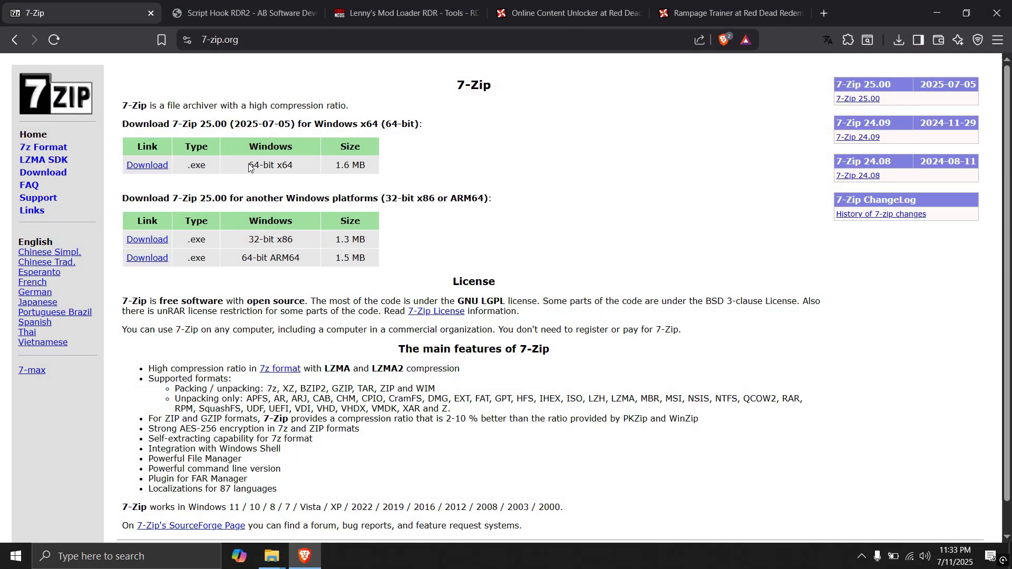
Check in the Windows system information whether this PC runs a 64-bit or 32-bit operating system.
left_click_drag(249, 167, 279, 166)
left_click_drag(249, 240, 259, 242)
key("super+d")
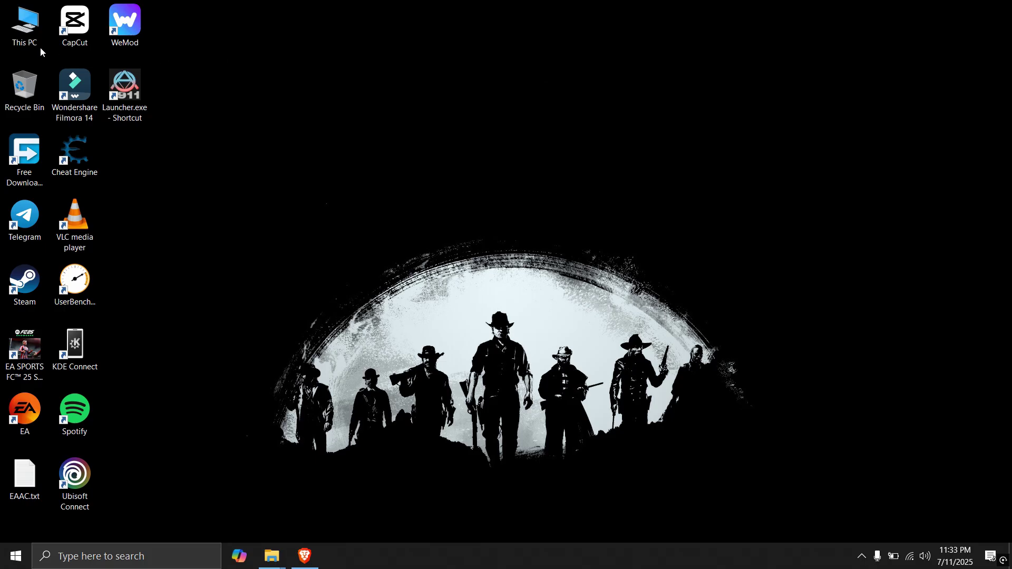
right_click(30, 41)
left_click(80, 192)
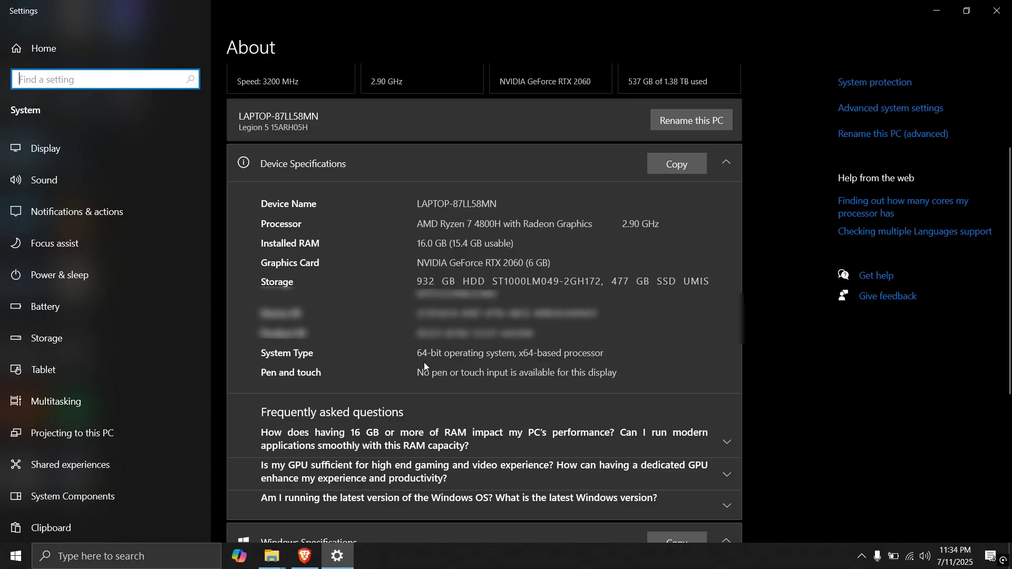
key("alt+F4")
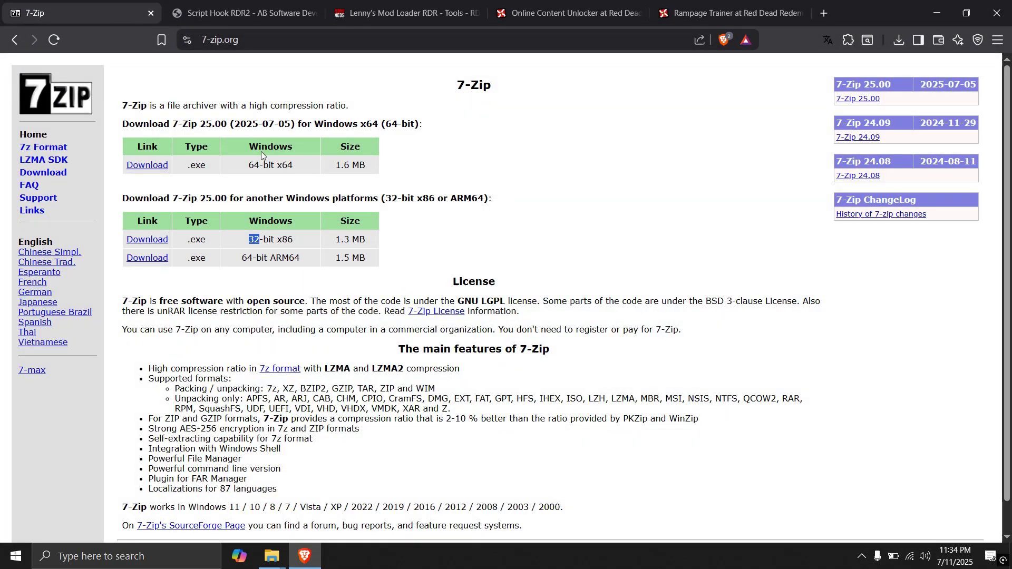
Download the 64-bit x64 7-Zip 25.00 installer to D:\, install it in C:\Program Files\7-Zip\, and close the 7-Zip page.
left_click(152, 167)
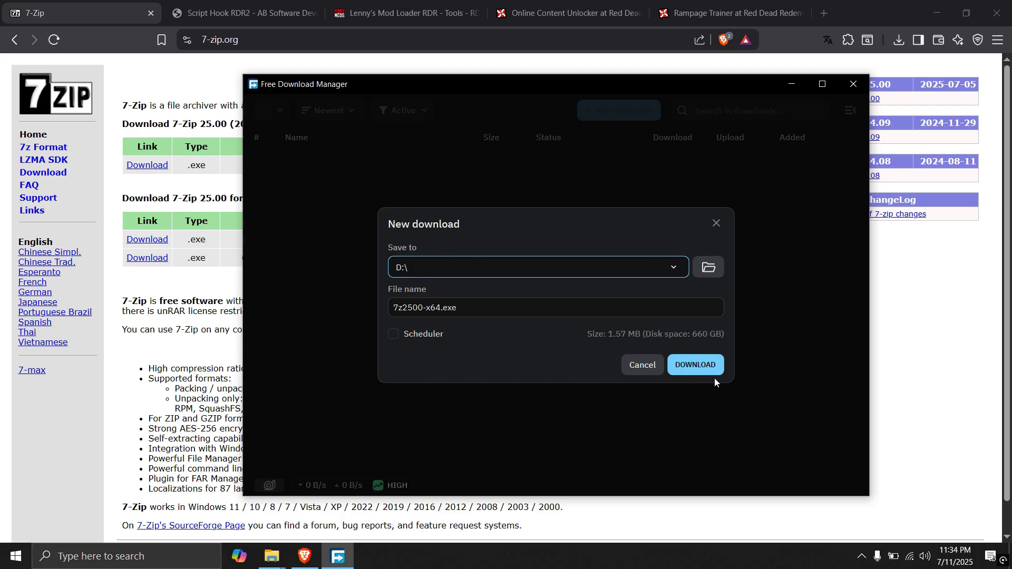
left_click(700, 368)
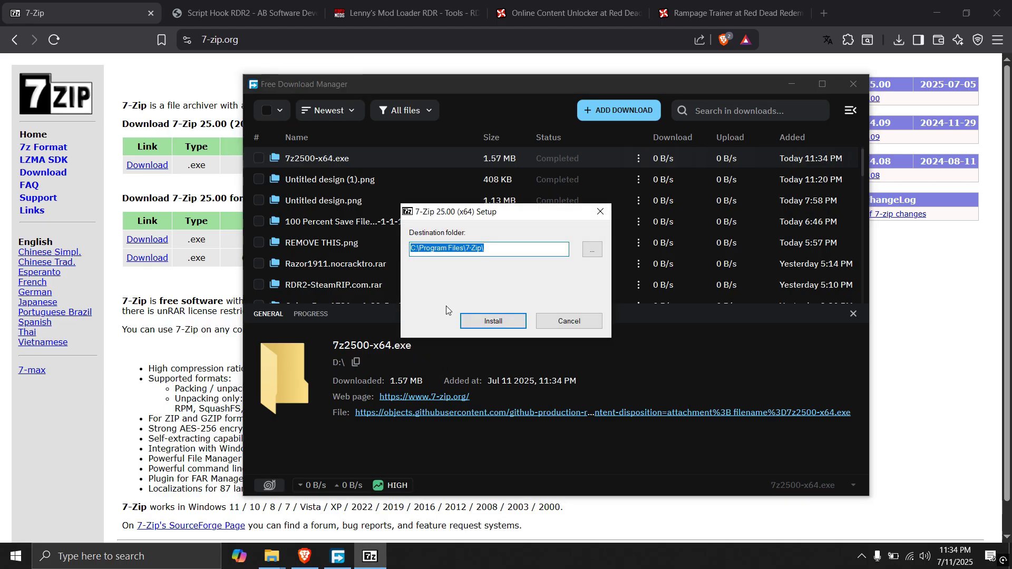
left_click(497, 321)
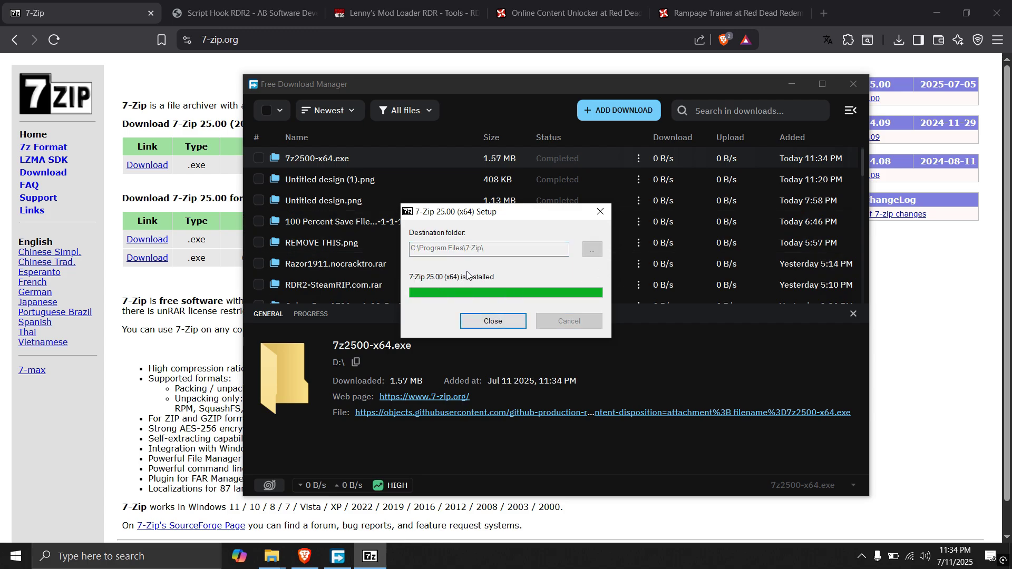
left_click(492, 321)
key("ctrl+w")
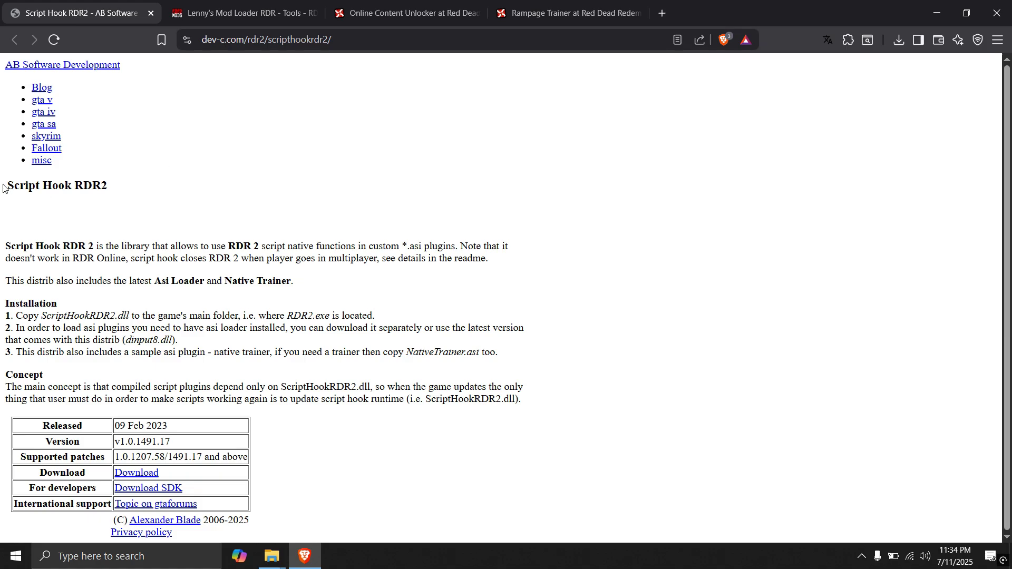
Open the Script Hook RDR2 page from the dev-c.com blog and close the old copy of the page.
left_click_drag(3, 188, 120, 189)
left_click(171, 201)
scroll(171, 199, "down", 1)
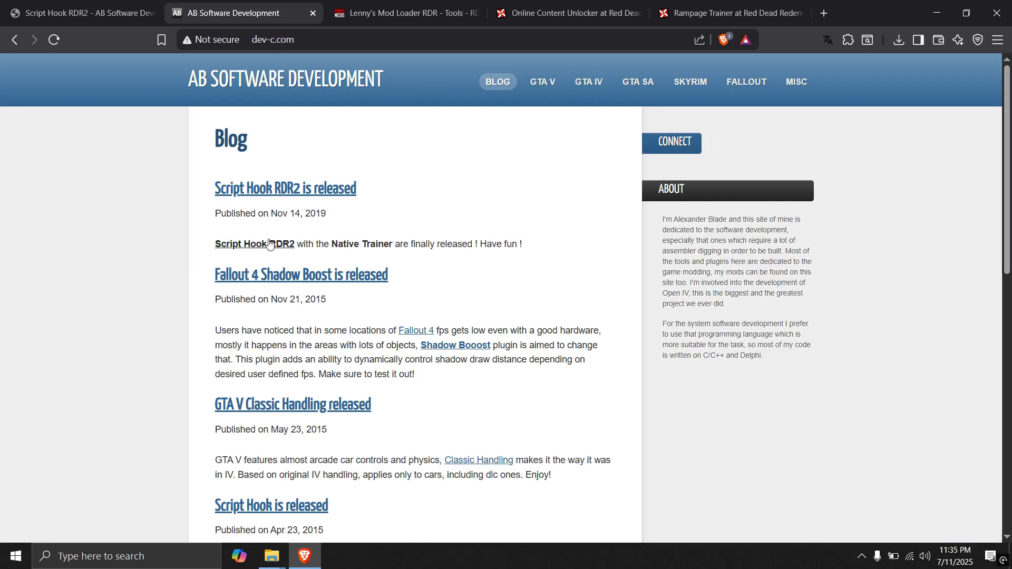
left_click(269, 244)
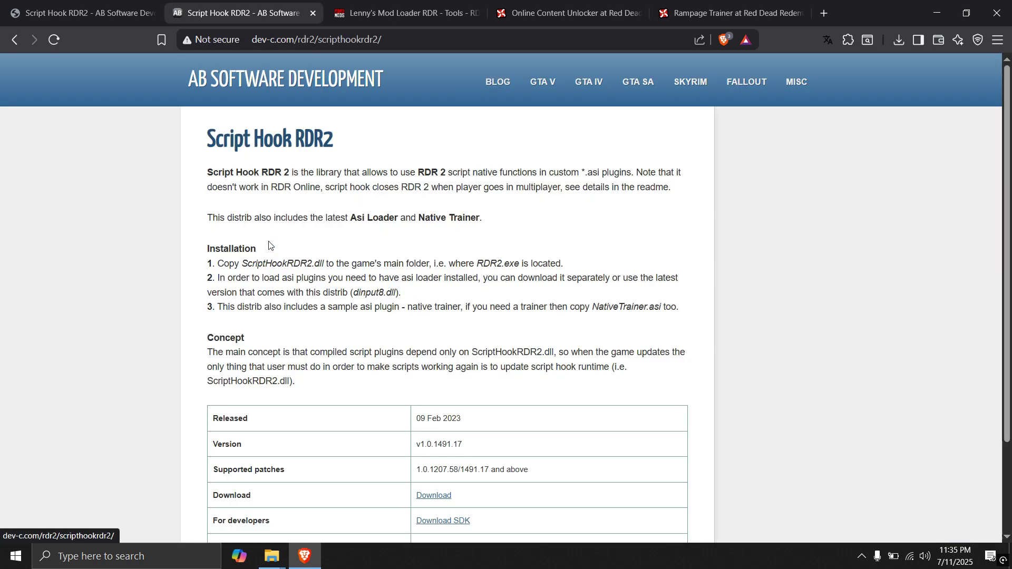
key("ctrl+w")
Download ScriptHookRDR2_1.0.1491.17.zip to D:\ and close the Script Hook page.
left_click_drag(207, 140, 335, 141)
scroll(359, 268, "down", 1)
scroll(359, 269, "down", 1)
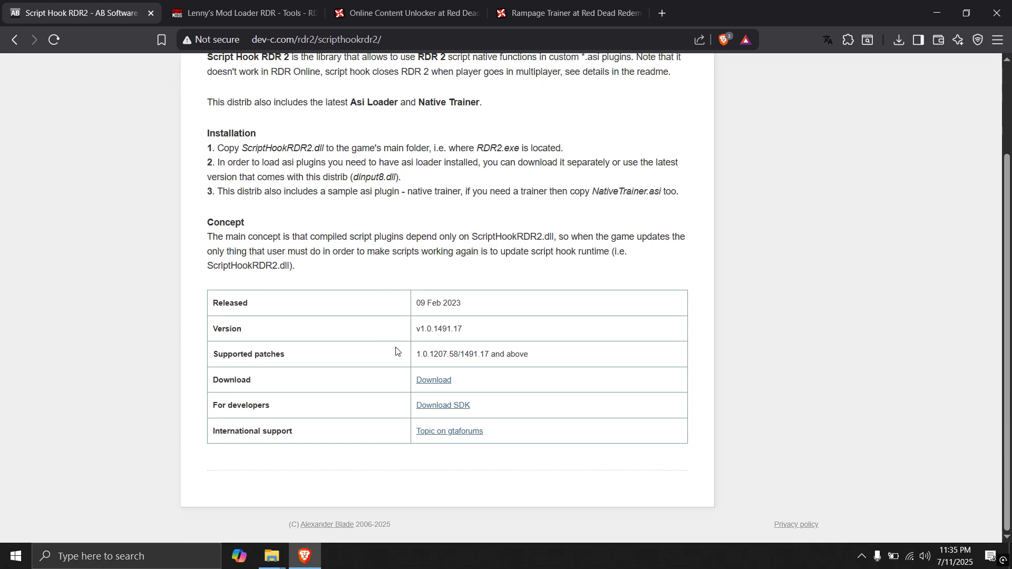
left_click(430, 380)
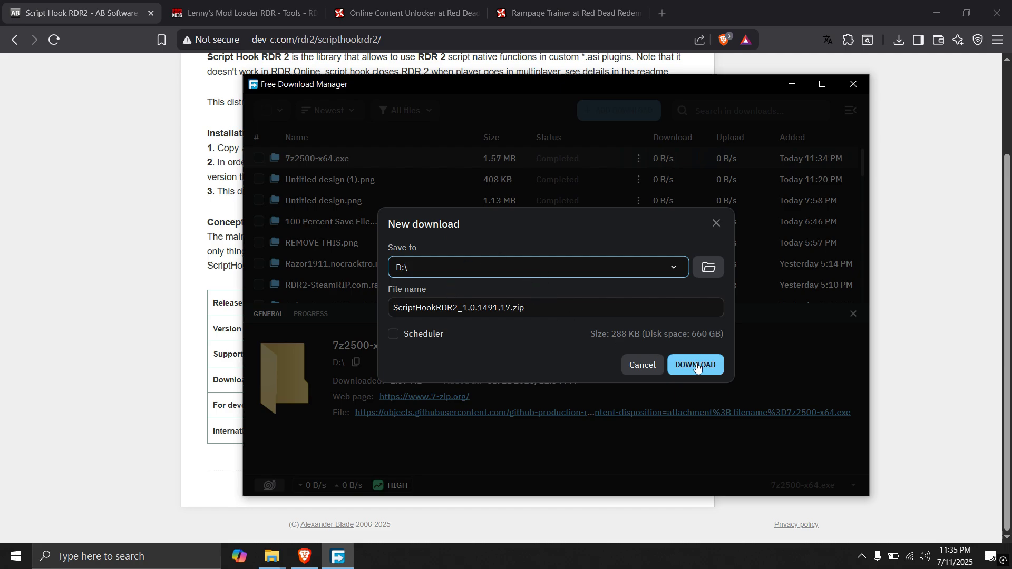
left_click(697, 366)
key("ctrl+w")
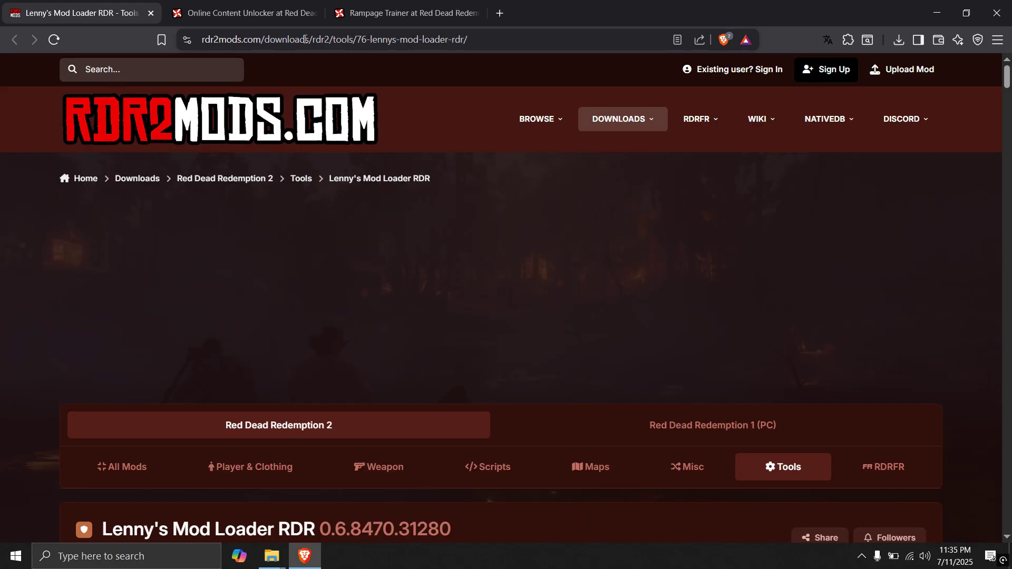
Open the list of downloadable files for Lenny's Mod Loader RDR.
scroll(281, 188, "down", 4)
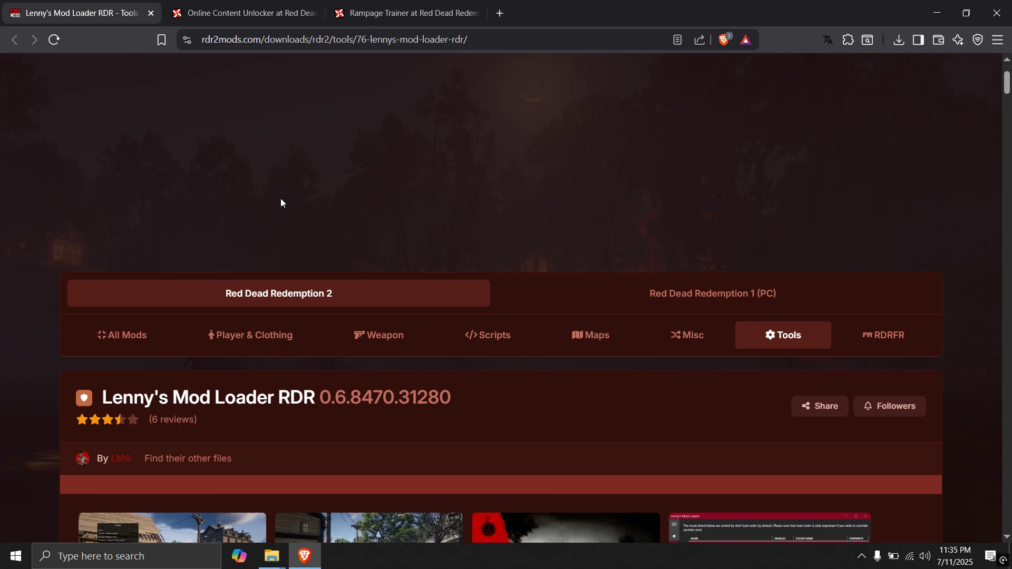
left_click_drag(101, 331, 319, 332)
left_click(404, 345)
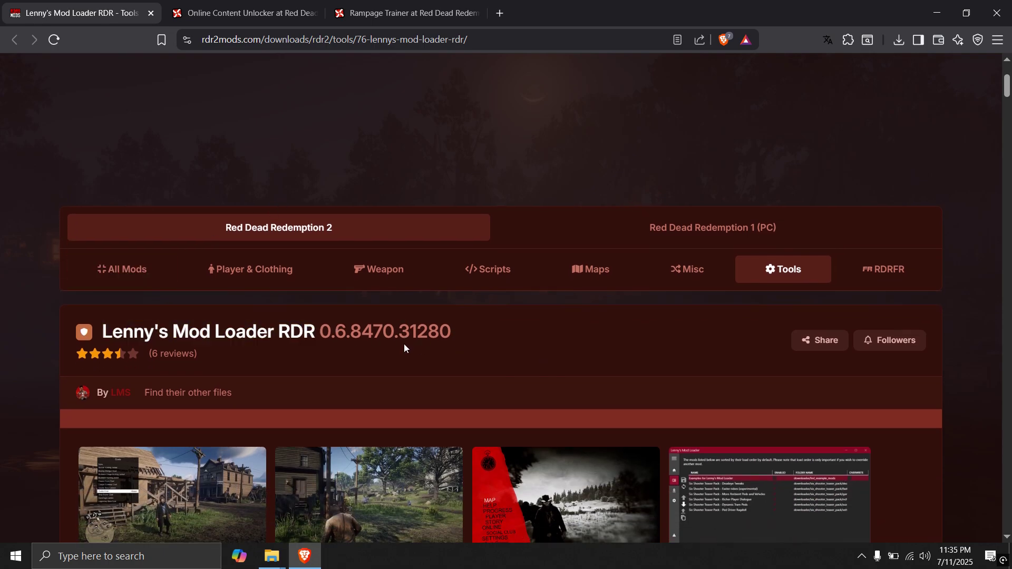
scroll(505, 308, "down", 13)
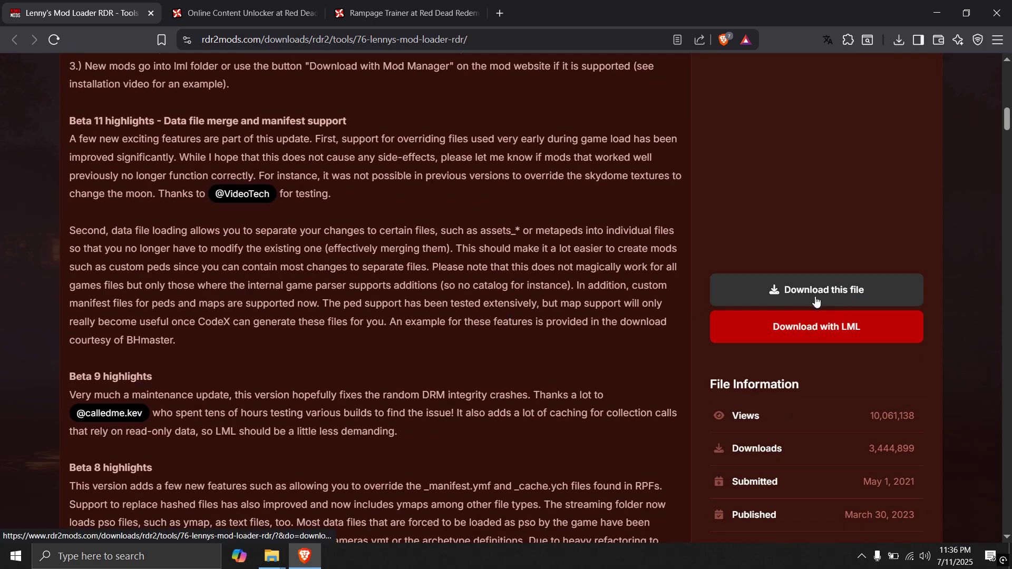
left_click(850, 293)
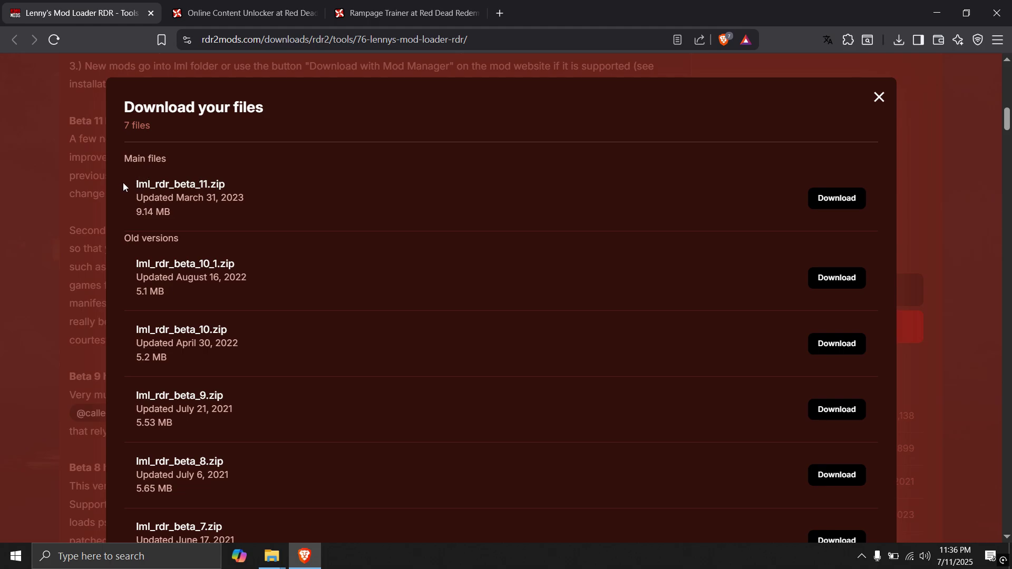
Download the main file lml_rdr_beta_11.zip to D:\.
left_click_drag(124, 185, 229, 186)
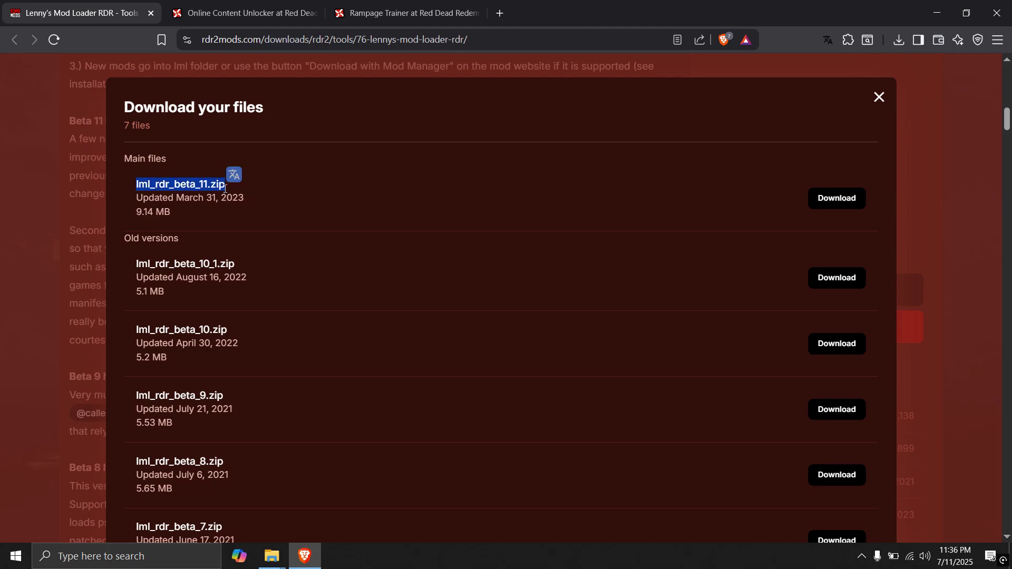
left_click(837, 199)
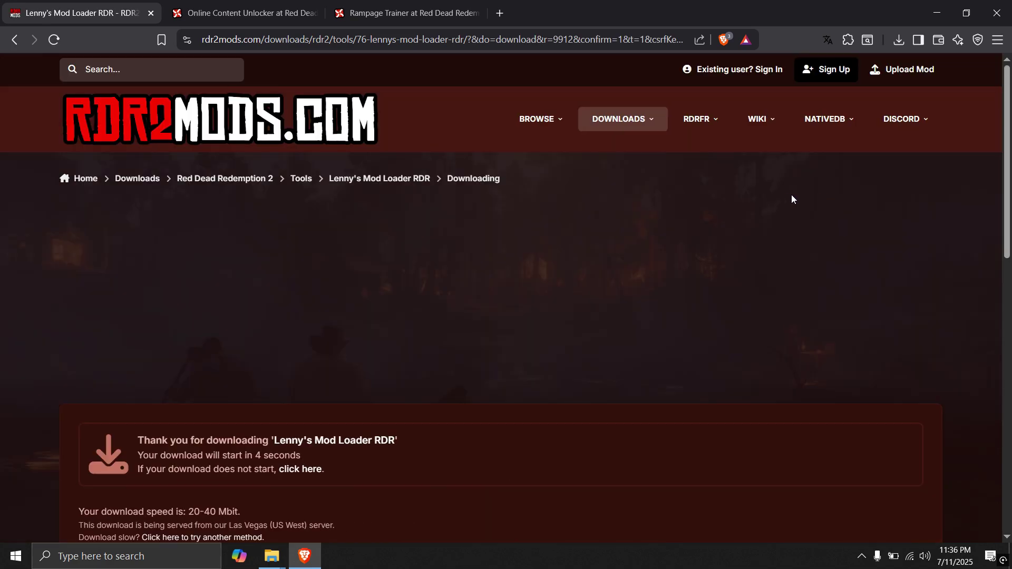
scroll(451, 247, "down", 1)
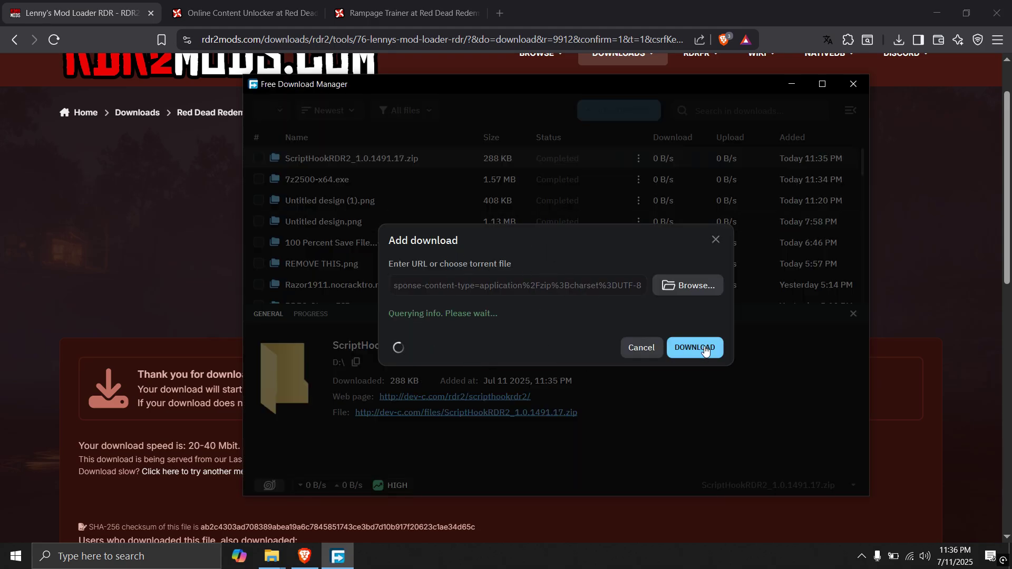
left_click(695, 359)
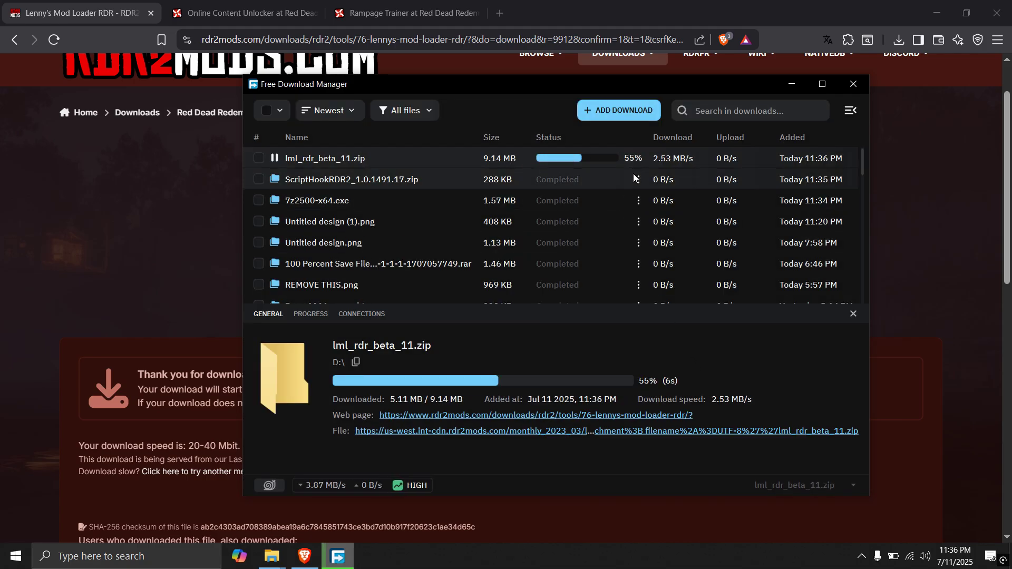
On the desktop, extract ScriptHookRDR2_1.0.1491.17.zip with 7-Zip into its own folder and place the folder below its archive.
key("super+d")
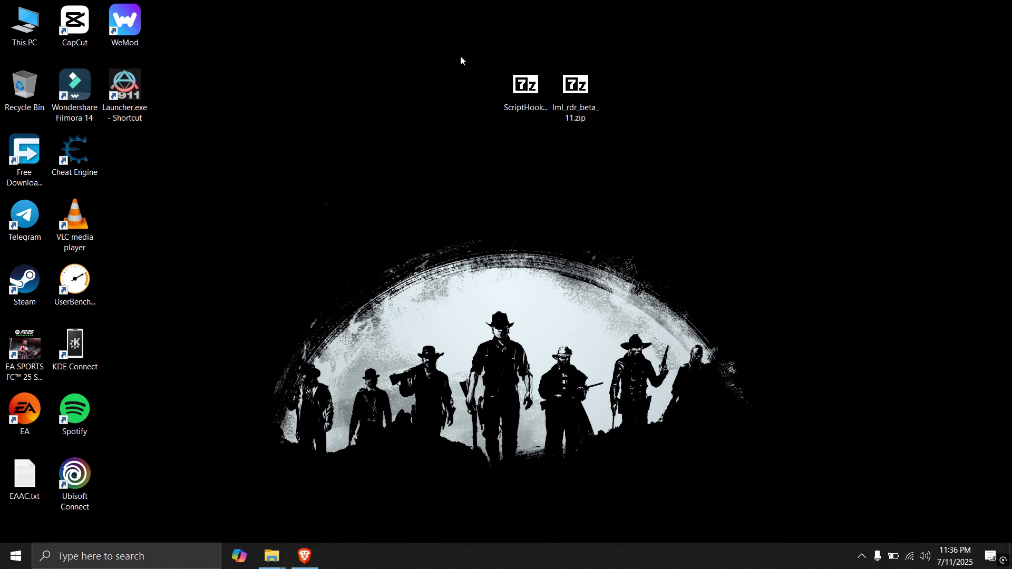
left_click_drag(461, 55, 653, 131)
left_click(595, 156)
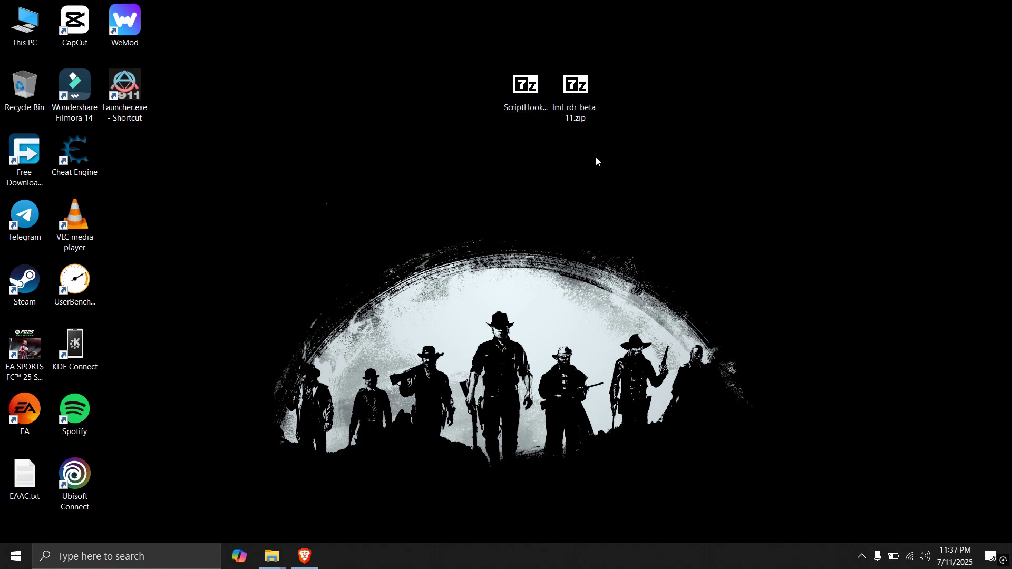
left_click(515, 93)
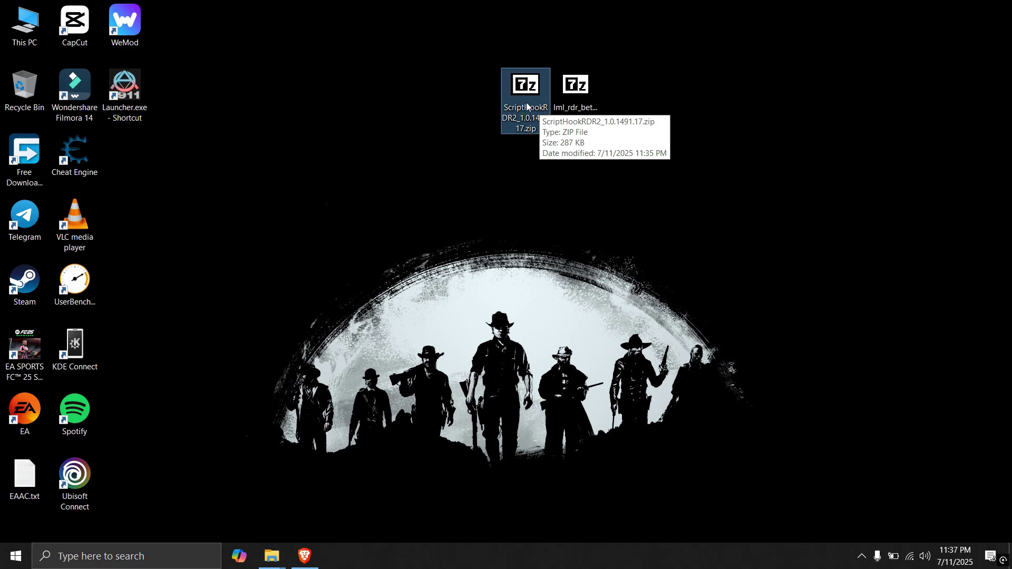
right_click(522, 90)
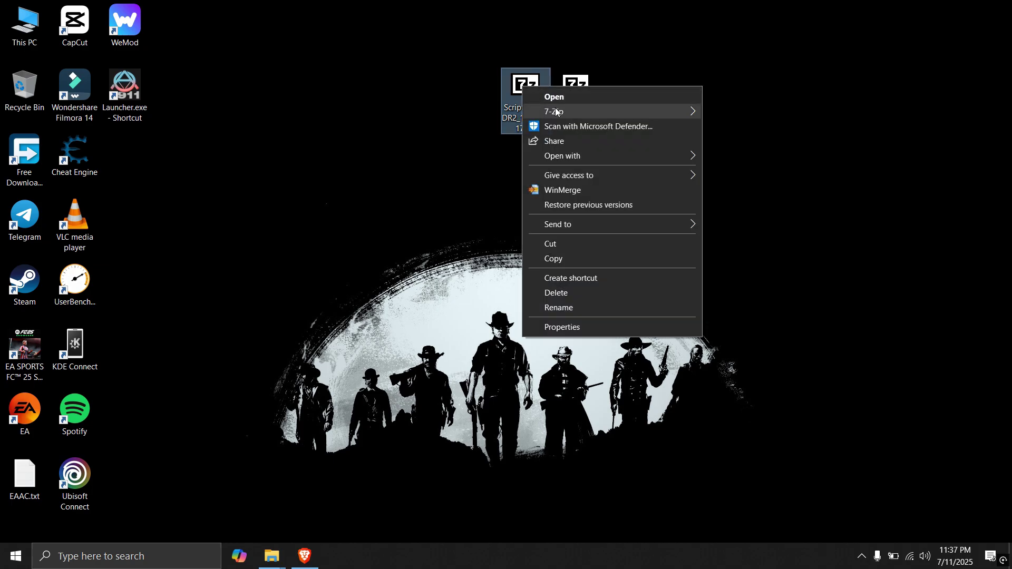
mouse_move(559, 112)
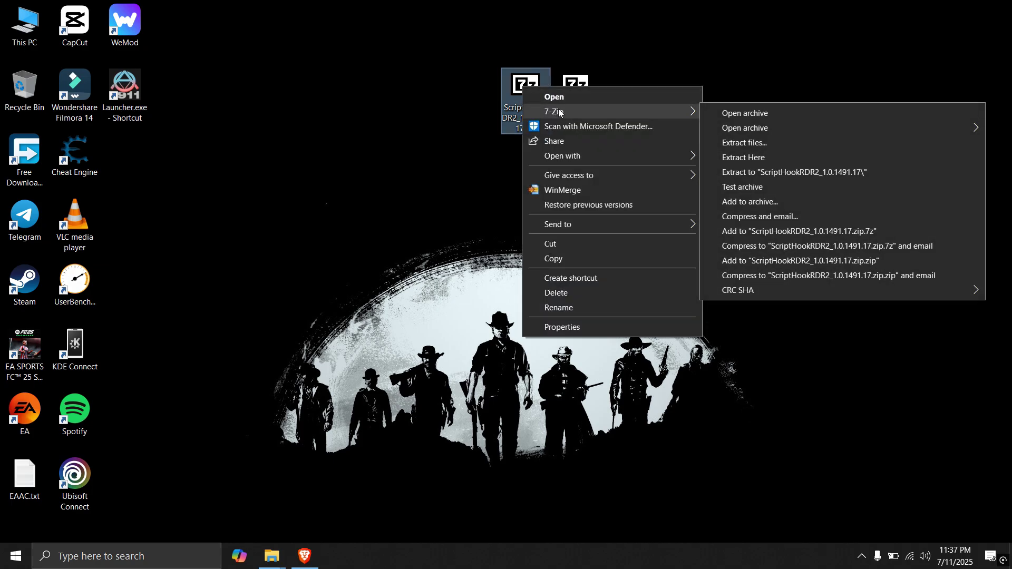
left_click(756, 143)
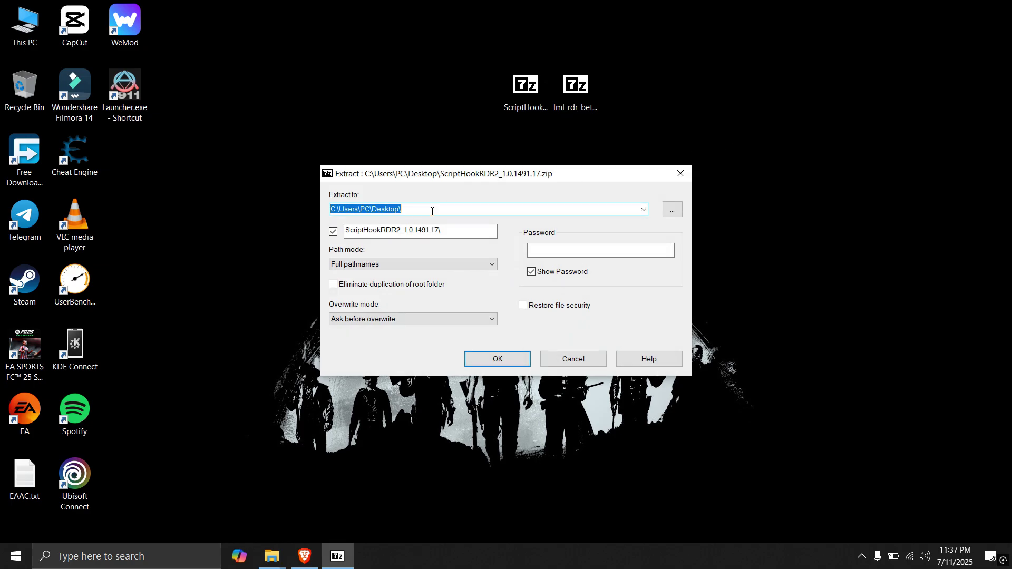
left_click(505, 358)
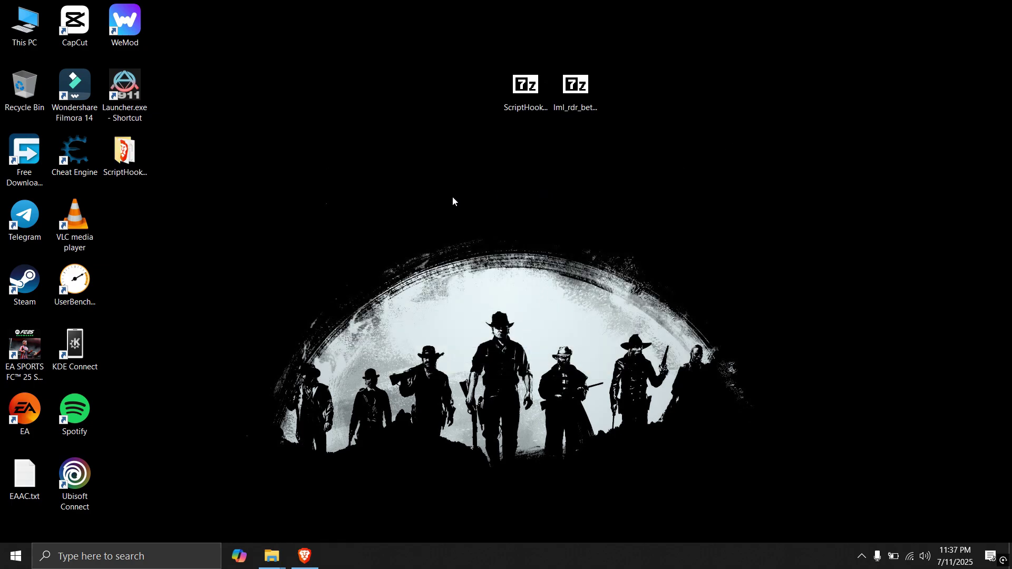
left_click_drag(203, 168, 529, 170)
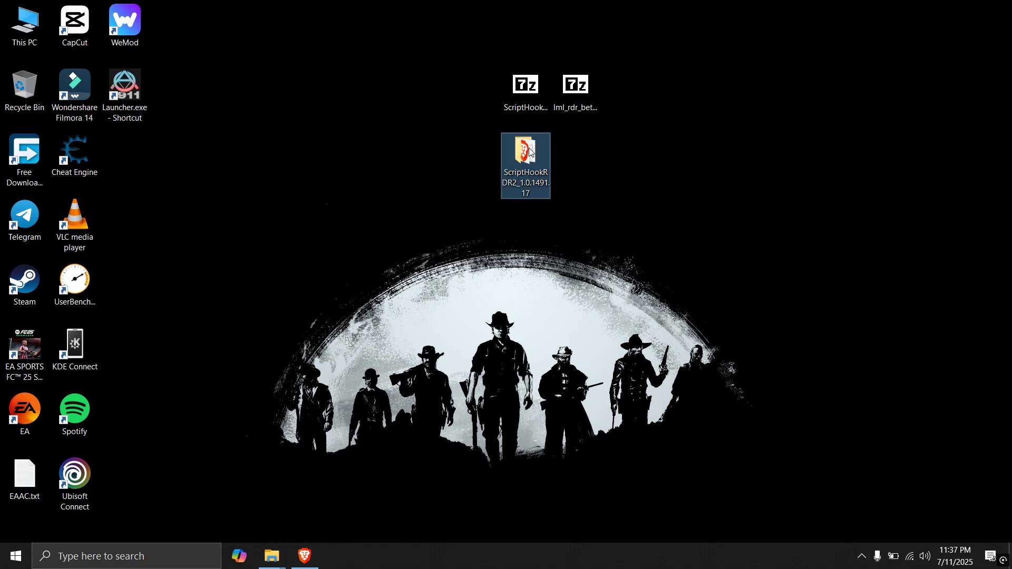
Extract lml_rdr_beta_11.zip with 7-Zip into its own desktop folder and place the folder below its archive.
right_click(591, 97)
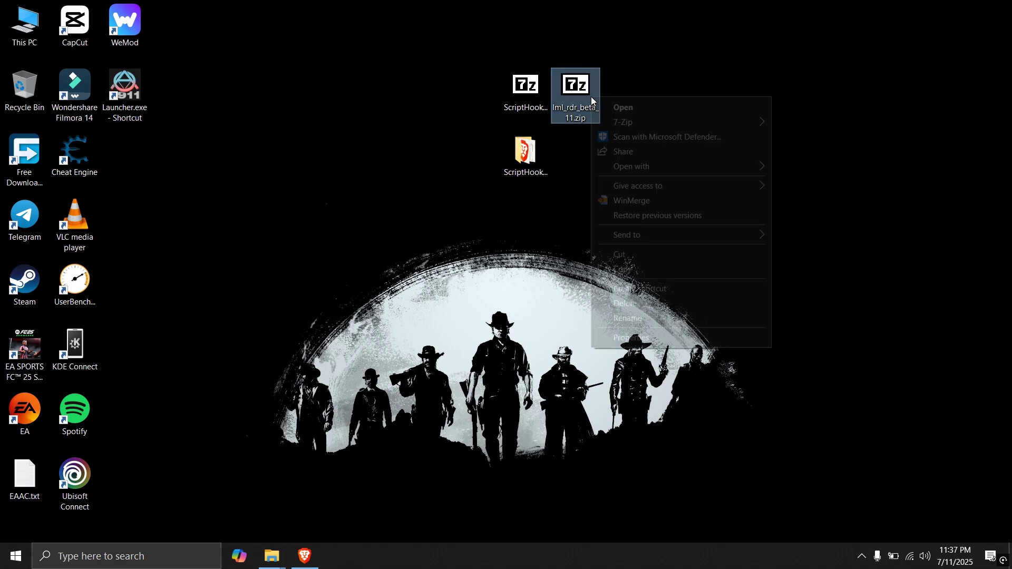
mouse_move(687, 123)
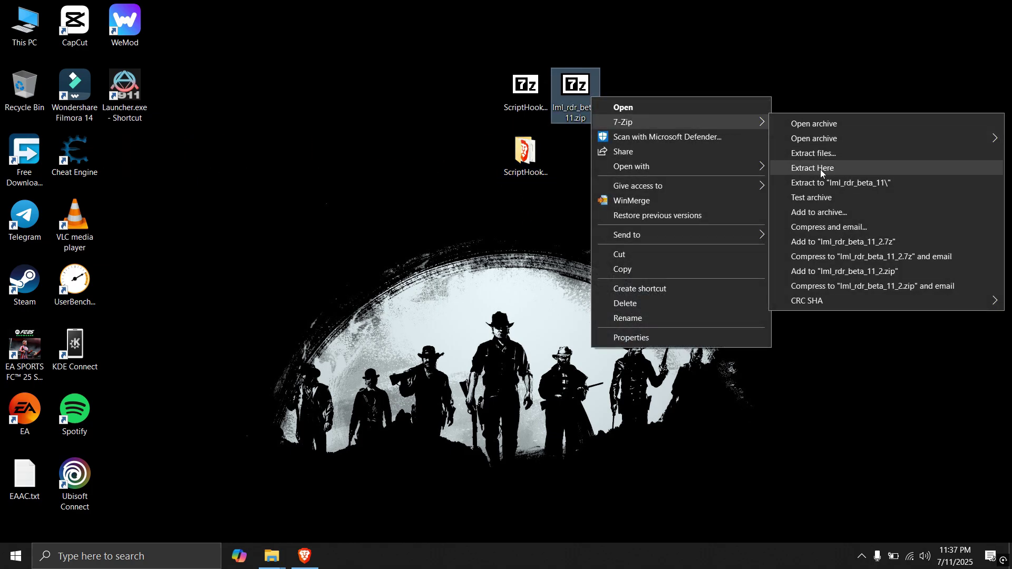
left_click(816, 154)
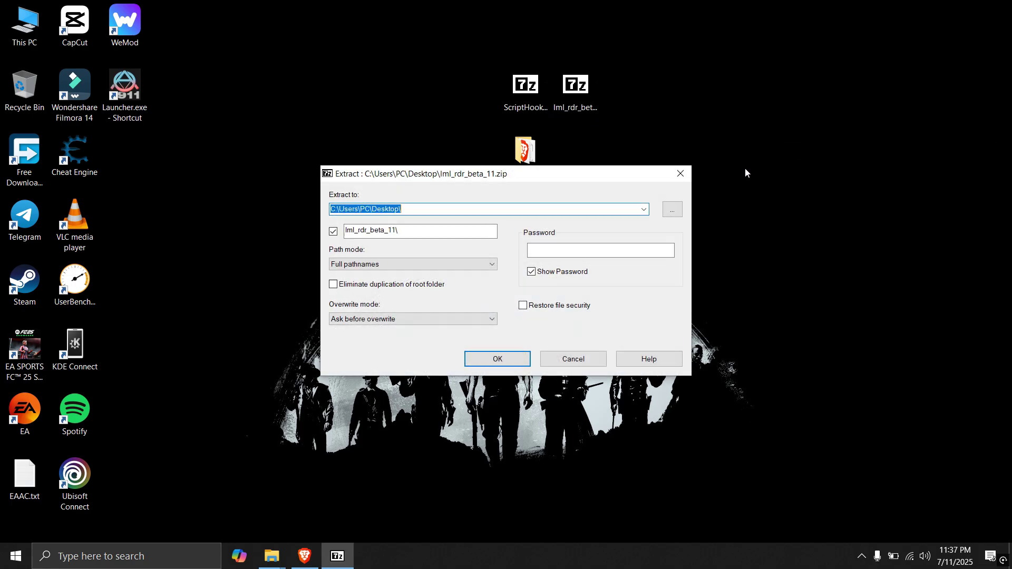
left_click(515, 358)
left_click_drag(147, 185, 598, 188)
left_click(628, 149)
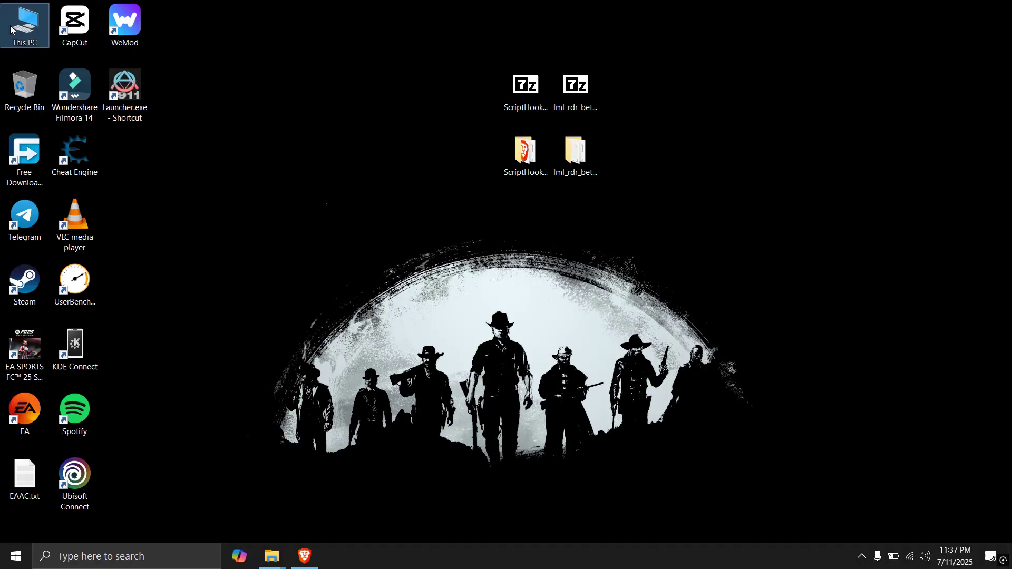
Open the game's installation folder, Red Dead Redemption 2, on the Windows-SSD (C:) drive.
double_click(22, 24)
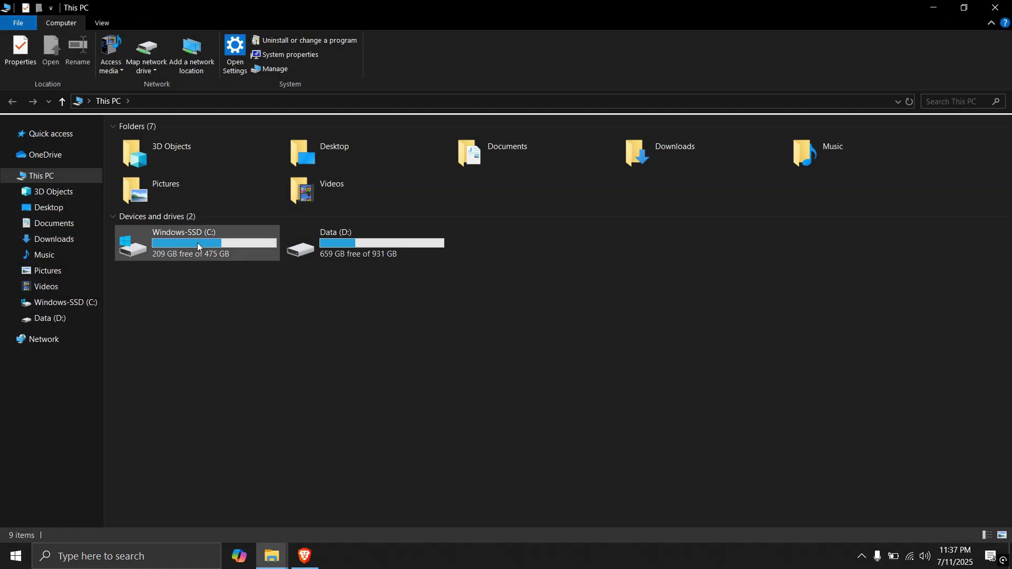
double_click(200, 244)
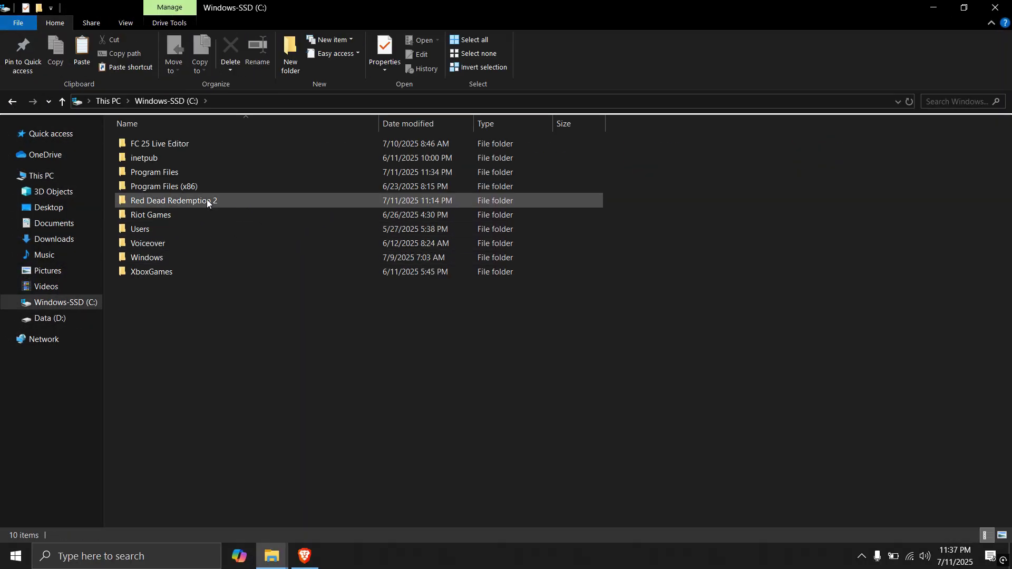
double_click(207, 200)
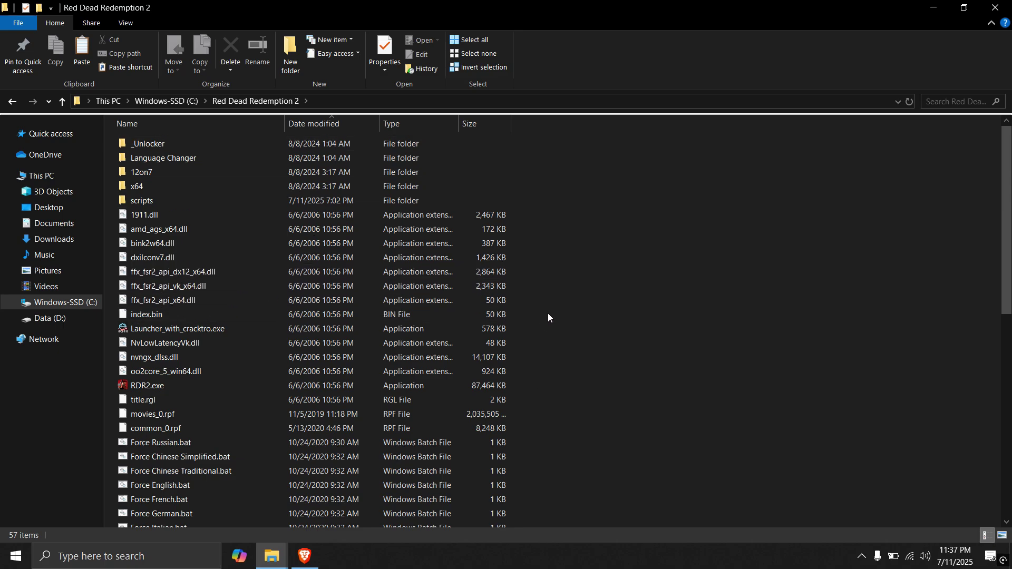
Snap the Red Dead Redemption 2 folder window to the left half of the screen and show its contents as medium icons.
scroll(551, 338, "down", 10)
scroll(552, 362, "up", 10)
left_click_drag(464, 4, 3, 158)
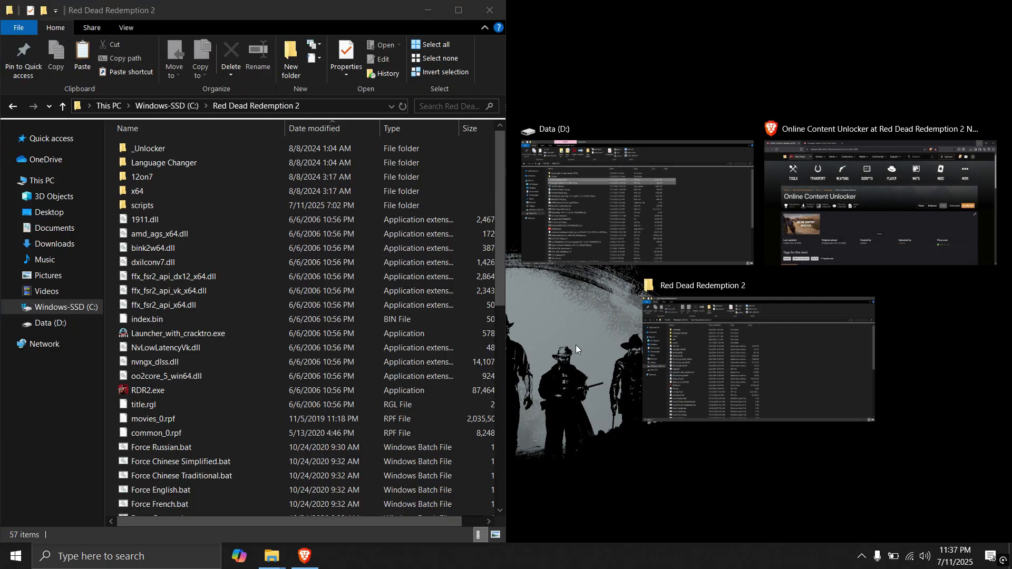
left_click(576, 345)
right_click(109, 227)
mouse_move(137, 233)
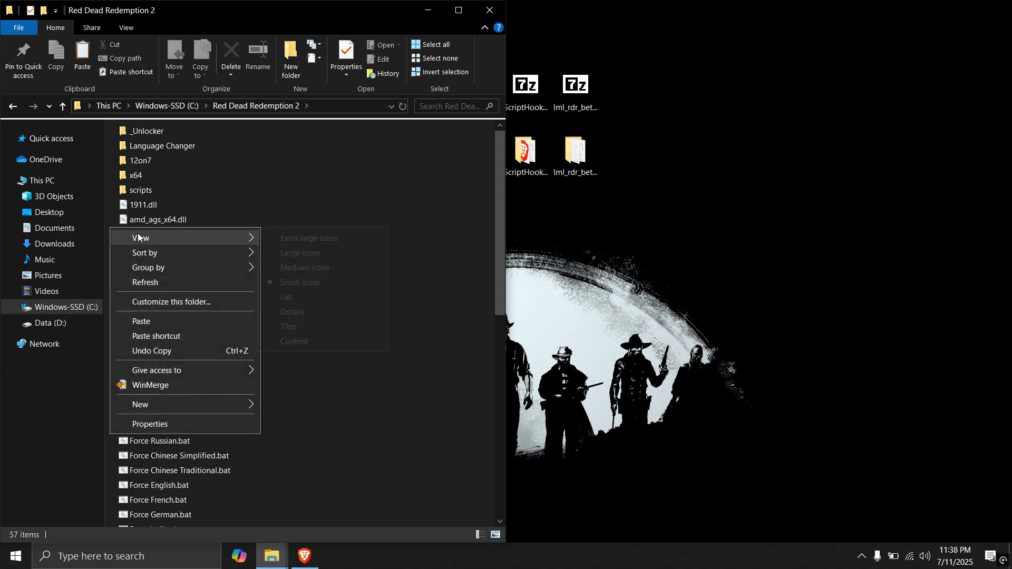
left_click(296, 267)
scroll(323, 297, "up", 3)
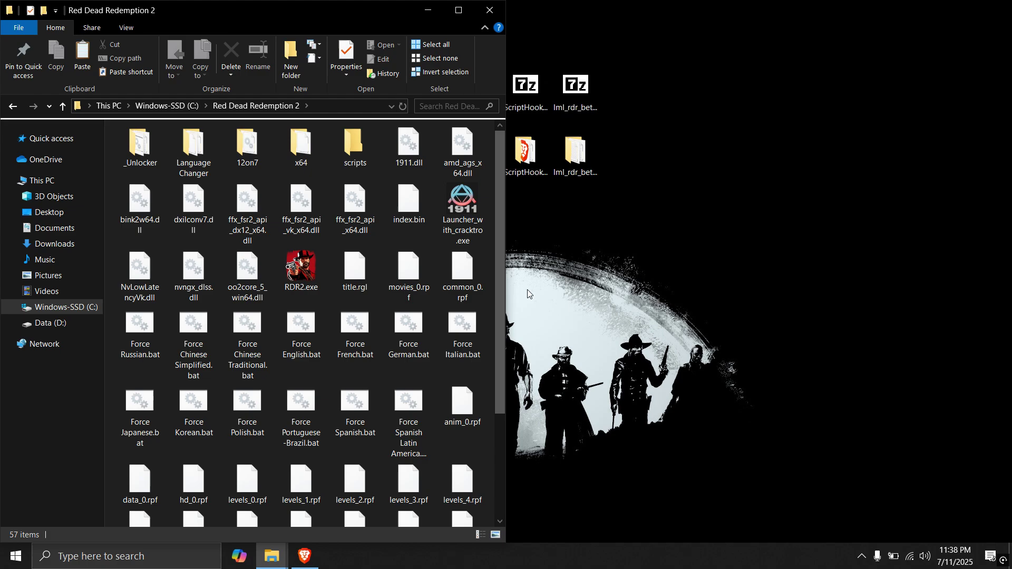
Open the desktop folder ScriptHookRDR2_1.0.1491.17 beside the game folder window and widen the game folder's side of the split.
left_click(531, 165)
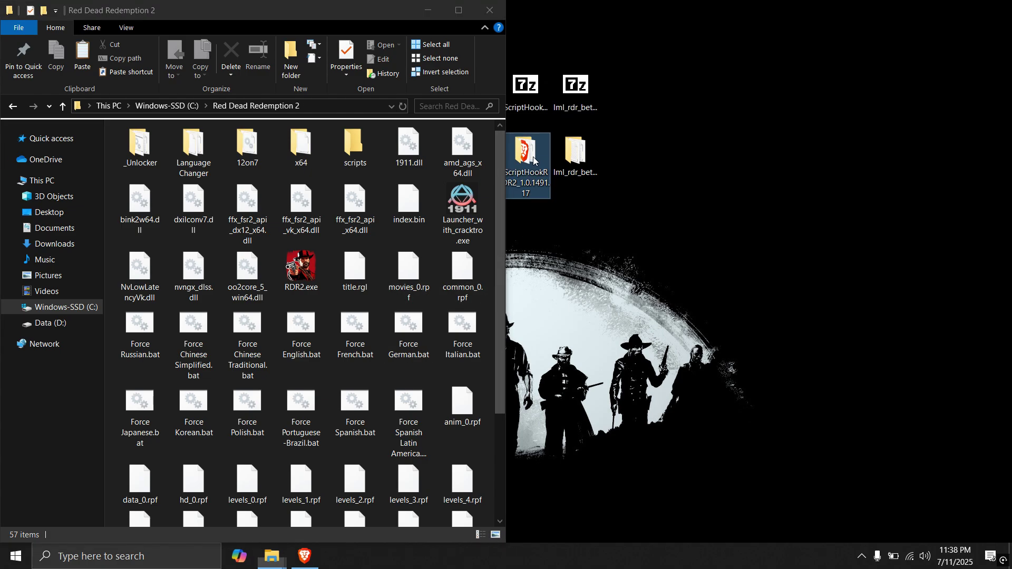
double_click(537, 162)
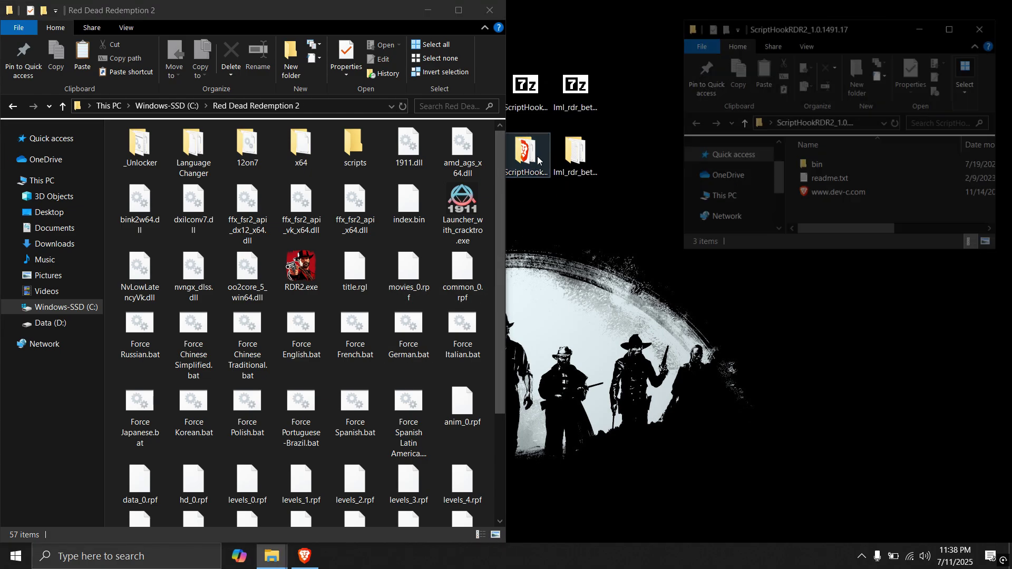
left_click_drag(899, 40, 1010, 190)
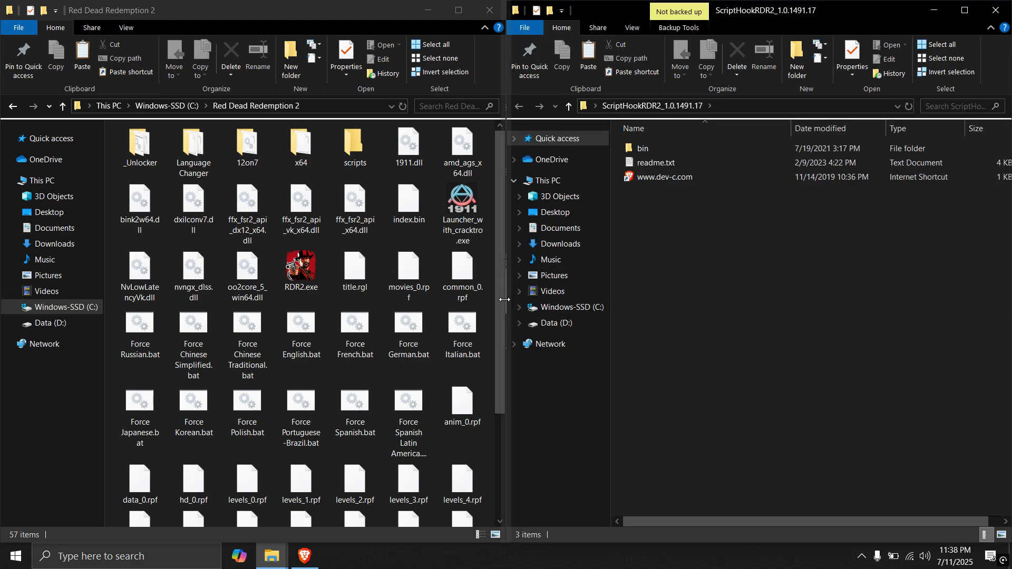
left_click_drag(507, 304, 552, 305)
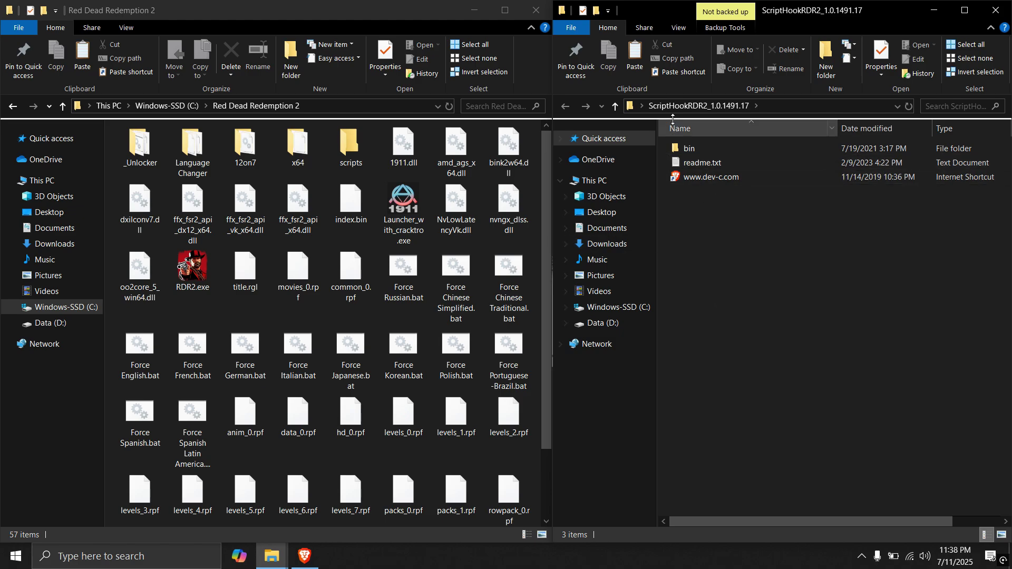
Copy dinput8.dll and ScriptHookRDR2.dll from Script Hook's bin folder into the game folder, and close the Script Hook window.
double_click(690, 148)
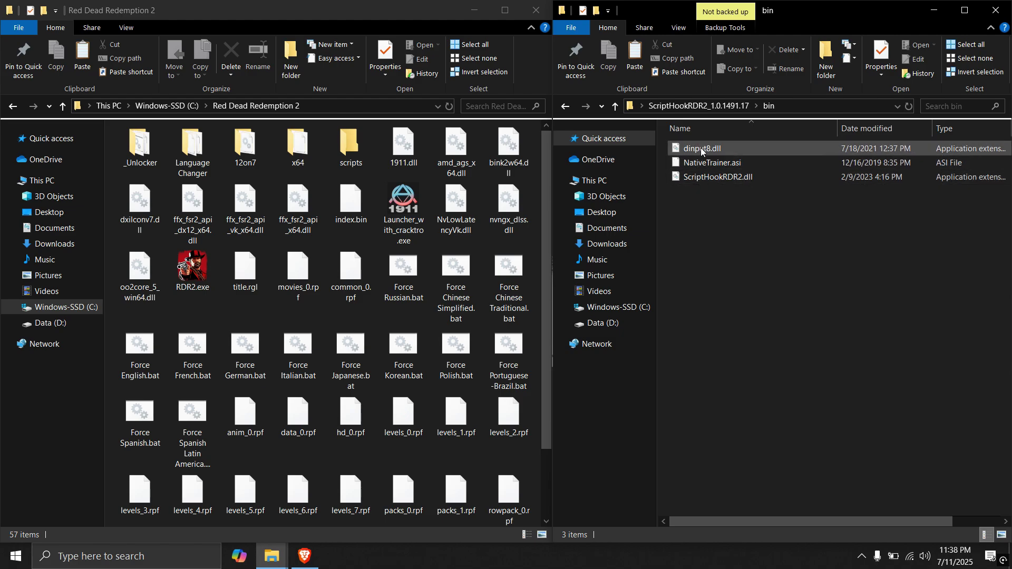
left_click(700, 147)
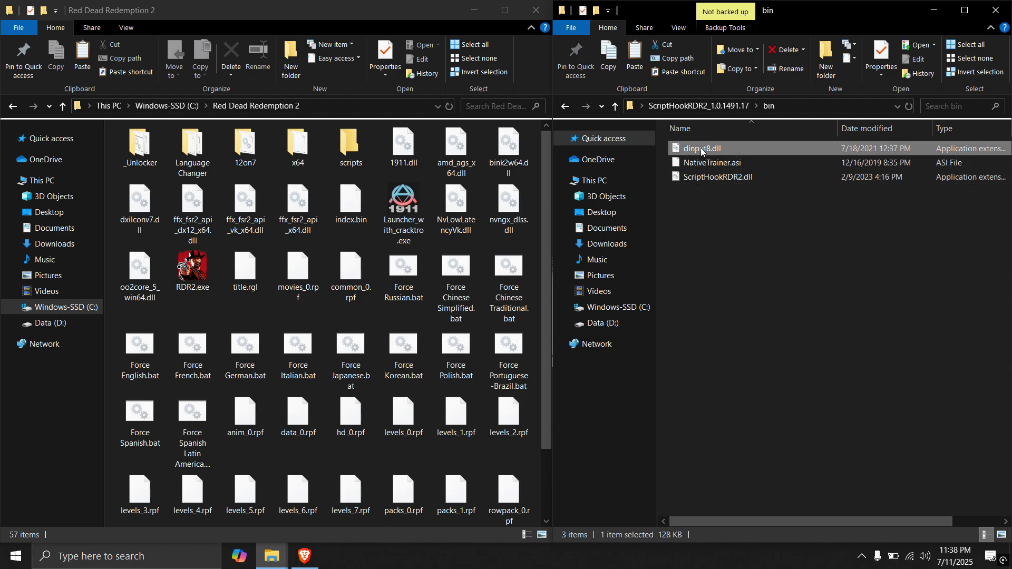
left_click(698, 178, "ctrl")
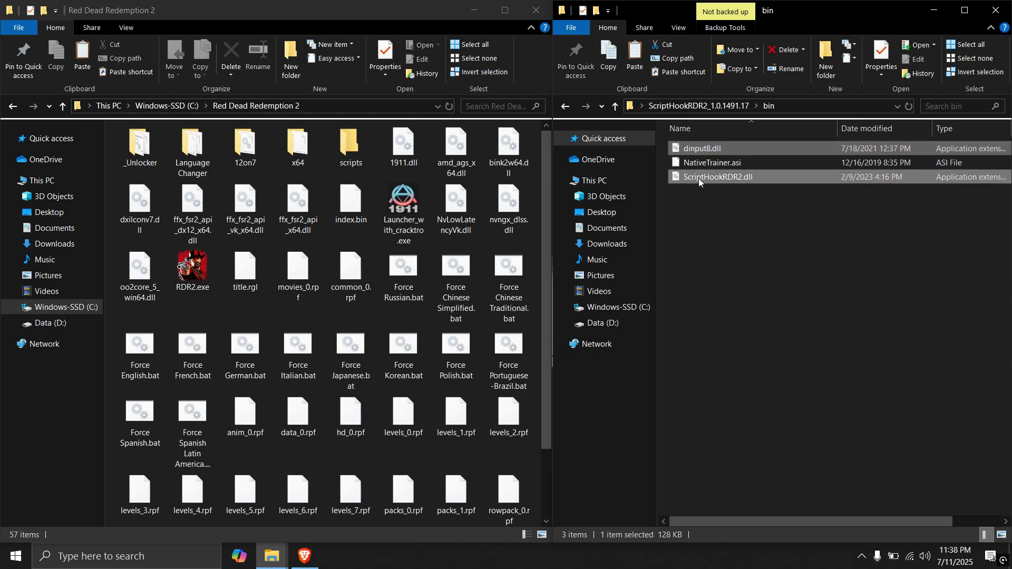
right_click(699, 150)
left_click(730, 278)
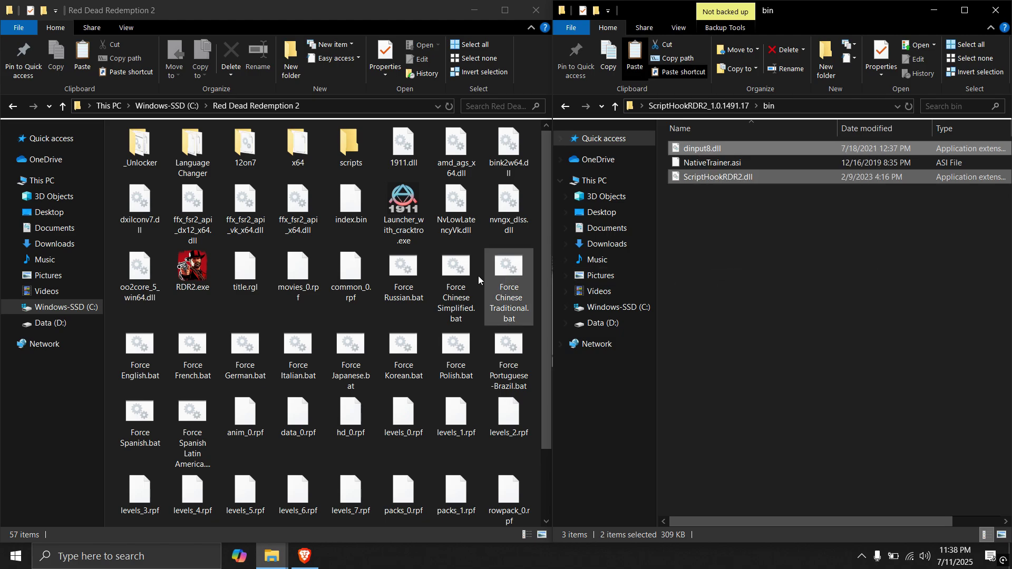
scroll(290, 297, "down", 2)
right_click(212, 494)
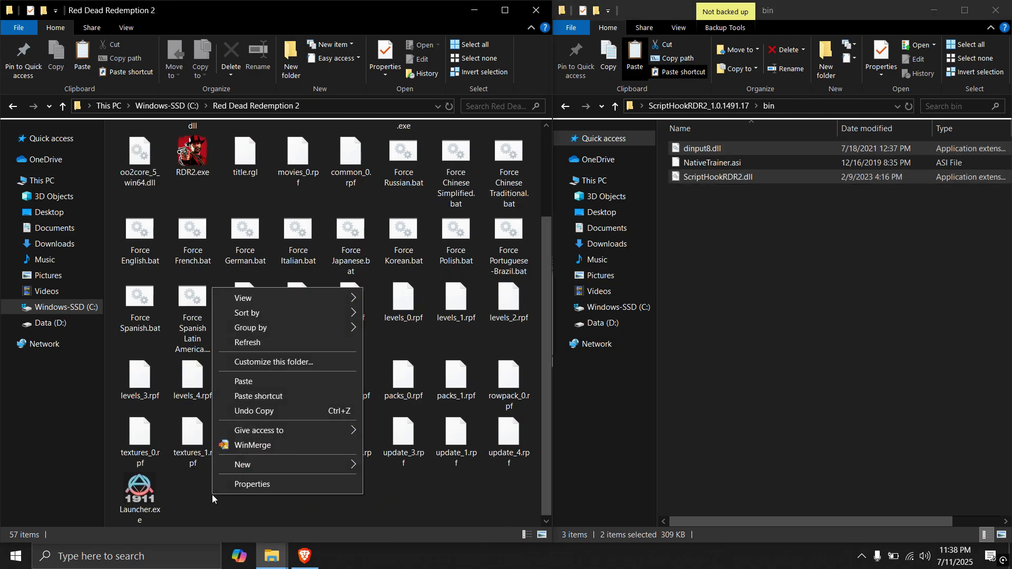
left_click(254, 382)
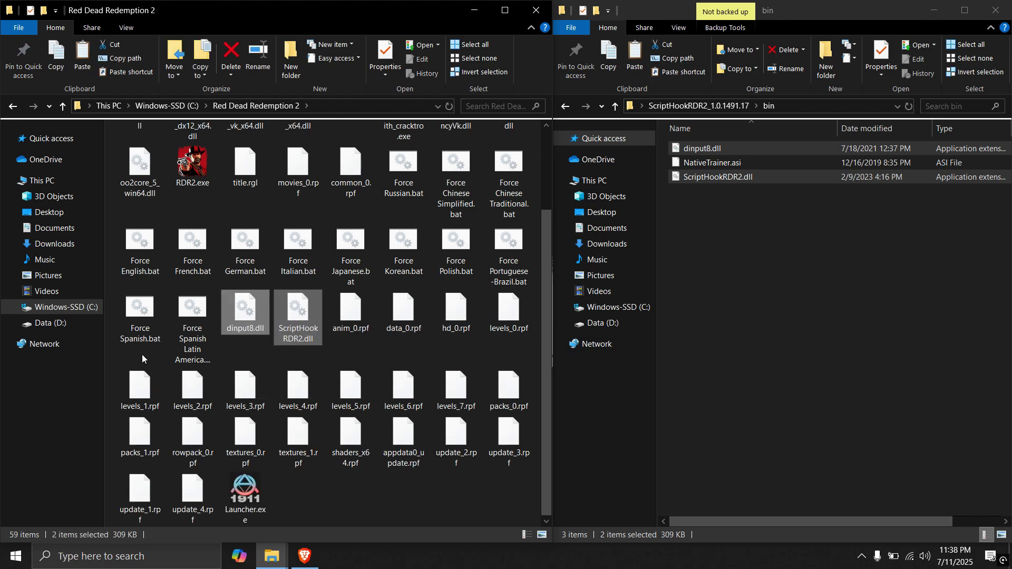
left_click(380, 501)
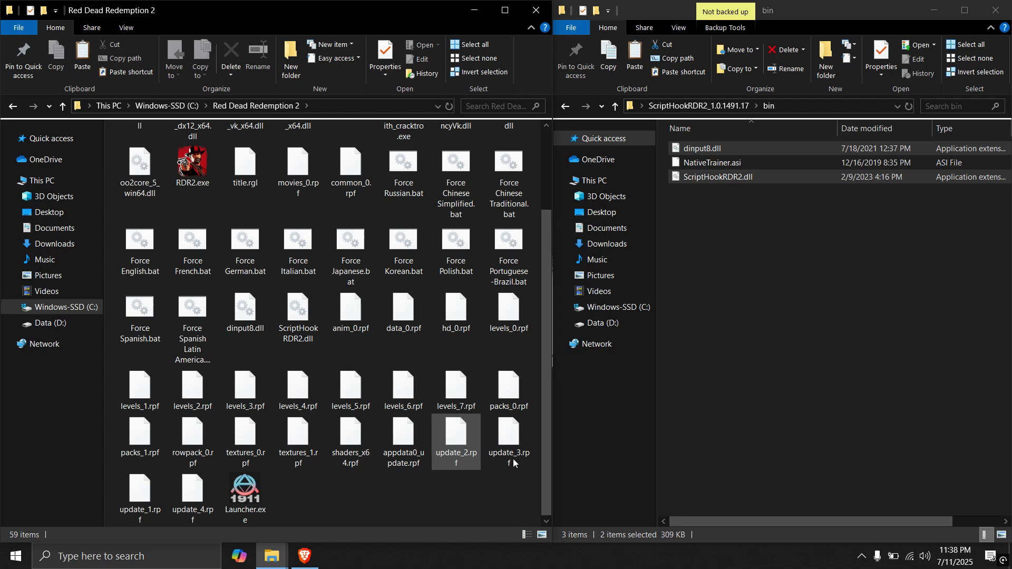
left_click(996, 10)
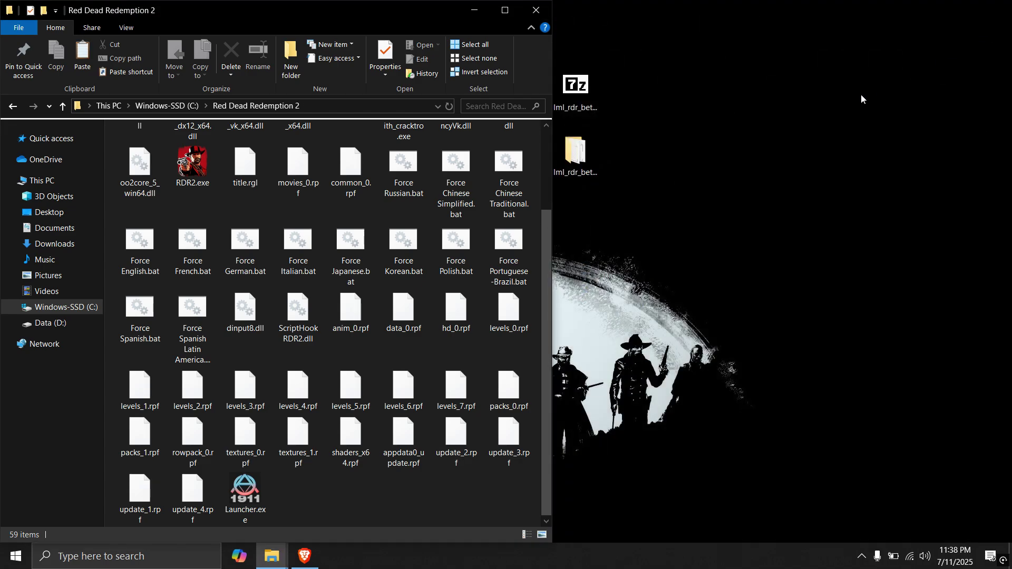
Open the desktop folder lml_rdr_beta_11 and examine the contents of its ModLoader and ModManager subfolders.
left_click(586, 158)
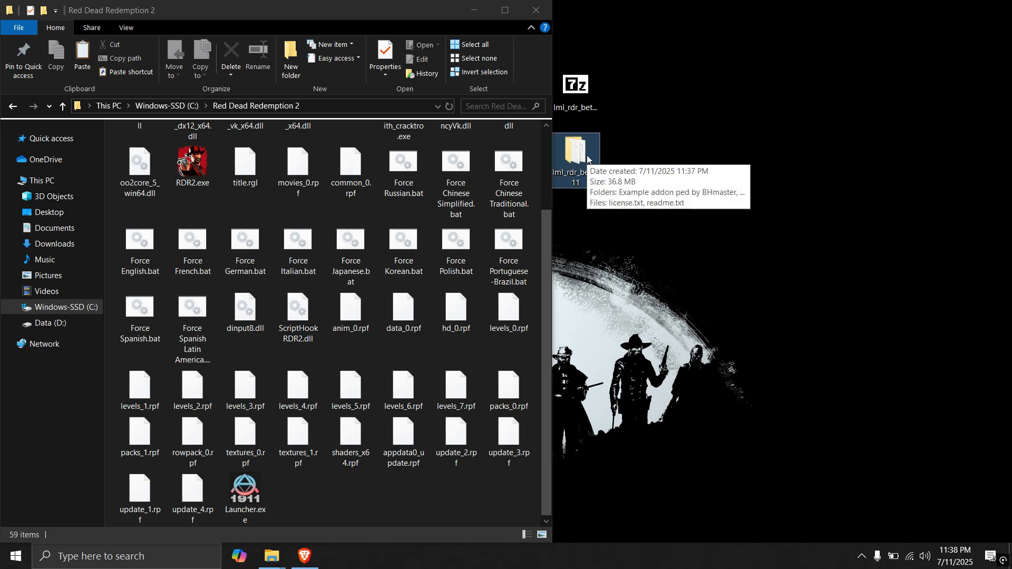
double_click(587, 159)
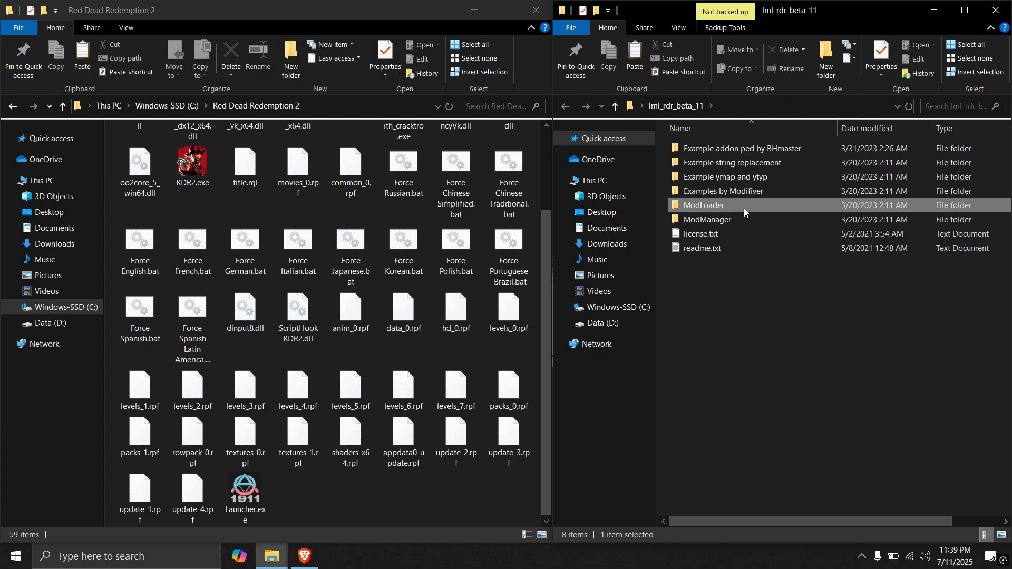
double_click(721, 203)
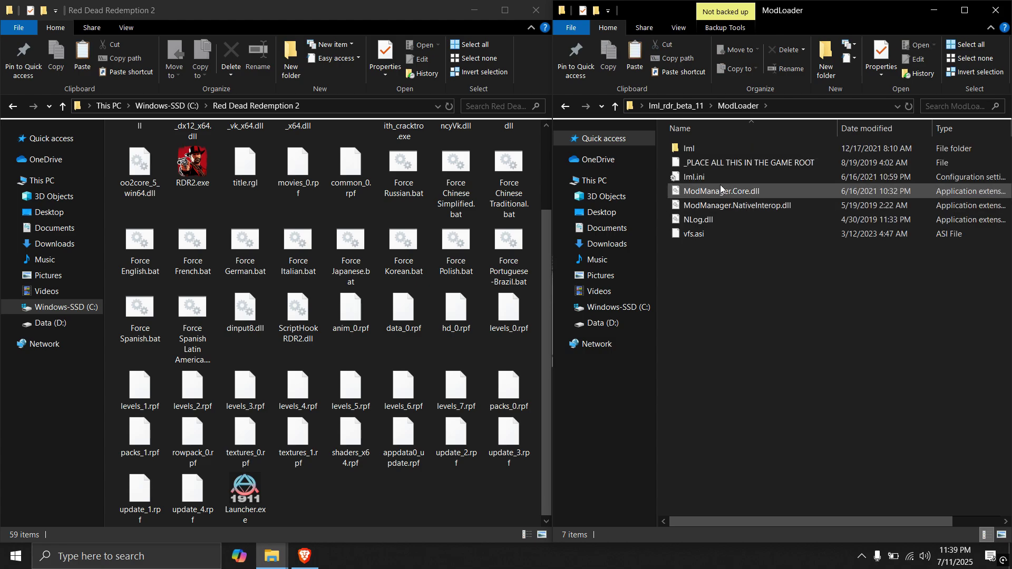
left_click(562, 107)
double_click(696, 219)
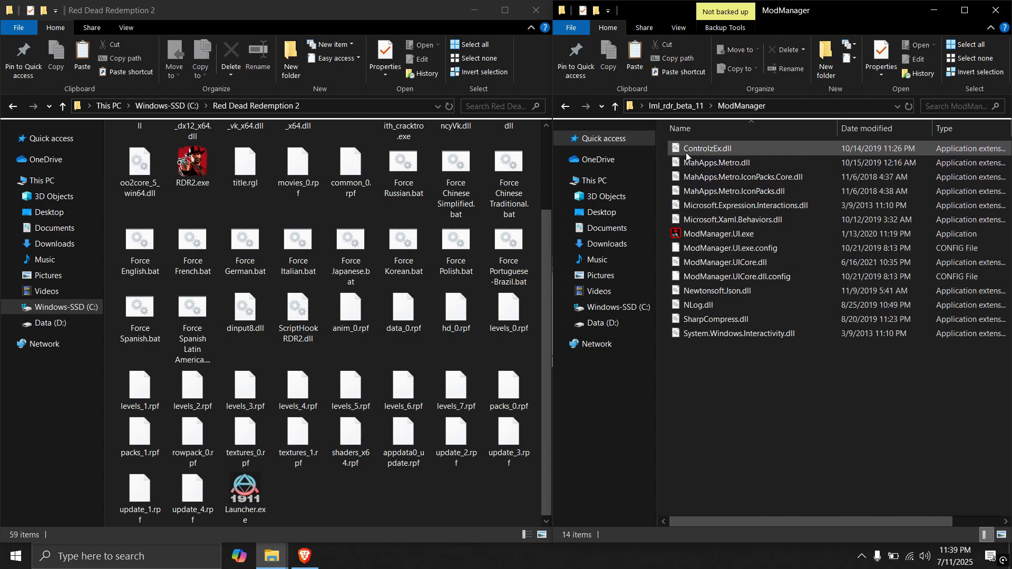
left_click(565, 106)
Copy everything in the ModLoader folder except the file _PLACE ALL THIS IN THE GAME ROOT into the game folder.
left_click(717, 207)
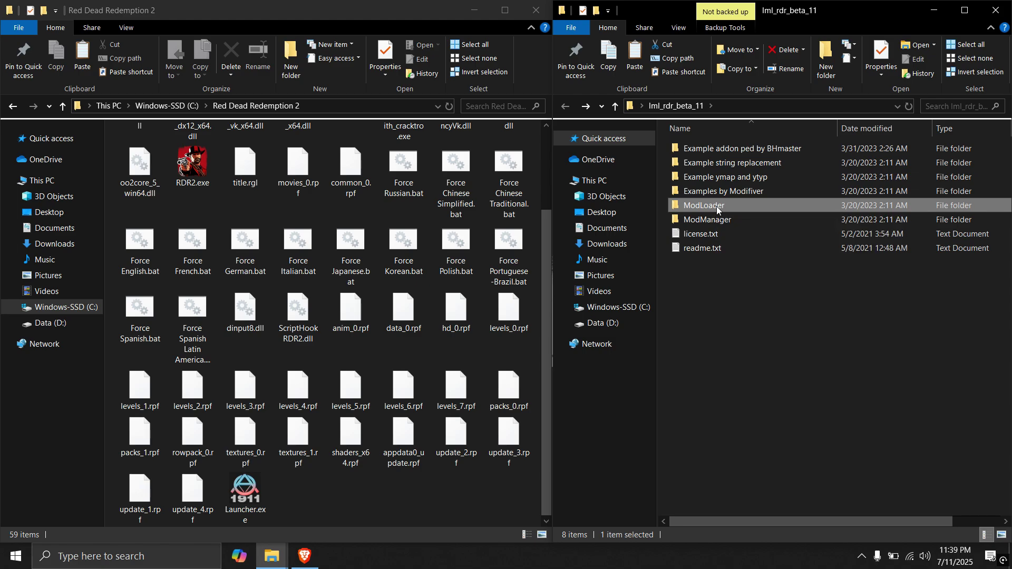
double_click(717, 207)
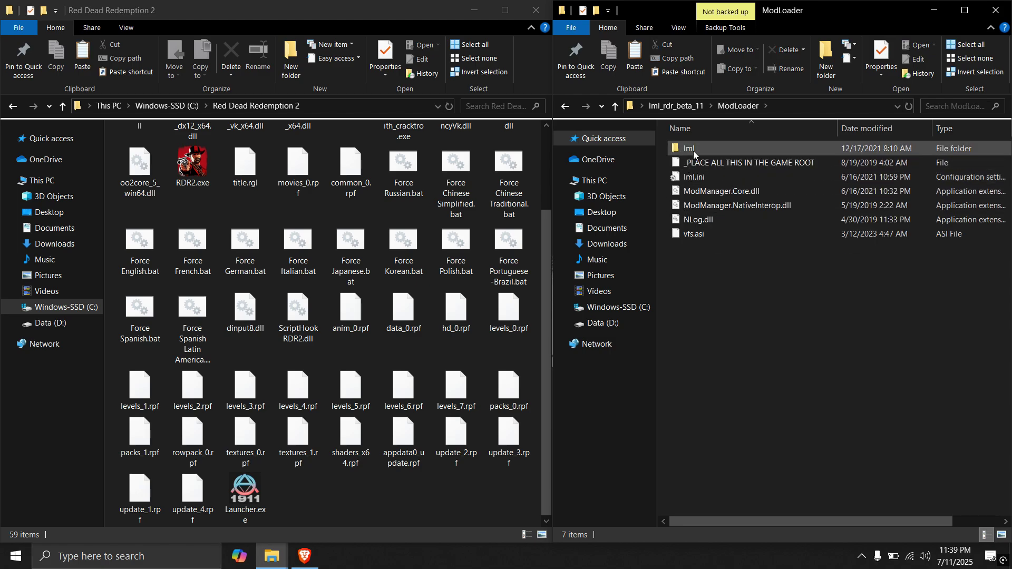
left_click_drag(743, 283, 687, 150)
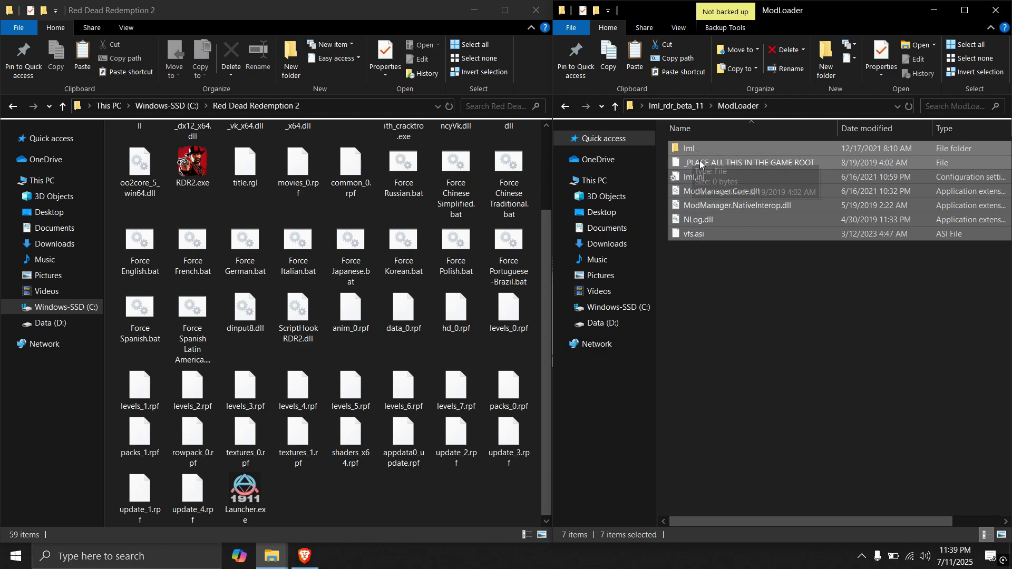
left_click(707, 164, "ctrl")
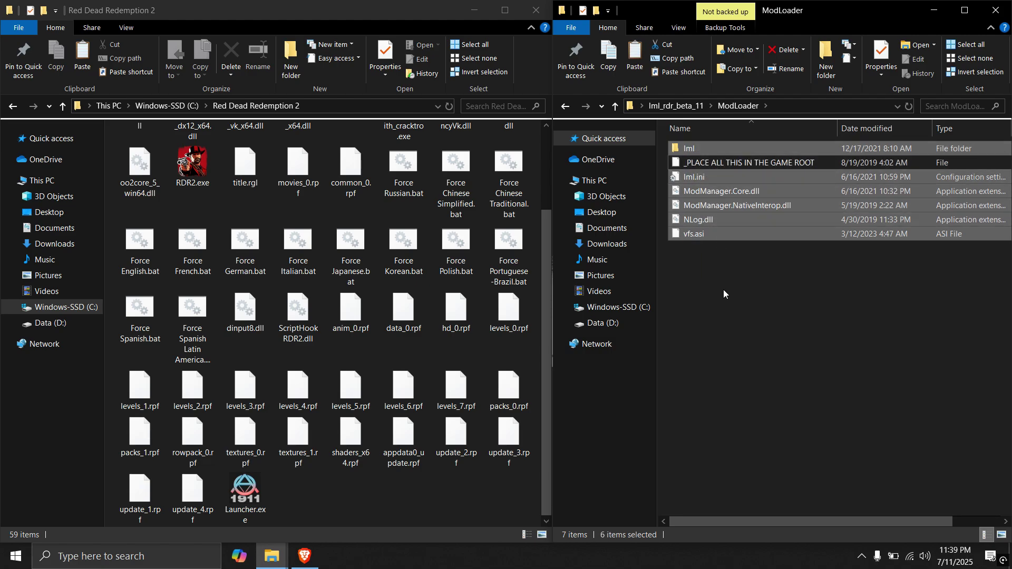
right_click(692, 149)
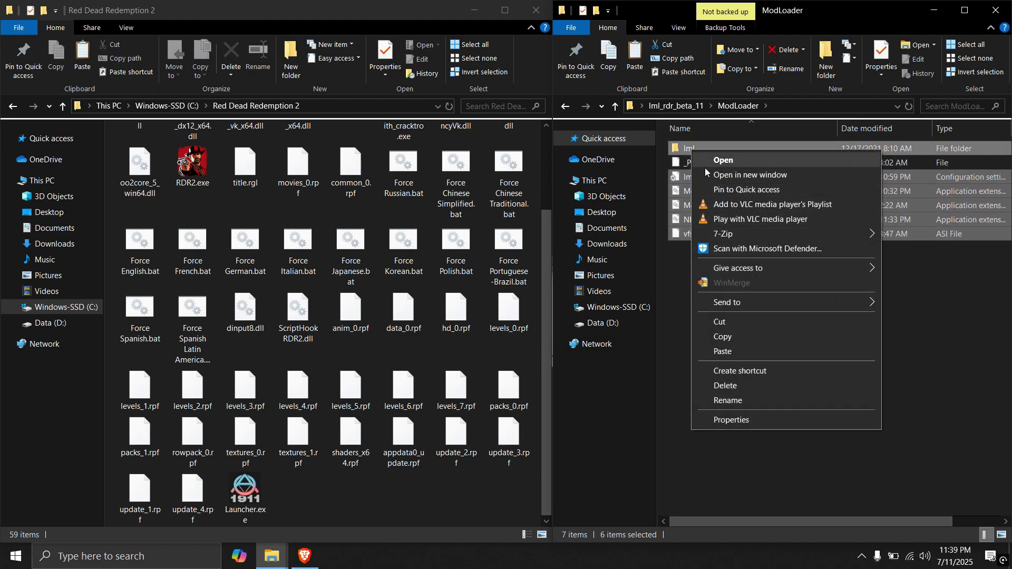
left_click(737, 338)
left_click(400, 488)
right_click(402, 488)
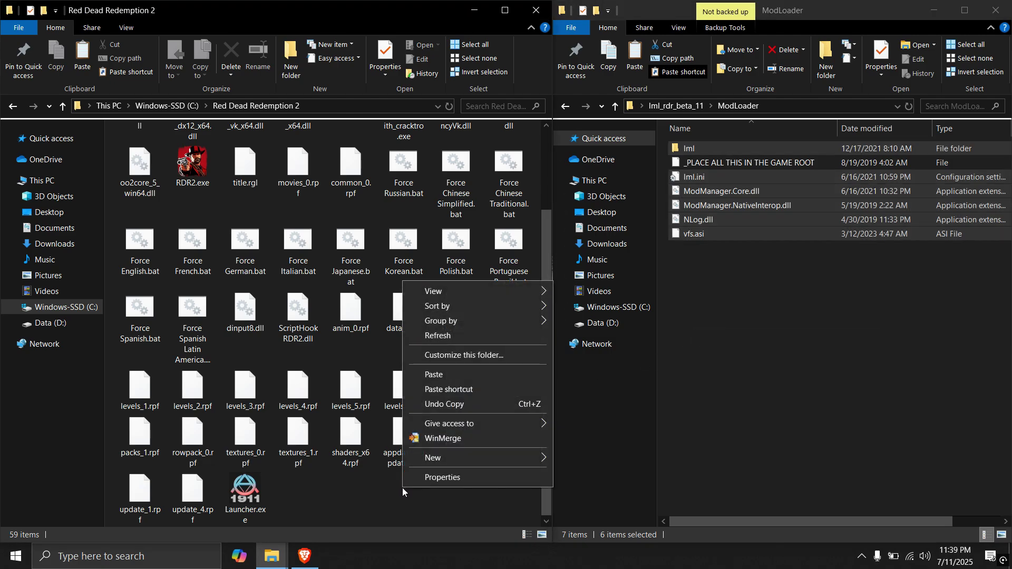
left_click(446, 374)
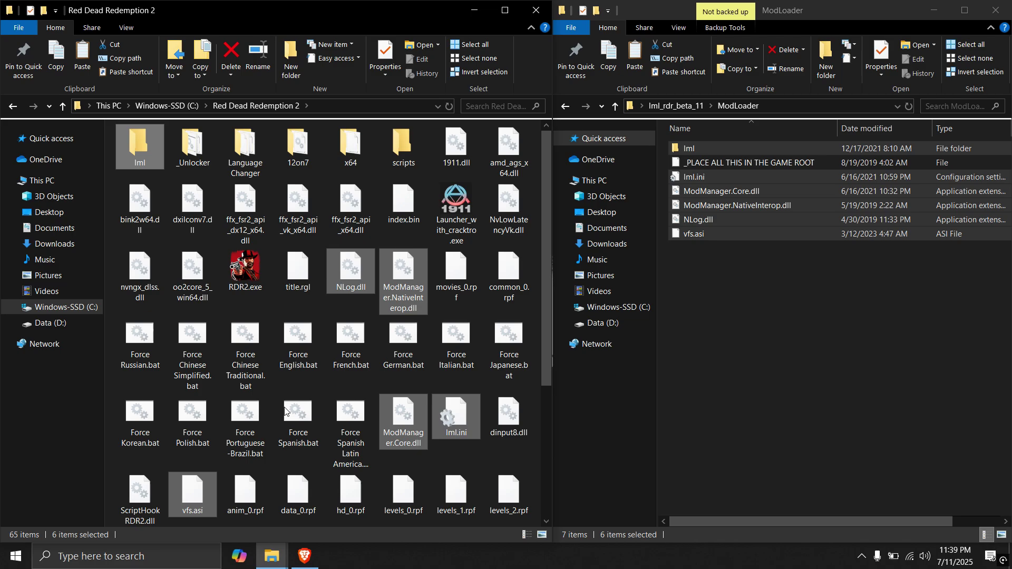
scroll(330, 354, "down", 3)
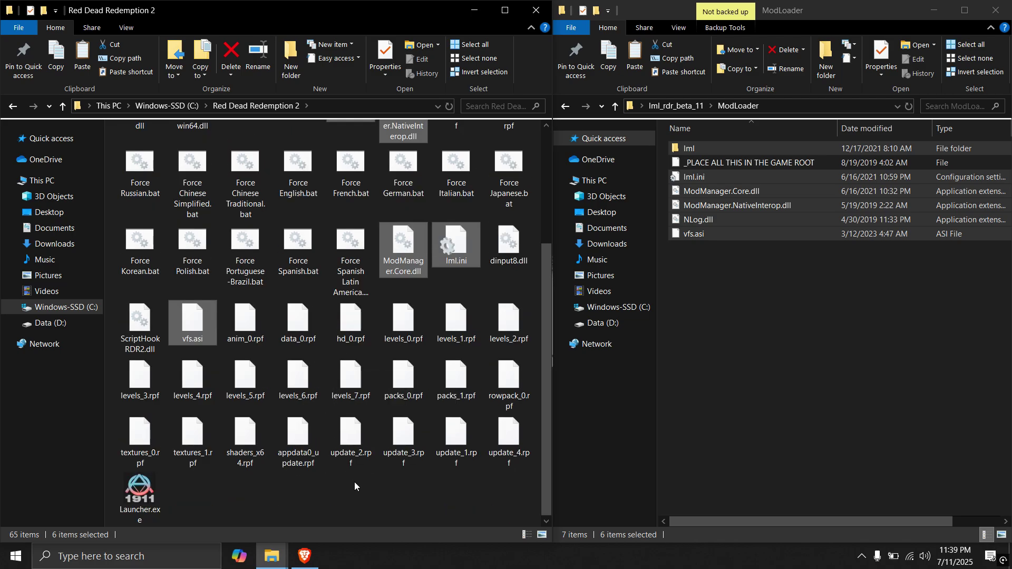
left_click(354, 482)
Copy the ModManager folder from lml_rdr_beta_11 to the desktop and place it in the same row as the lml_rdr_beta_11 archive.
left_click(565, 107)
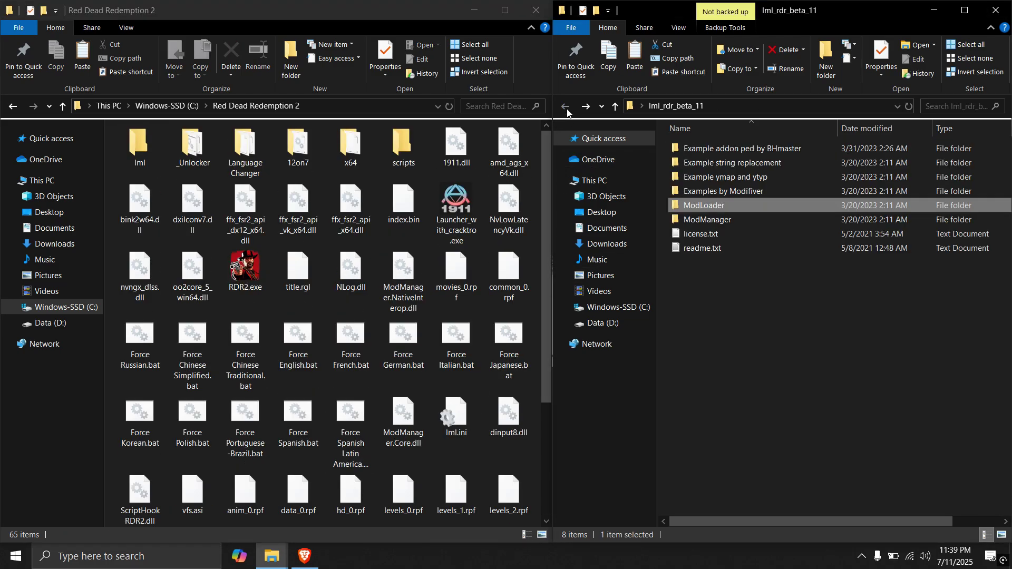
left_click(730, 221)
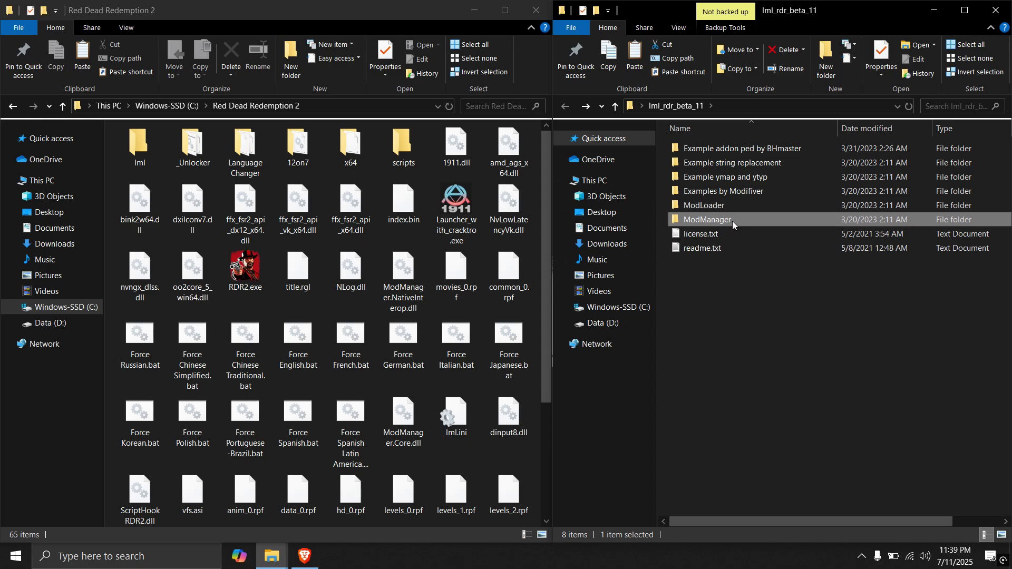
right_click(722, 221)
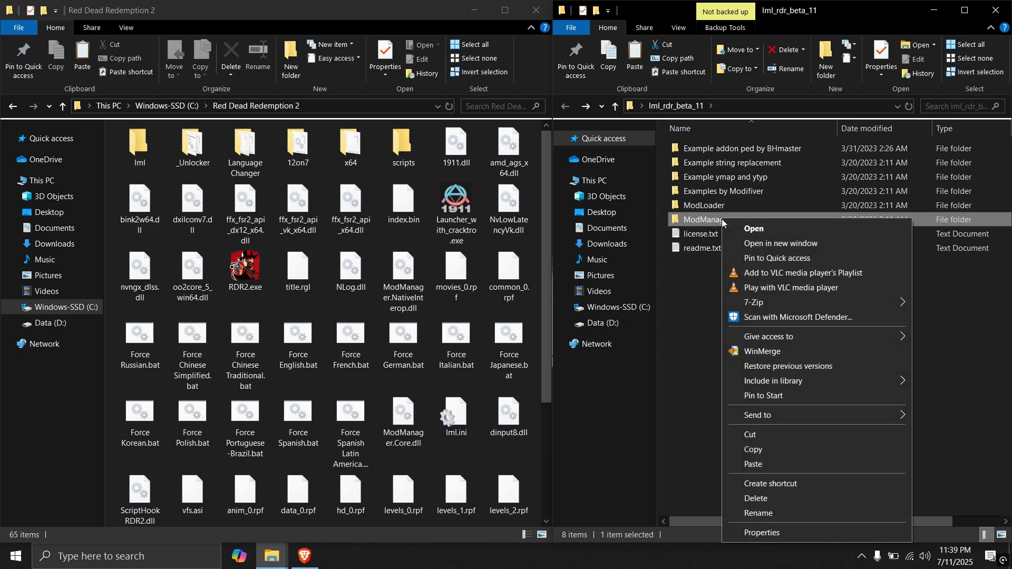
left_click(759, 450)
left_click(934, 11)
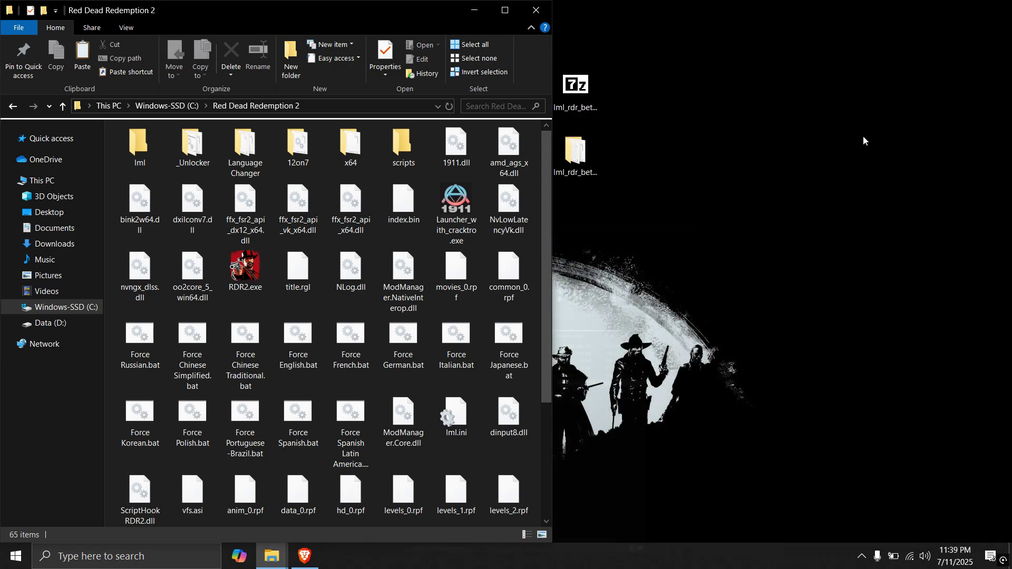
right_click(830, 178)
left_click(853, 235)
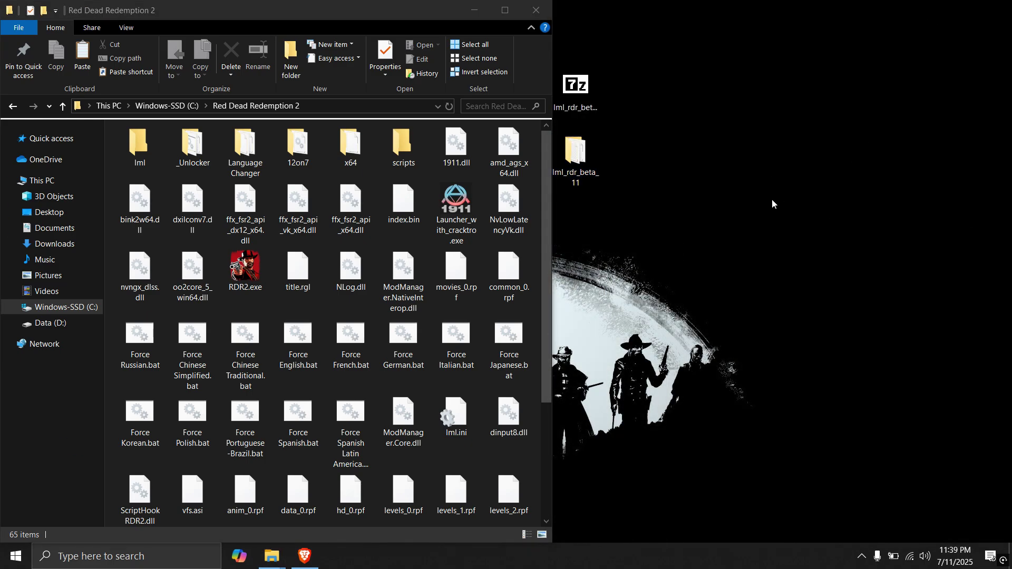
left_click_drag(820, 157, 820, 92)
Open the desktop copy of ModManager beside the game folder window and launch ModManager.UI.exe.
double_click(825, 87)
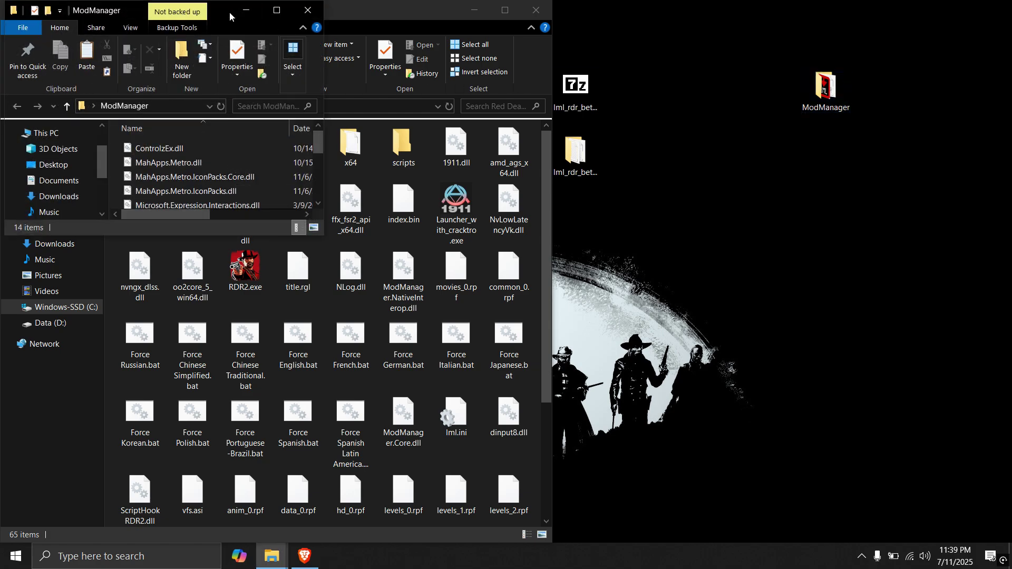
left_click_drag(221, 15, 1010, 211)
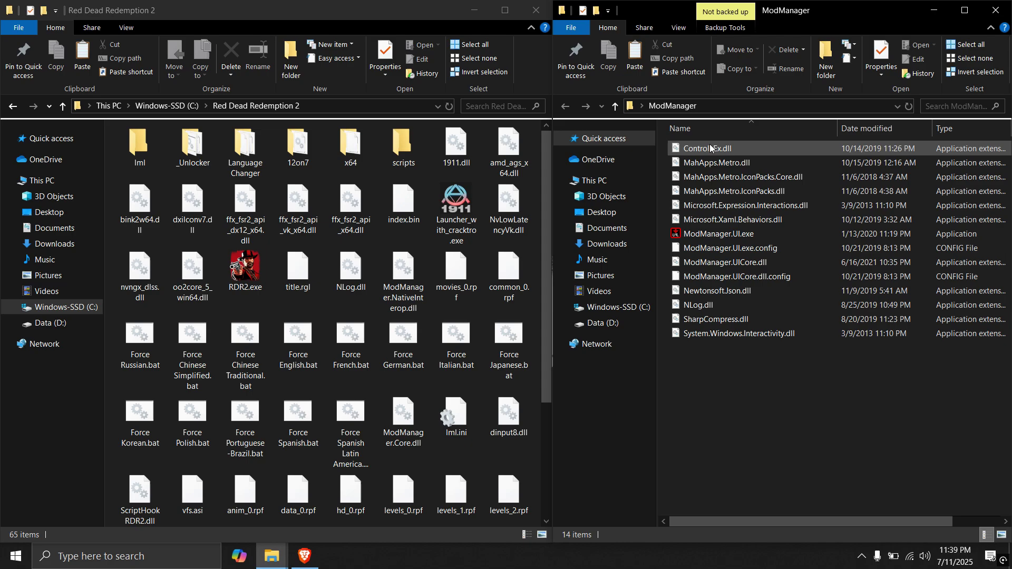
left_click(719, 237)
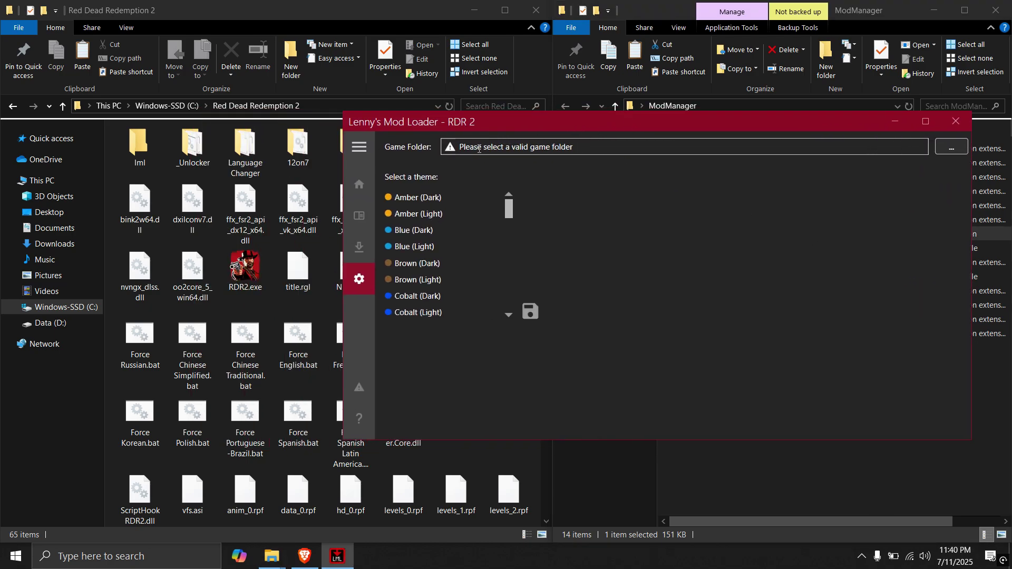
Arrange the Lenny's Mod Loader window beside the Red Dead Redemption 2 folder window and copy the game folder's path.
left_click_drag(582, 128, 1004, 244)
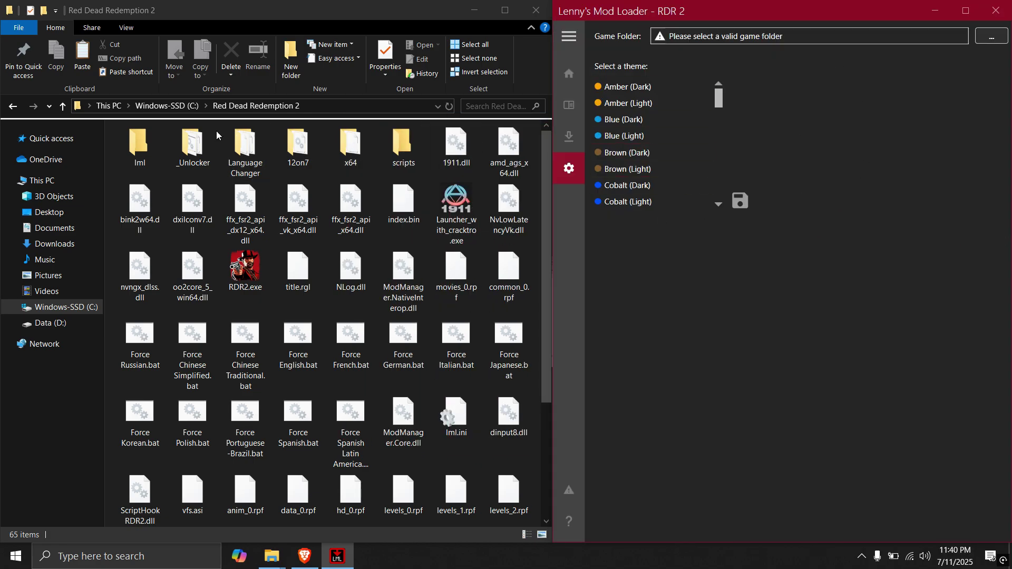
left_click(359, 16)
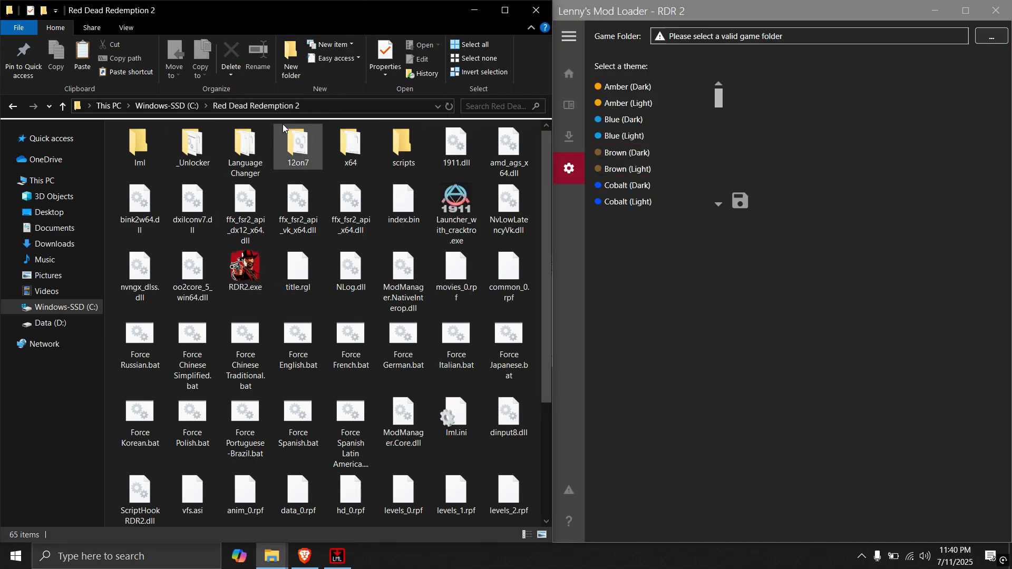
left_click(318, 106)
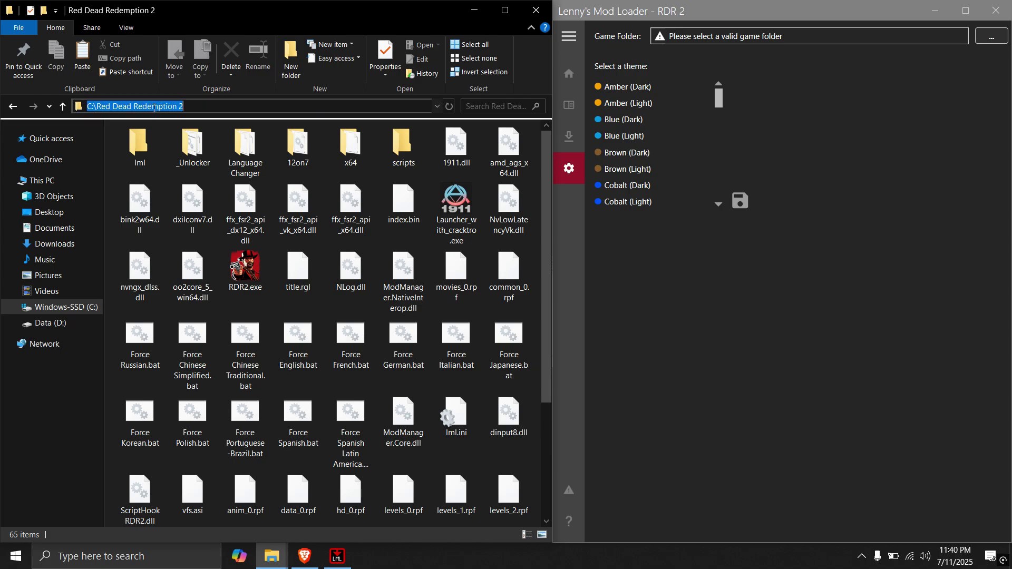
right_click(154, 107)
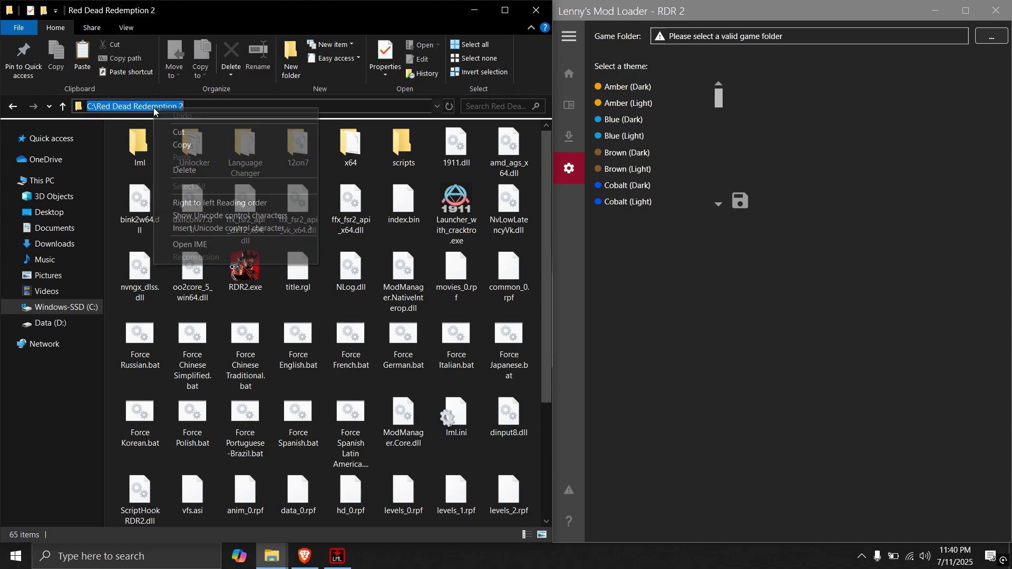
left_click(184, 150)
Set the mod loader's game folder to C:\Red Dead Redemption 2 using the copied path and save the settings.
left_click(983, 47)
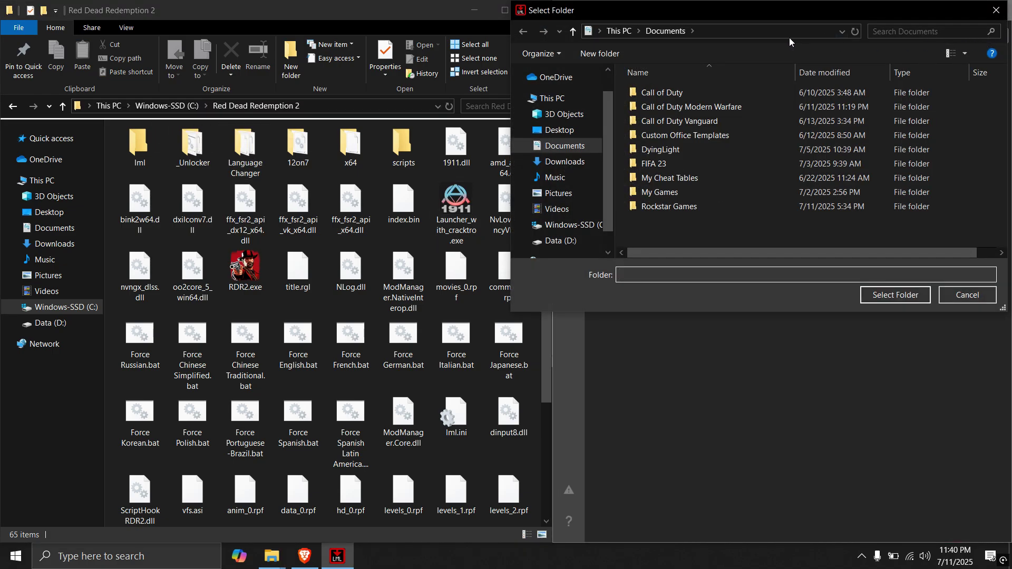
left_click(726, 31)
right_click(710, 33)
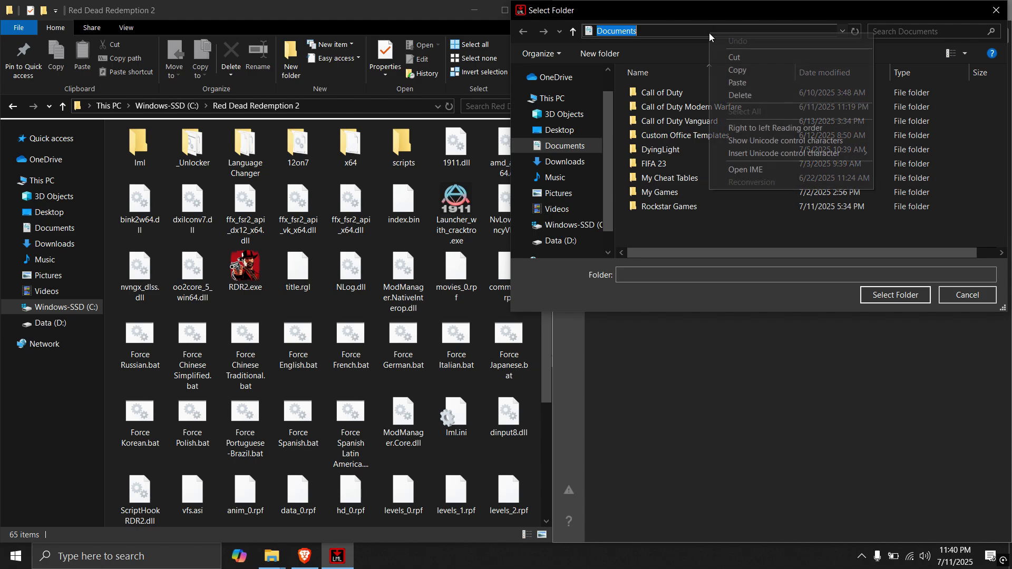
left_click(754, 82)
key("Return")
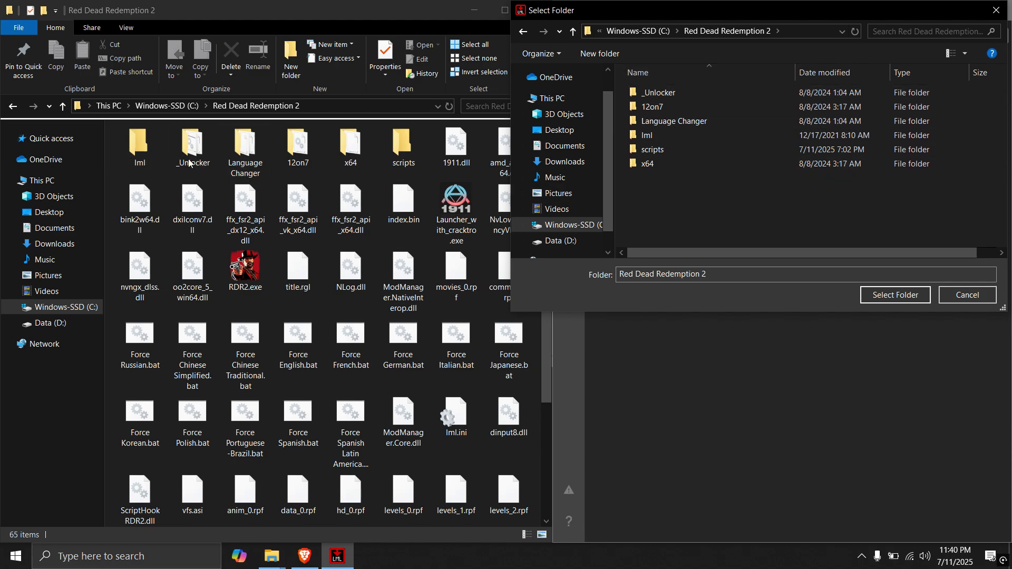
left_click(887, 295)
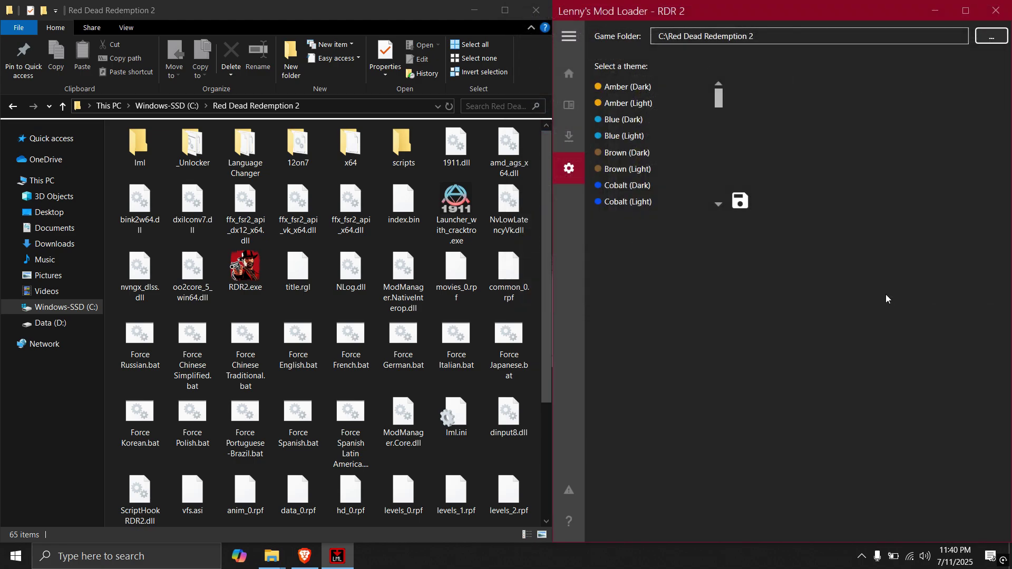
left_click(742, 198)
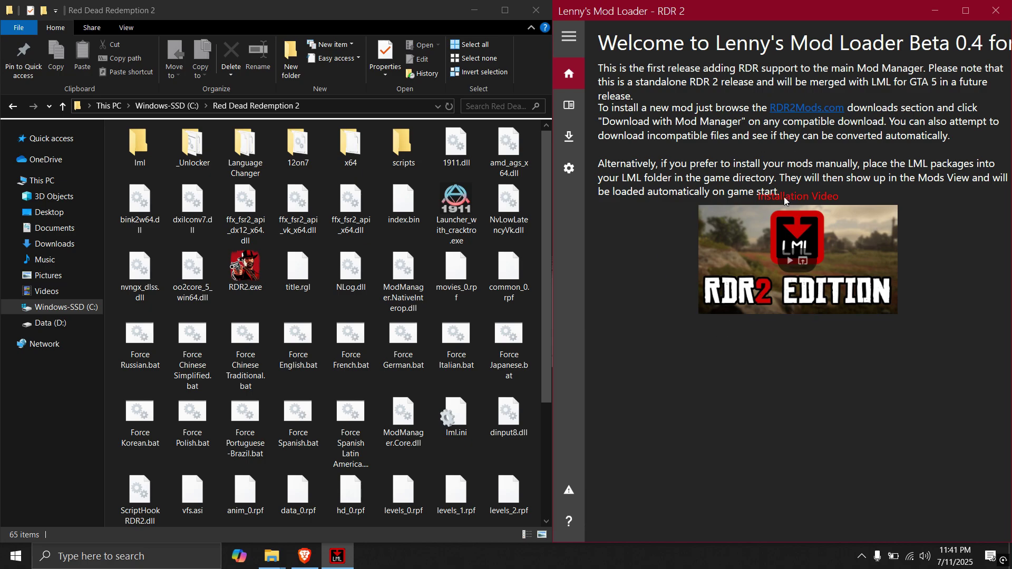
Look through the mod loader's mods list, downloads and settings pages, and return to its home page.
left_click(568, 109)
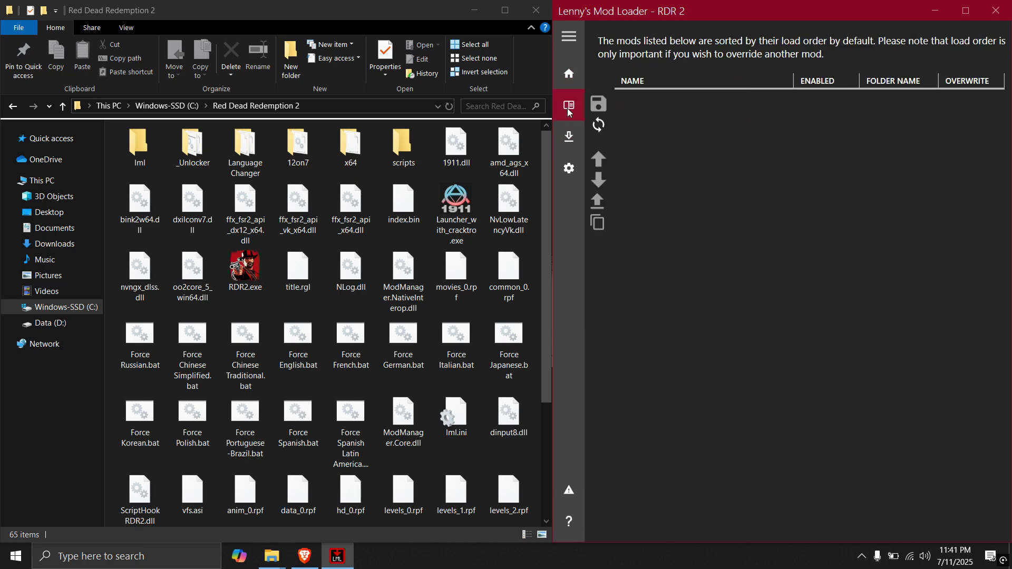
left_click(563, 136)
left_click(569, 168)
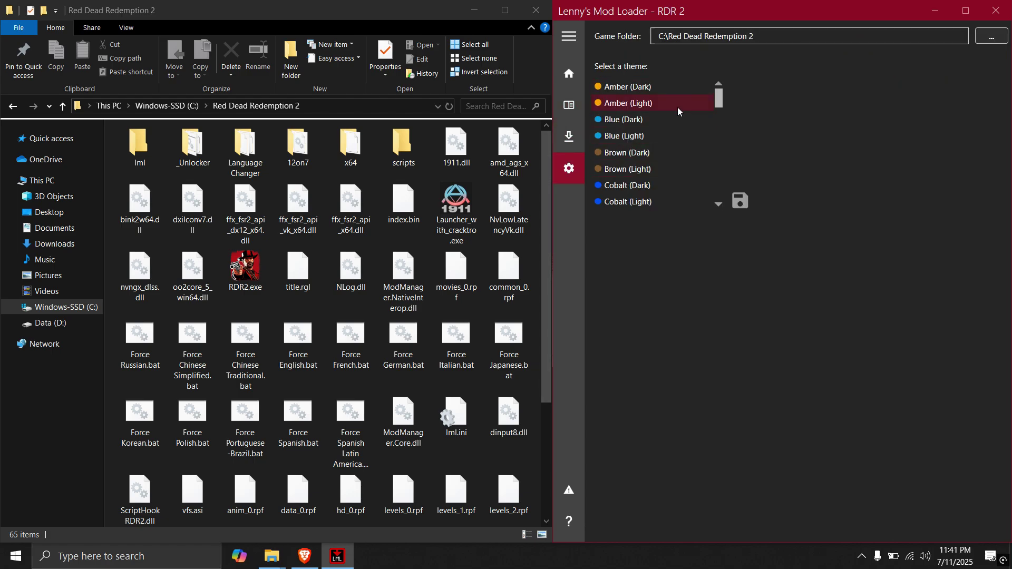
left_click(569, 73)
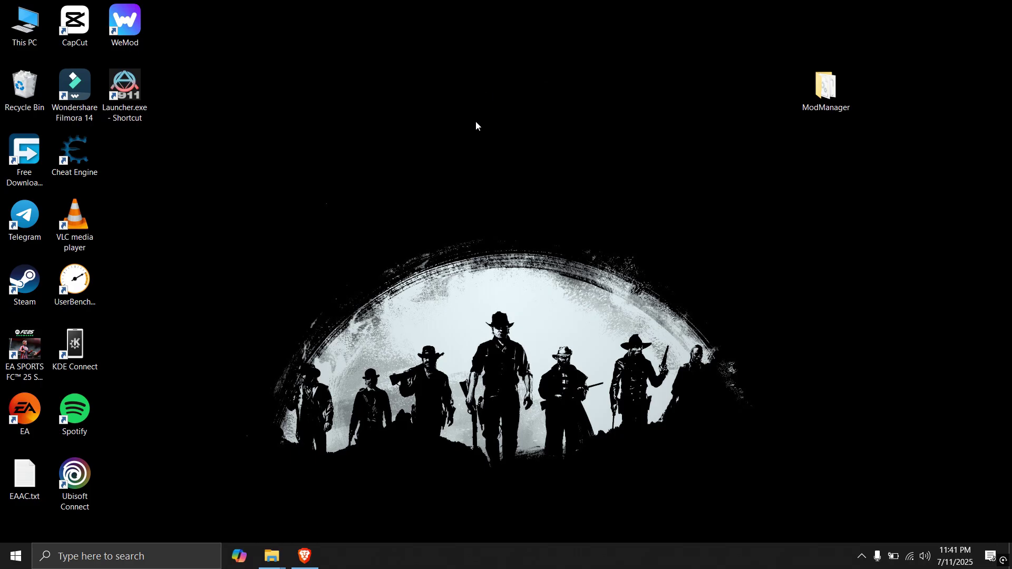
Switch to the Brave browser and show the main files of the Online Content Unlocker mod on Nexus Mods.
left_click(305, 556)
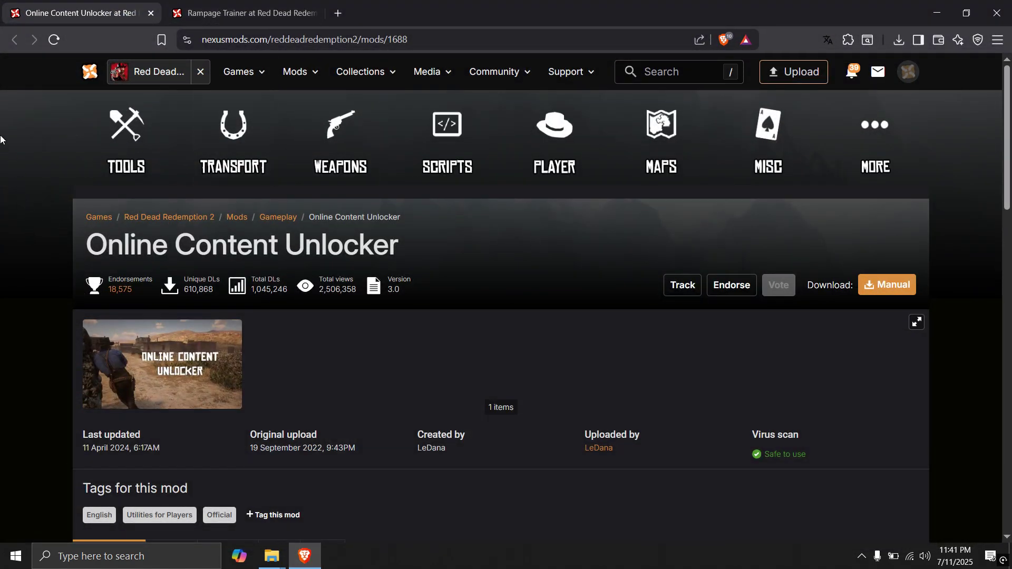
left_click_drag(88, 242, 416, 243)
left_click(44, 270)
scroll(45, 270, "down", 5)
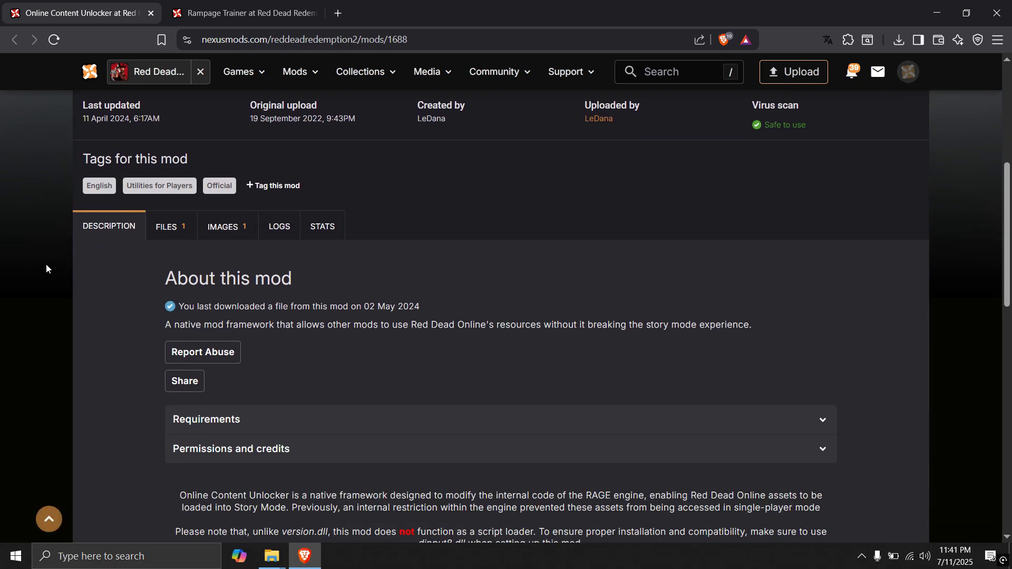
scroll(46, 264, "down", 1)
left_click(177, 167)
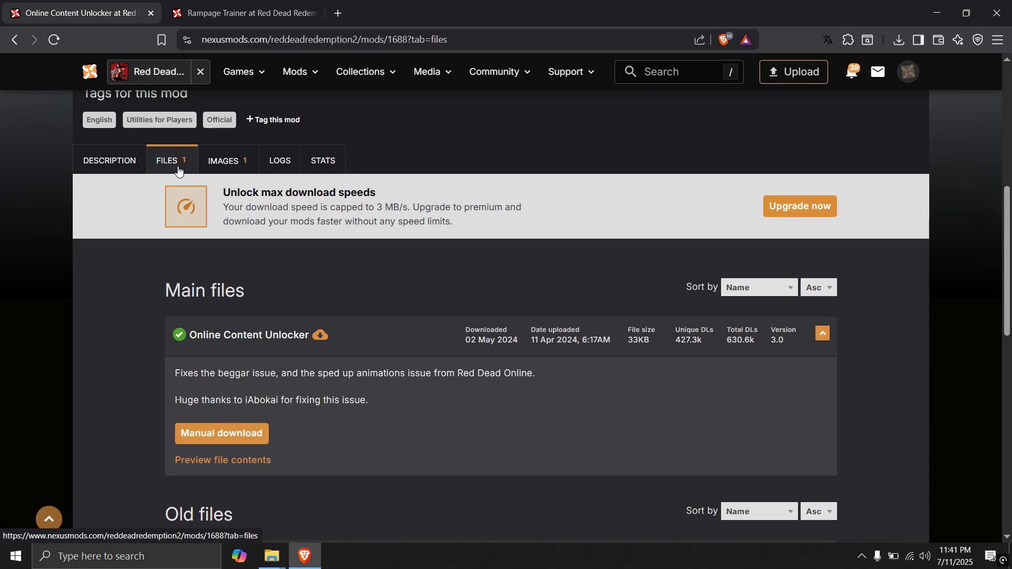
scroll(151, 230, "down", 1)
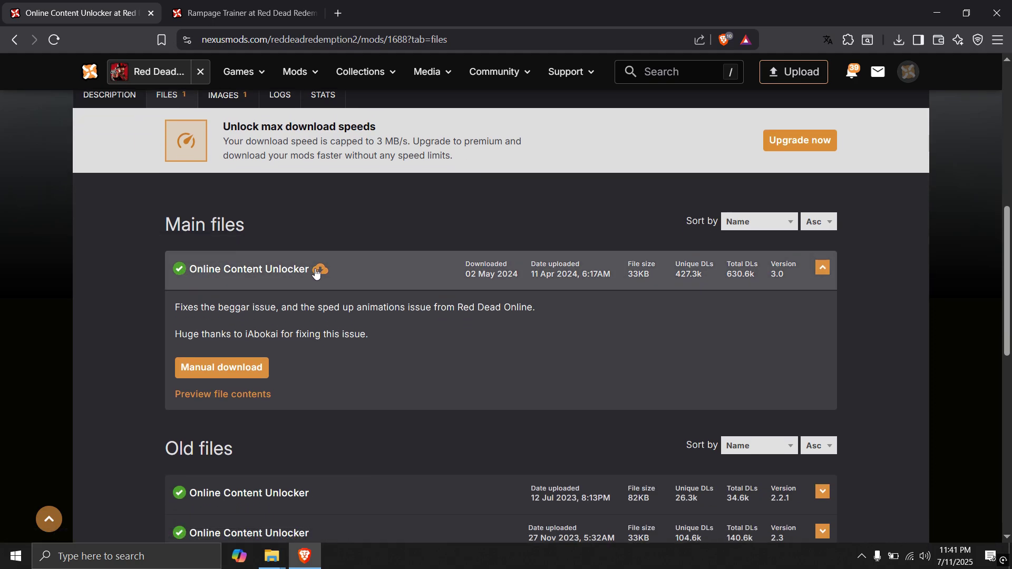
Download Online Content Unlocker version 3.0 manually with the slow option, save it to D:\ and close the download manager.
left_click(213, 369)
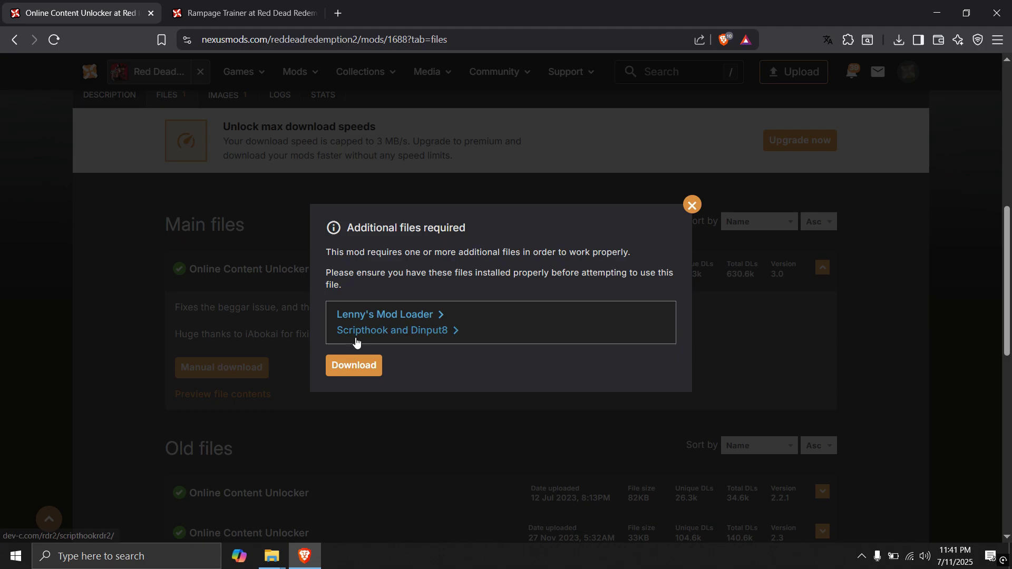
left_click(348, 366)
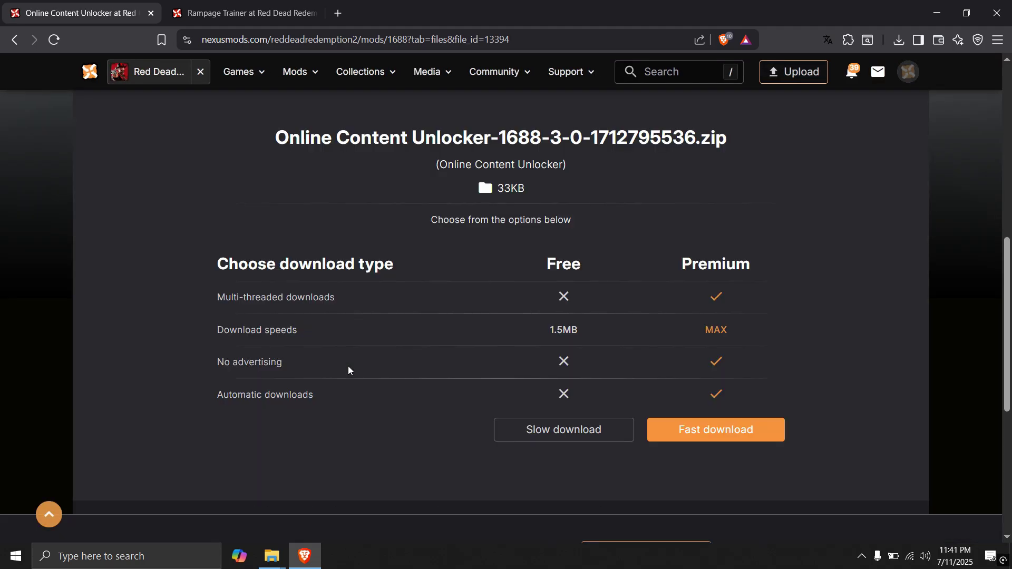
left_click(573, 431)
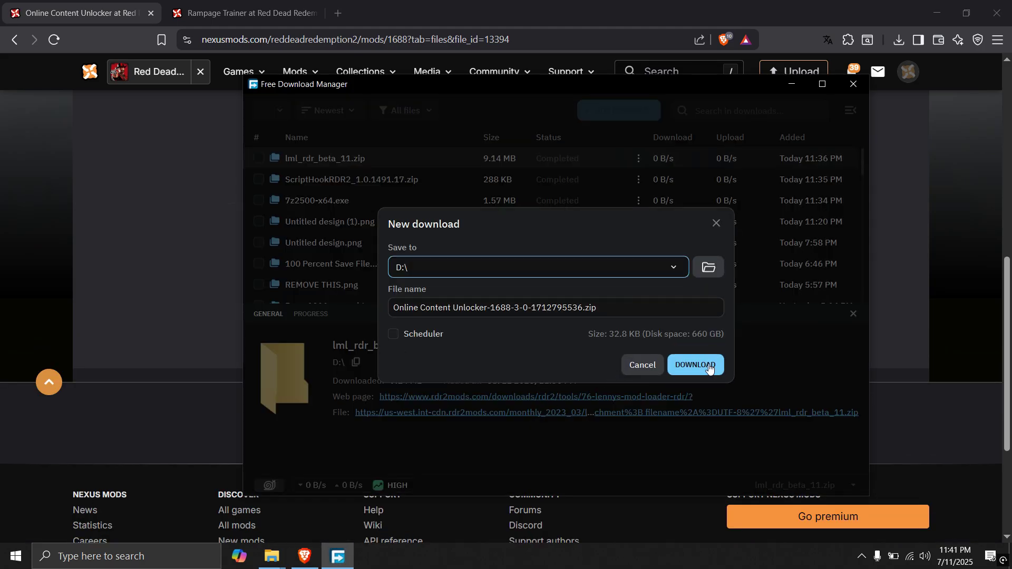
left_click(696, 365)
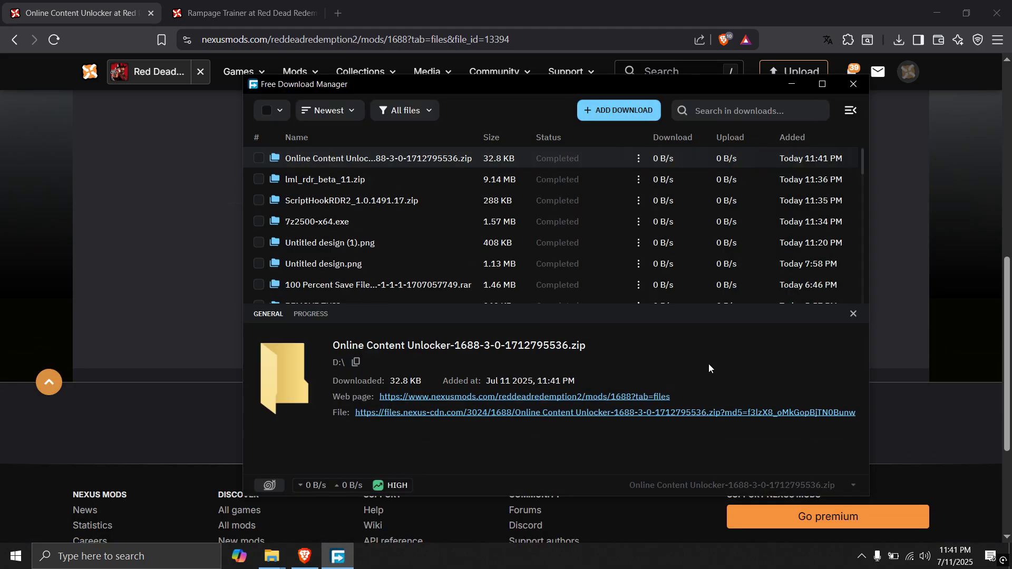
left_click(845, 90)
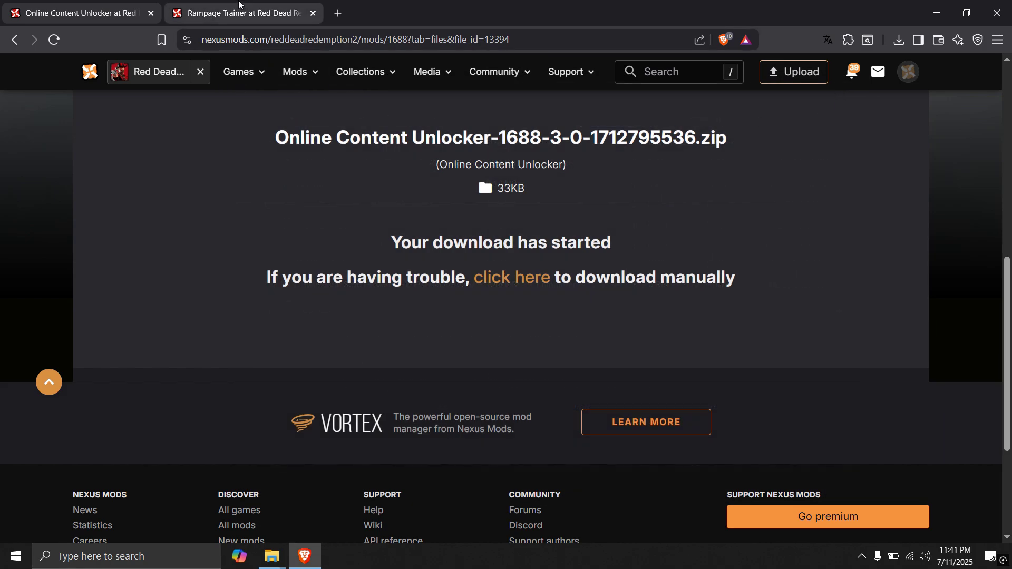
Switch to the Rampage Trainer mod page and show its main files.
left_click(239, 4)
scroll(128, 246, "down", 1)
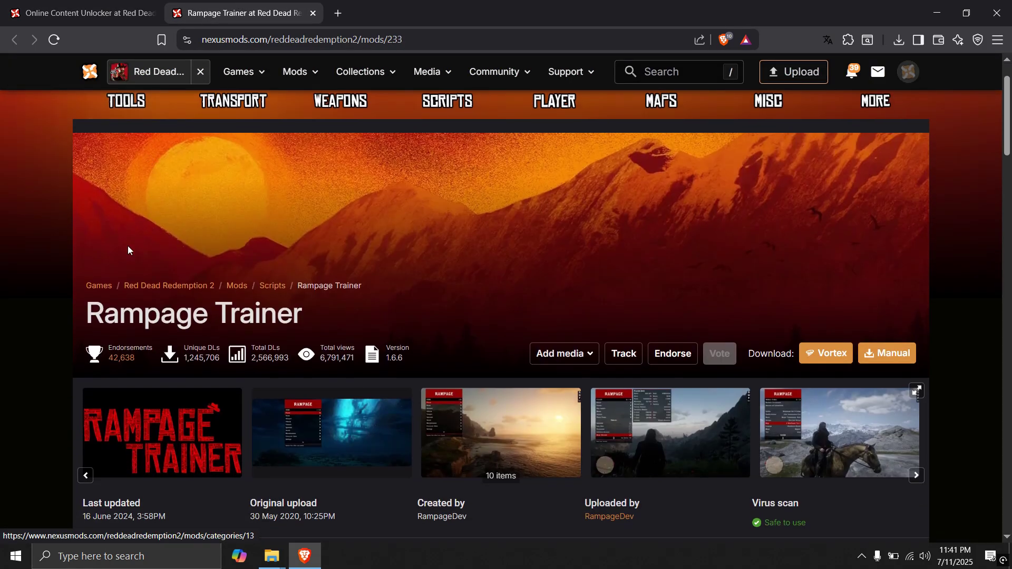
left_click_drag(87, 316, 308, 315)
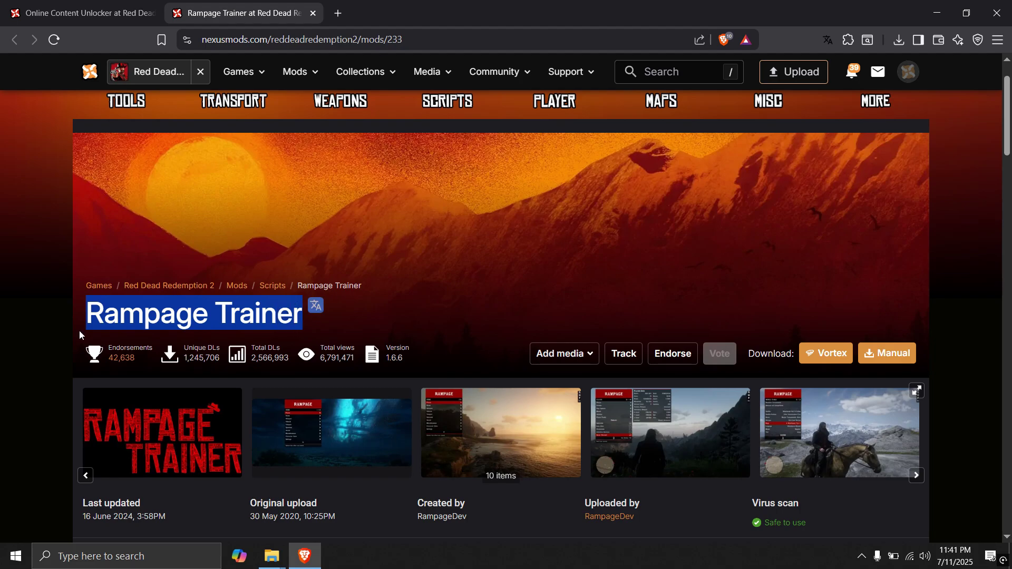
left_click(84, 314)
scroll(86, 306, "down", 1)
scroll(85, 300, "down", 6)
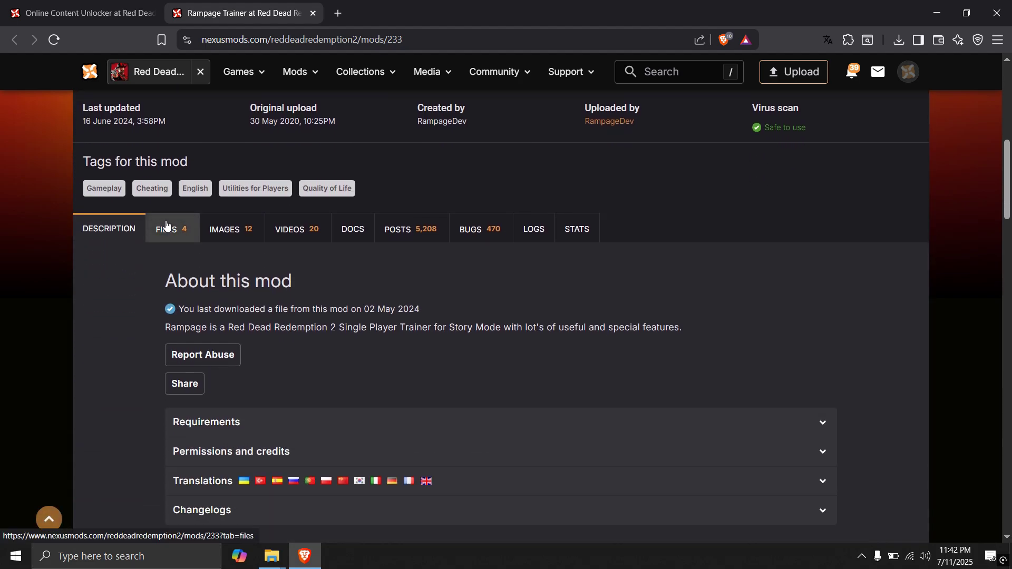
left_click(167, 222)
scroll(169, 221, "down", 3)
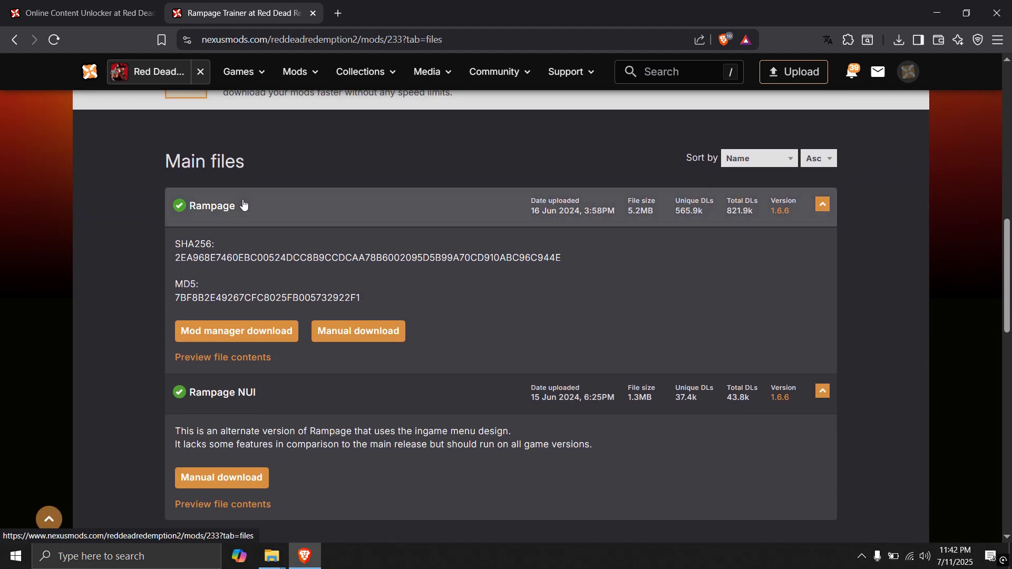
scroll(192, 223, "down", 1)
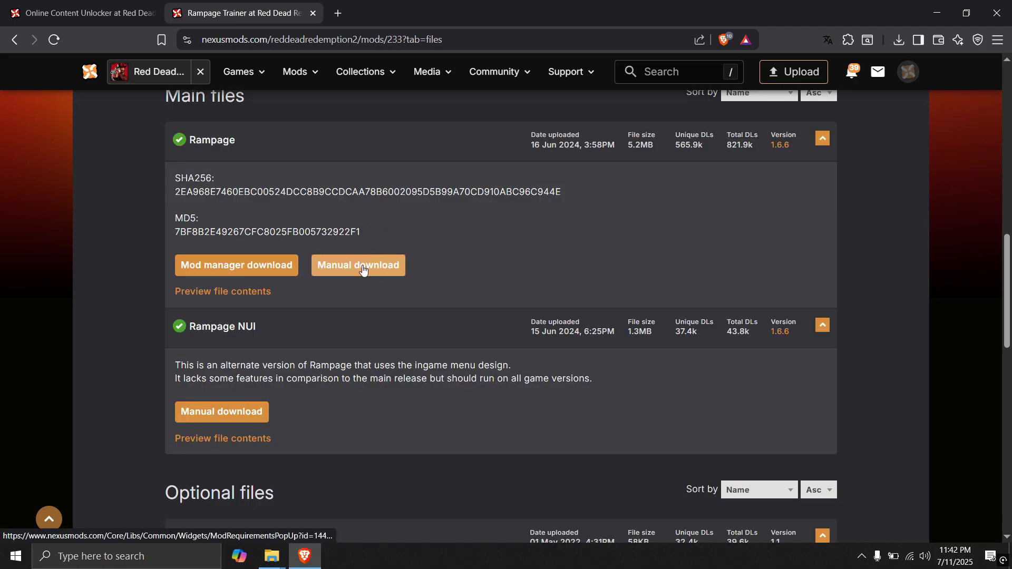
Download the main Rampage file, version 1.6.6, manually with the slow option and save it to D:\.
left_click(362, 270)
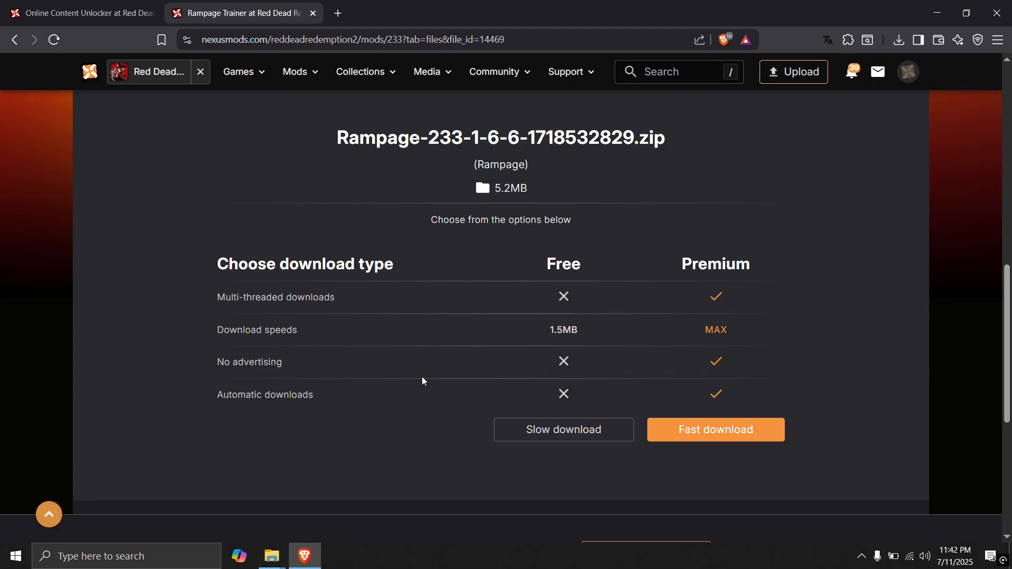
left_click(556, 431)
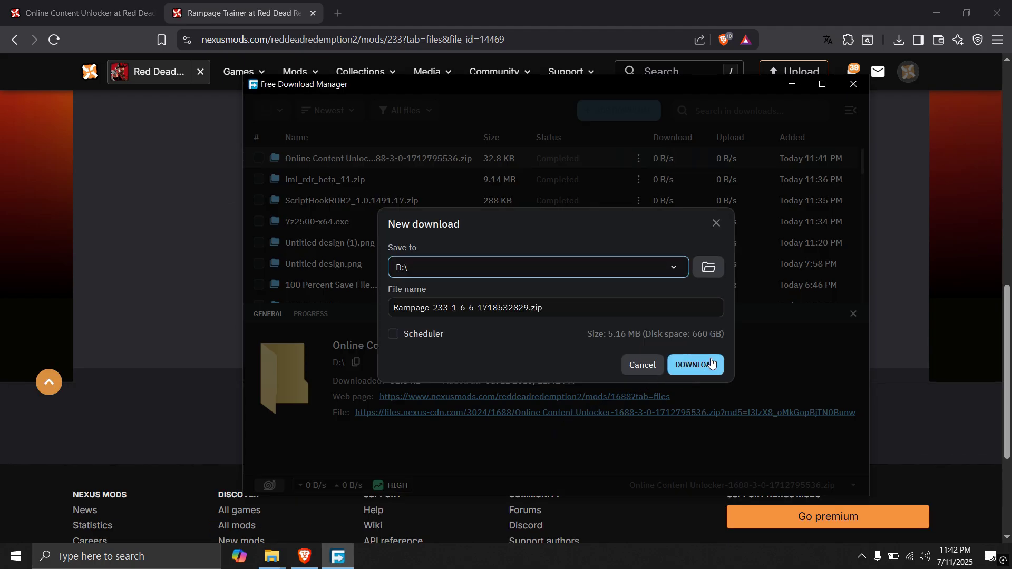
left_click(710, 363)
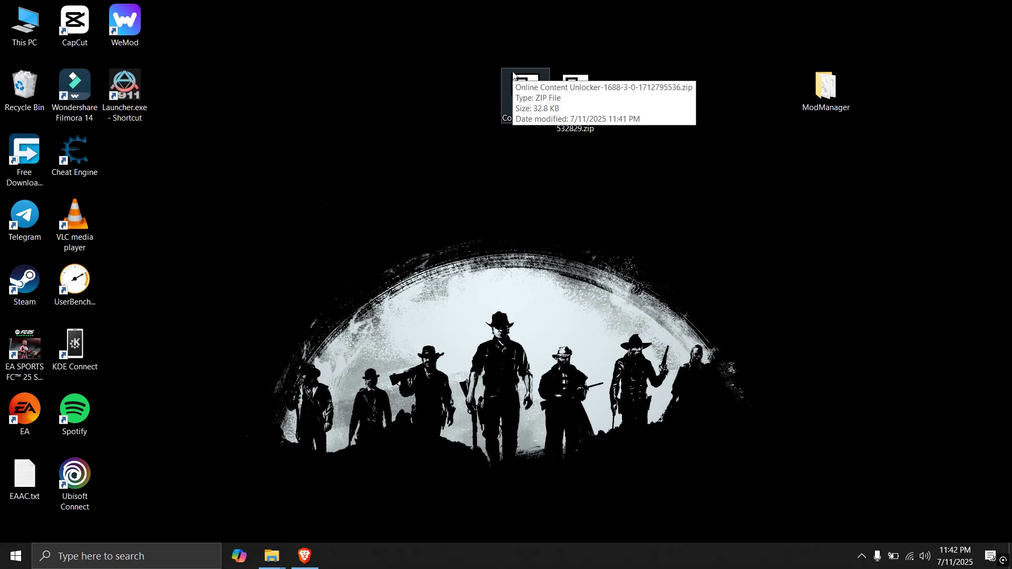
Extract the Online Content Unlocker archive to its own desktop folder with 7-Zip and place that folder directly below the archive.
left_click(522, 83)
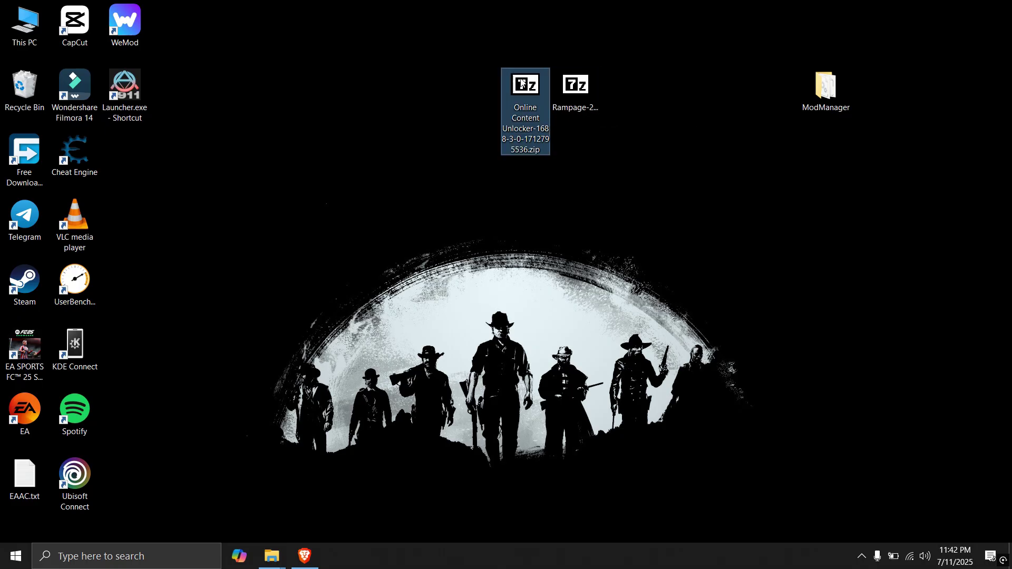
right_click(521, 91)
mouse_move(569, 116)
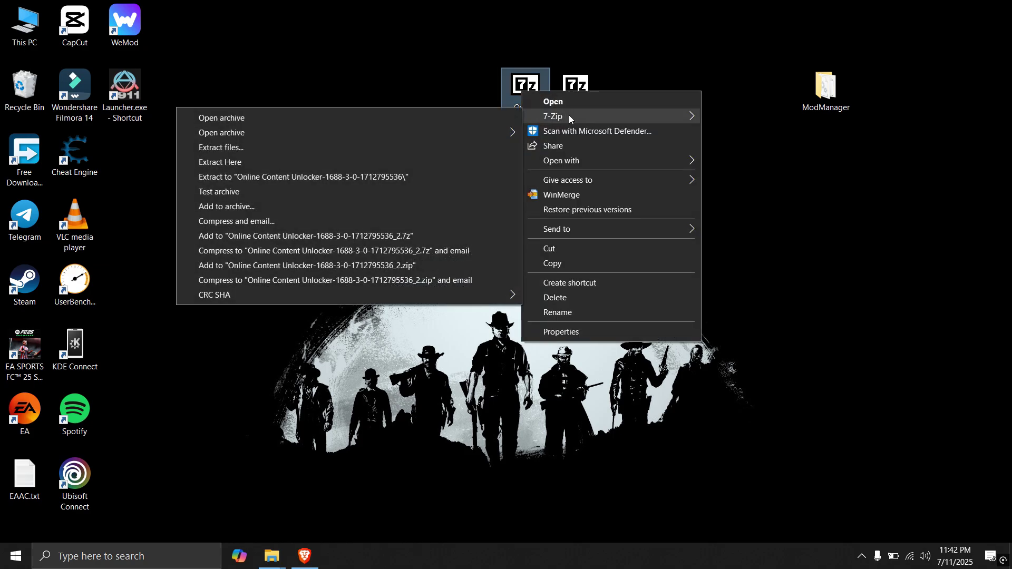
left_click(381, 147)
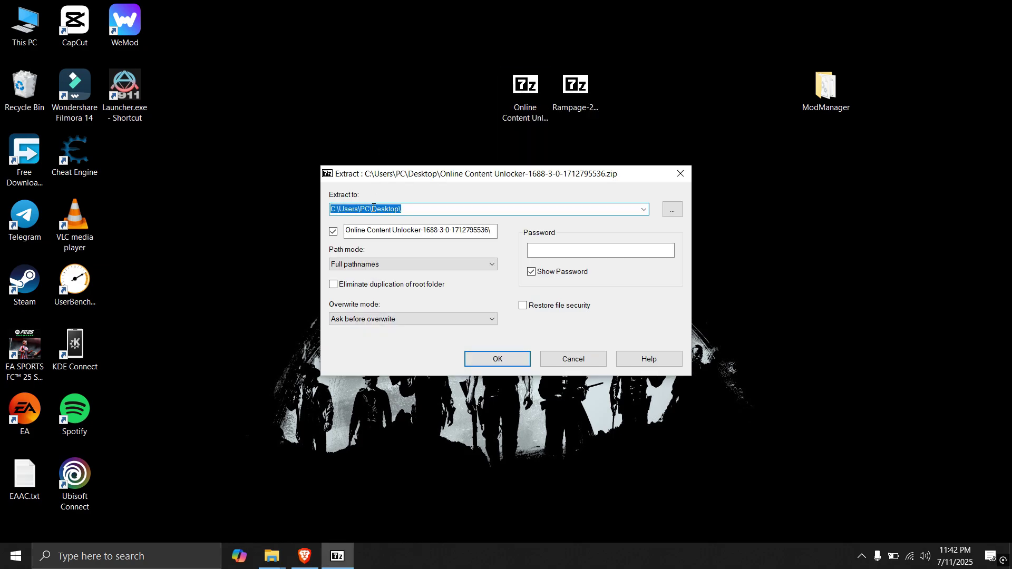
left_click(499, 360)
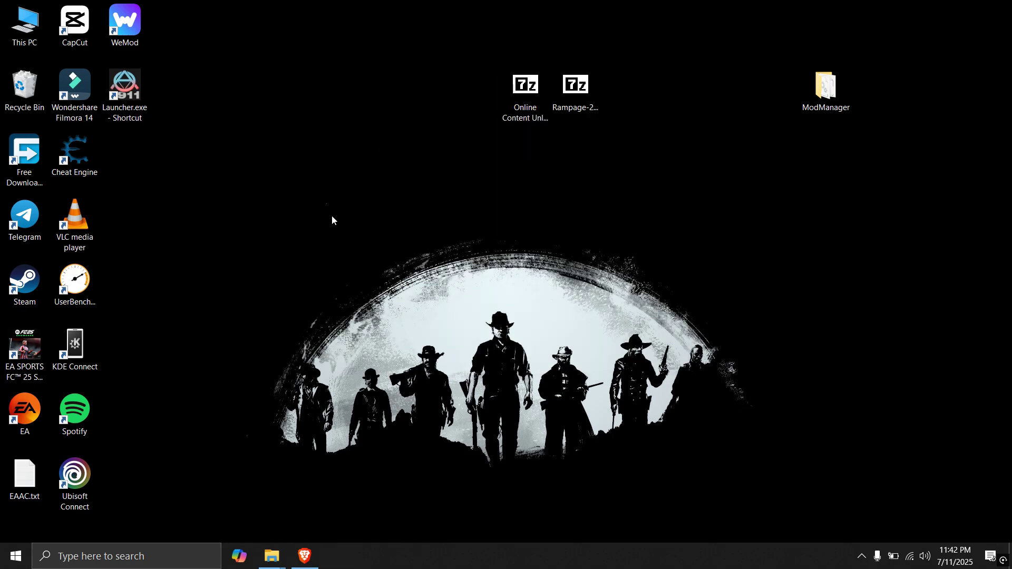
left_click_drag(124, 152, 527, 158)
Extract the Rampage archive to its own desktop folder with 7-Zip and place that folder directly below the archive.
left_click(573, 100)
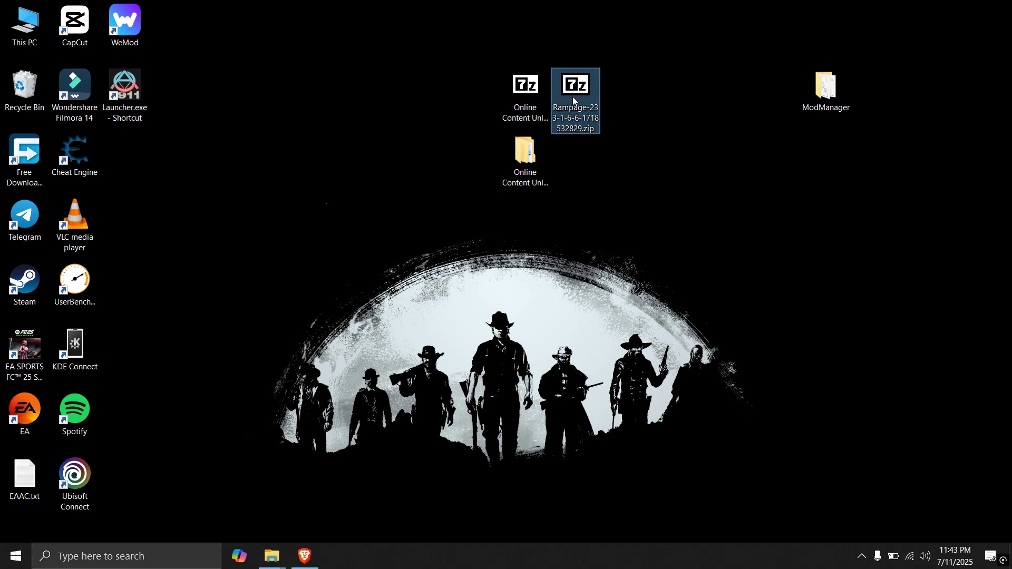
right_click(574, 100)
mouse_move(593, 119)
left_click(462, 150)
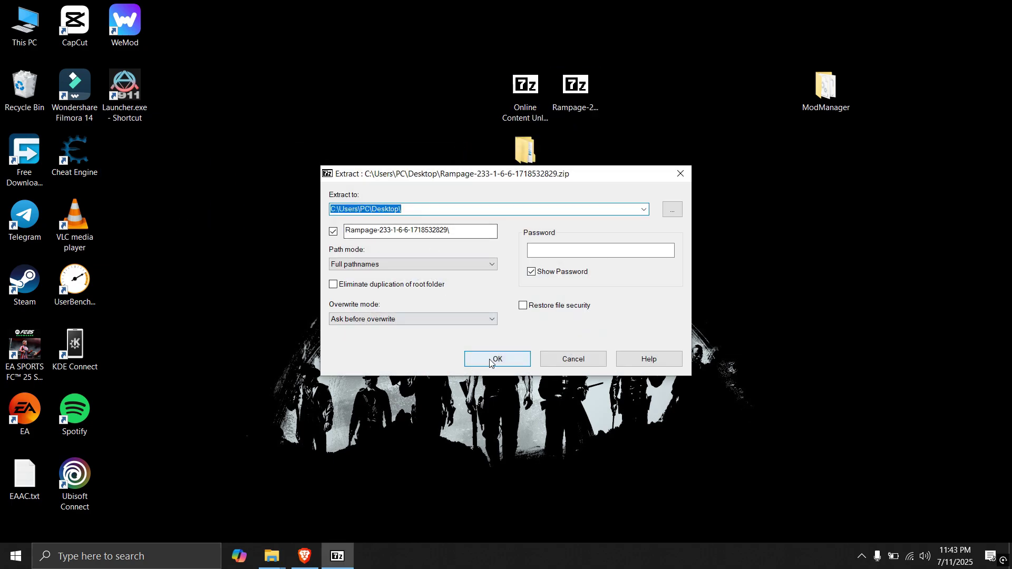
left_click(490, 362)
left_click_drag(126, 153, 575, 156)
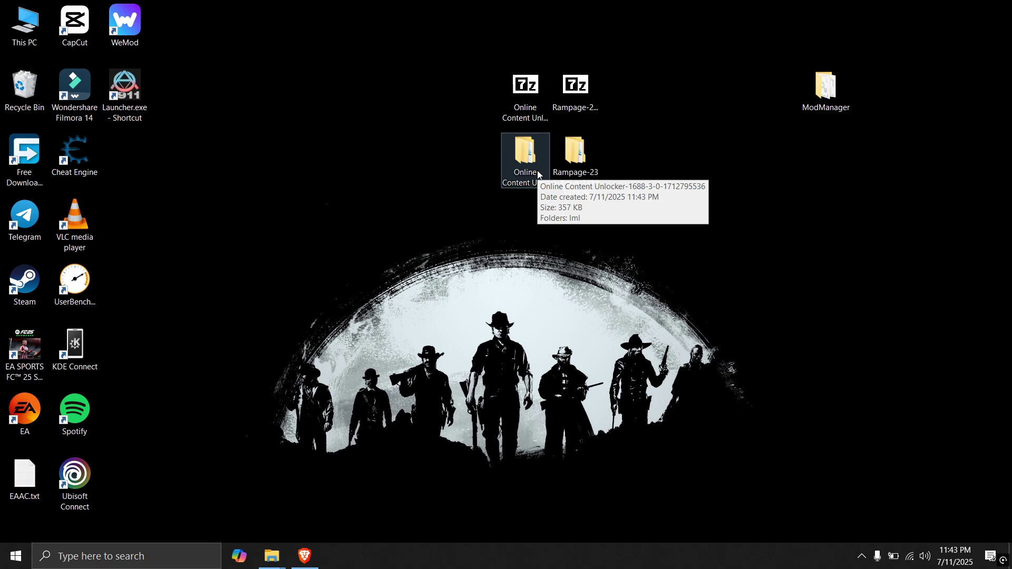
Open the extracted Online Content Unlocker folder side by side with the Red Dead Redemption 2 folder, showing the game files as medium icons.
left_click(531, 157)
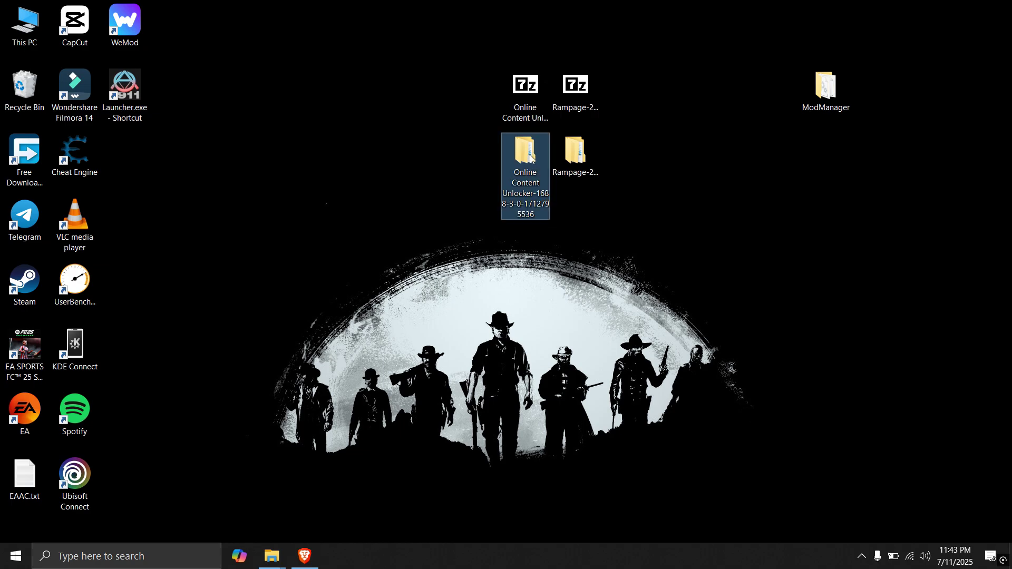
double_click(523, 164)
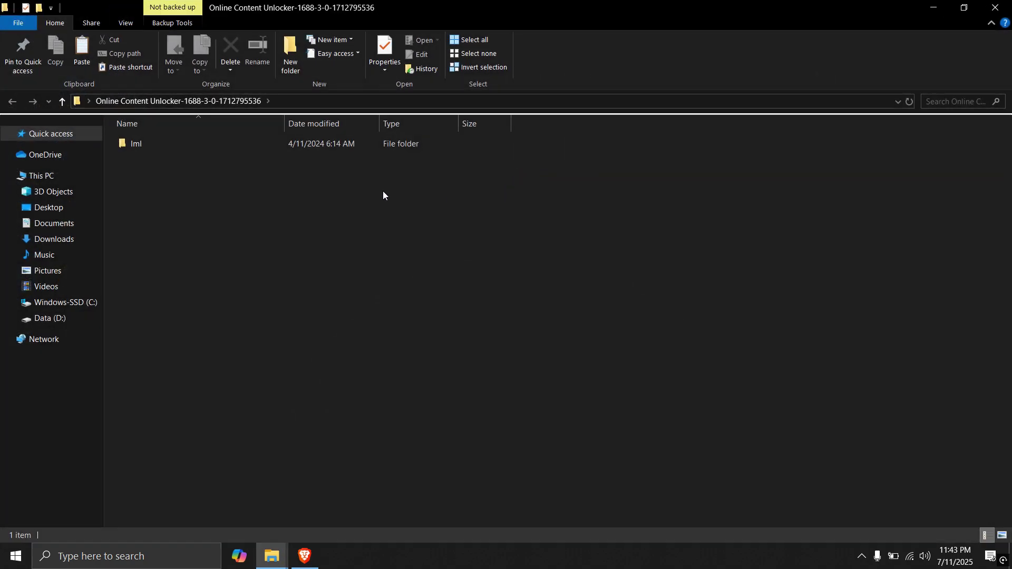
left_click_drag(505, 12, 1000, 345)
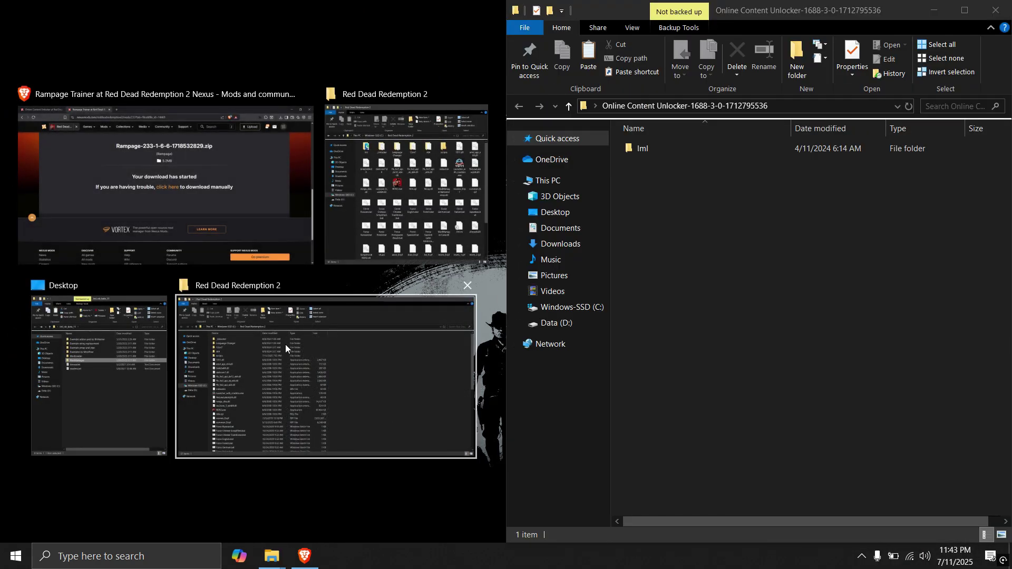
left_click(285, 344)
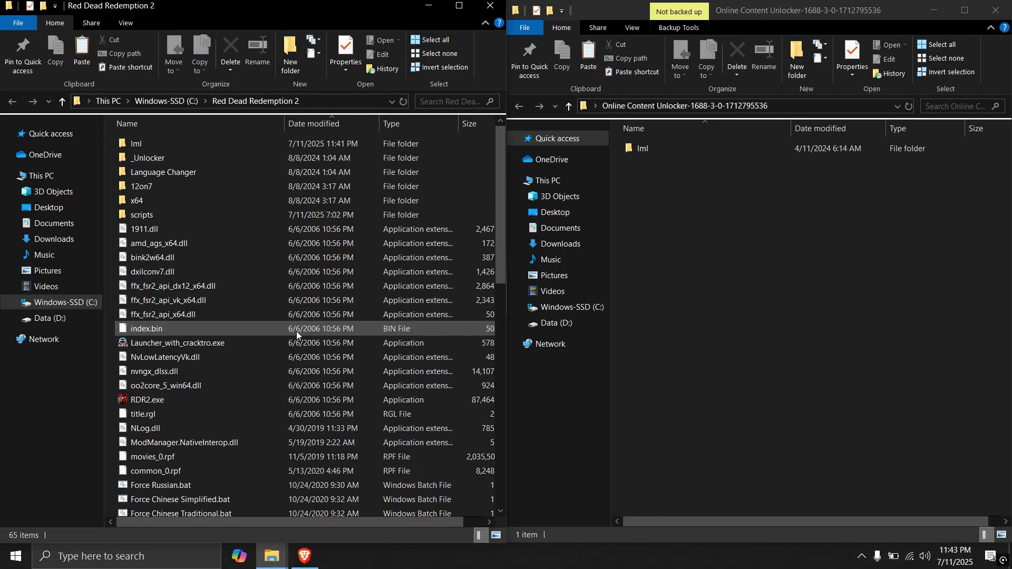
right_click(108, 228)
mouse_move(233, 243)
left_click(323, 270)
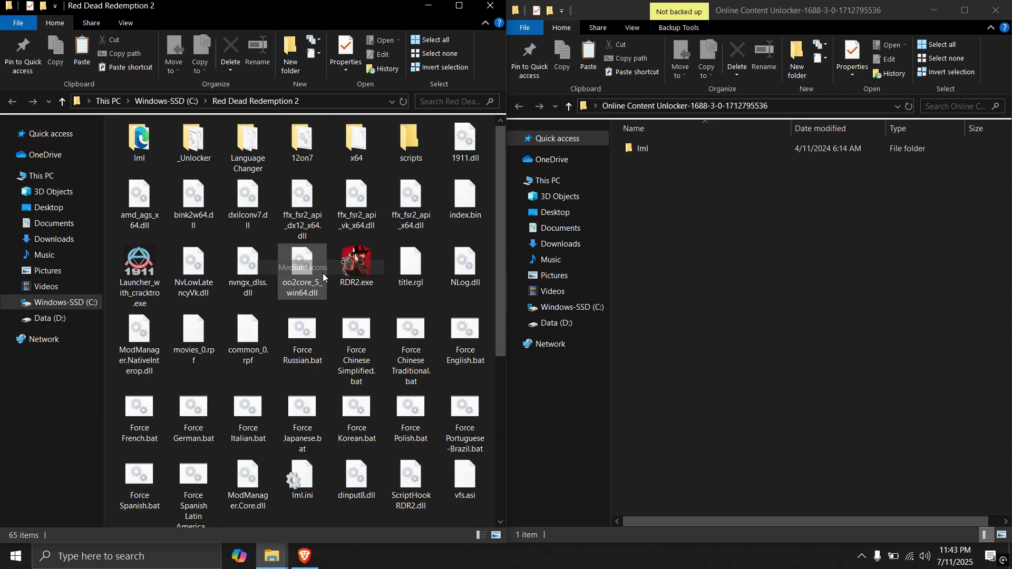
Copy the lml folder from Online Content Unlocker into the Red Dead Redemption 2 game folder.
left_click(641, 165)
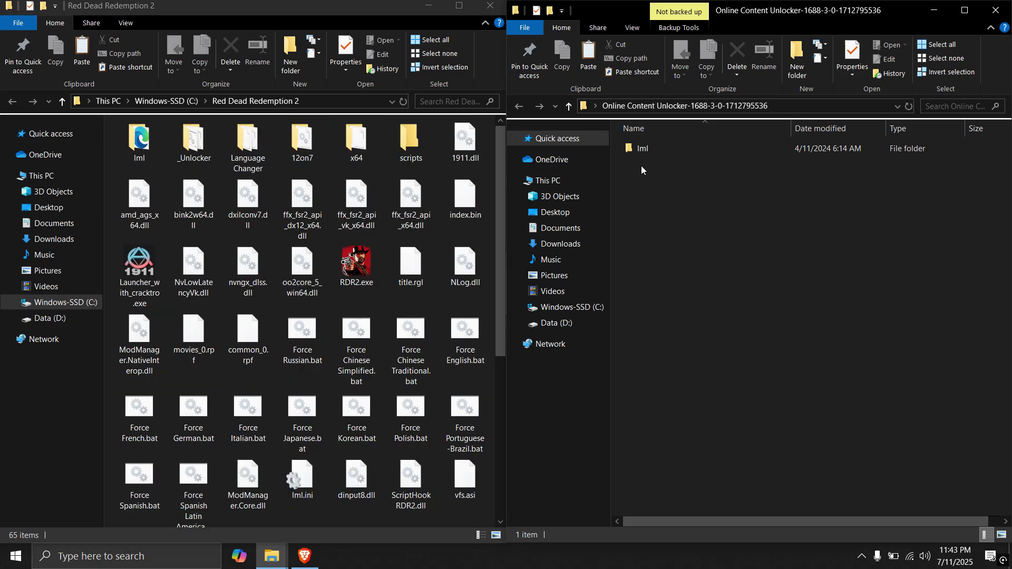
right_click(646, 150)
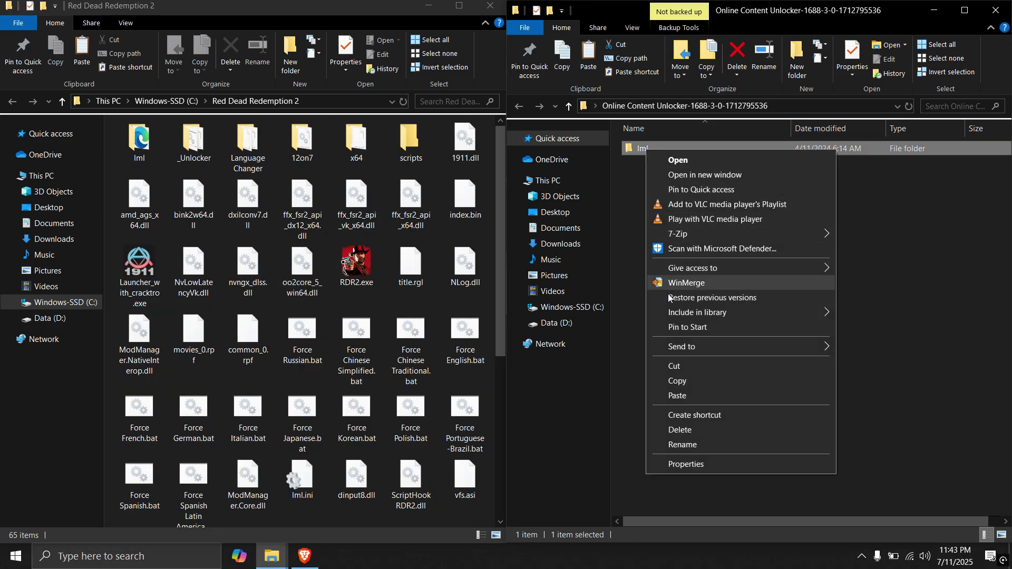
left_click(685, 388)
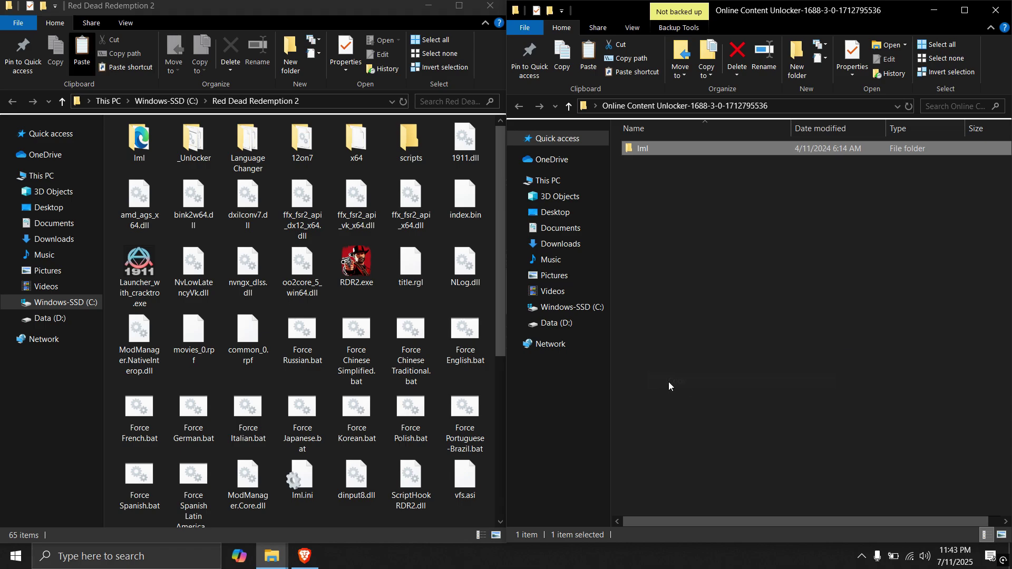
left_click(113, 247)
right_click(112, 246)
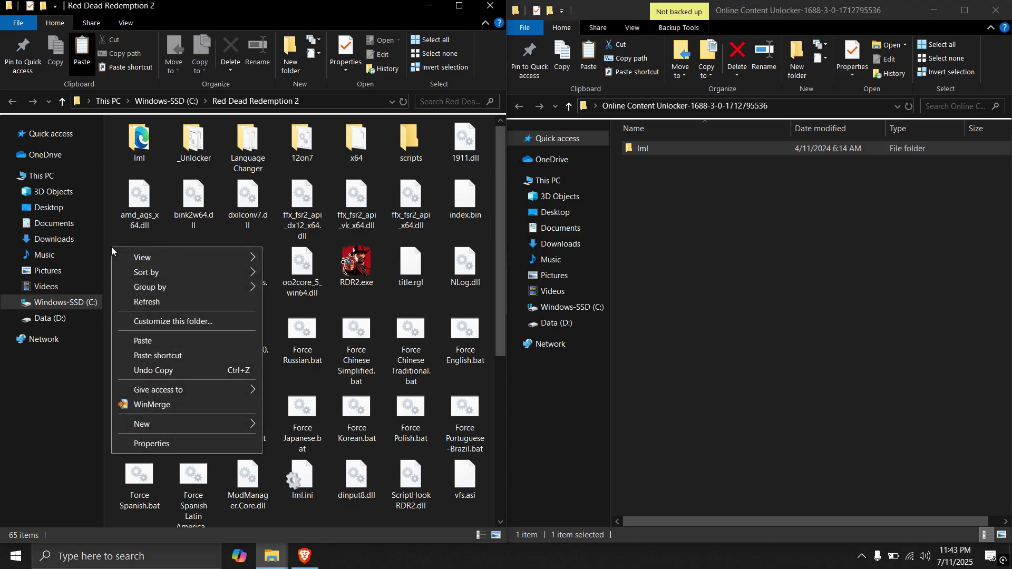
left_click(147, 342)
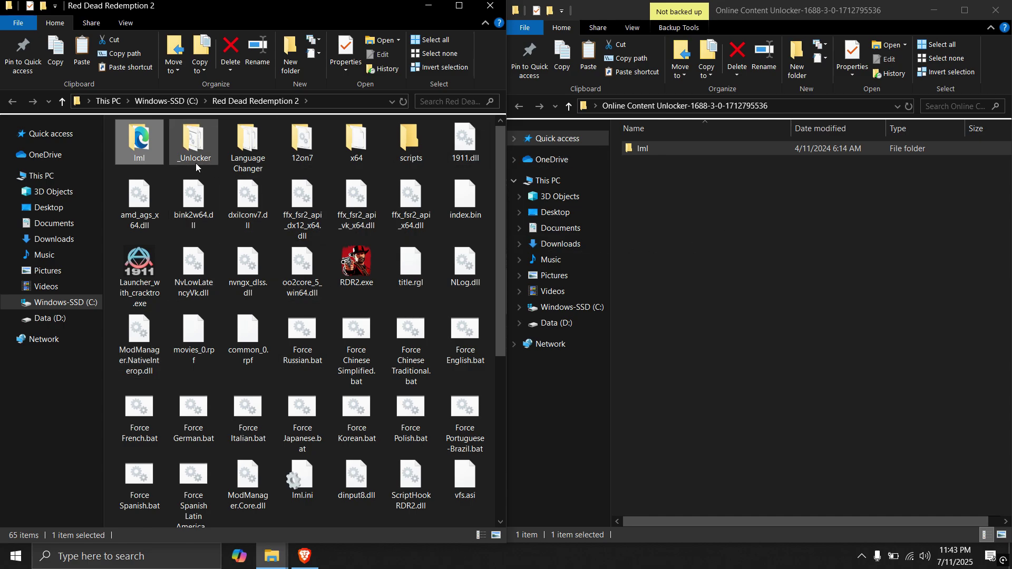
Compare the contents of the mod's lml folder with the game's lml folder, and close the mod folder window.
double_click(655, 151)
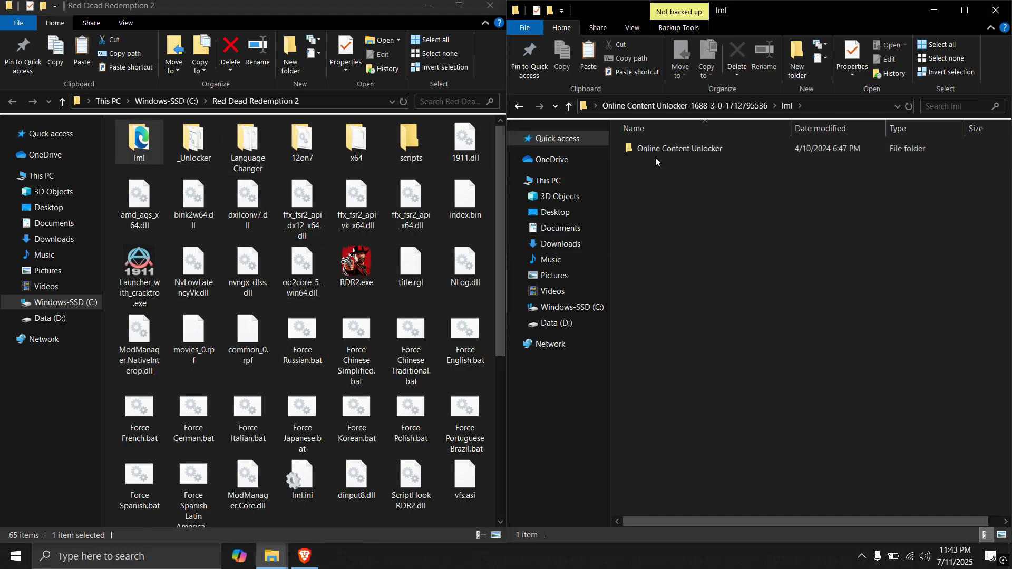
left_click_drag(670, 147, 138, 143)
double_click(138, 143)
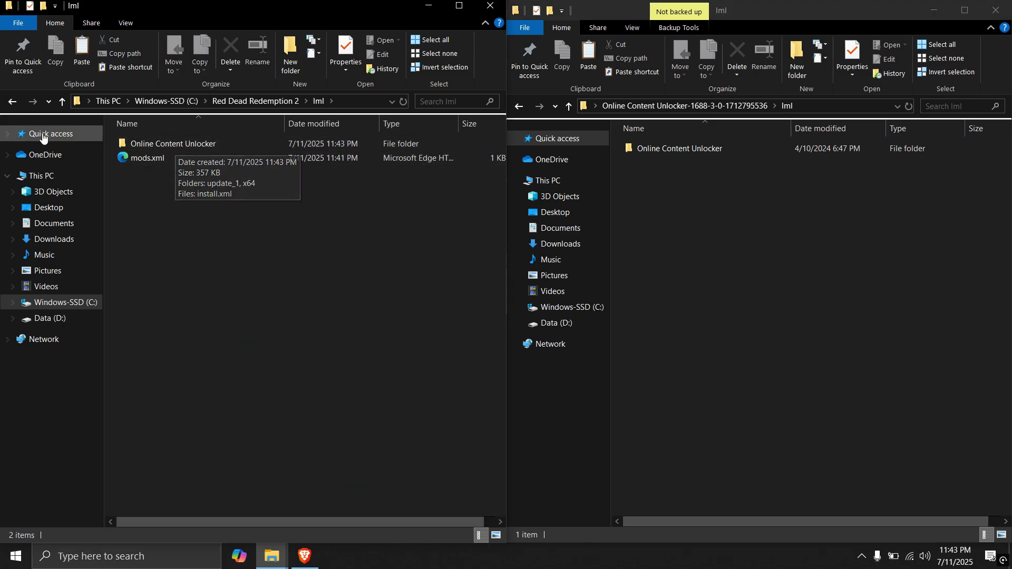
left_click(14, 102)
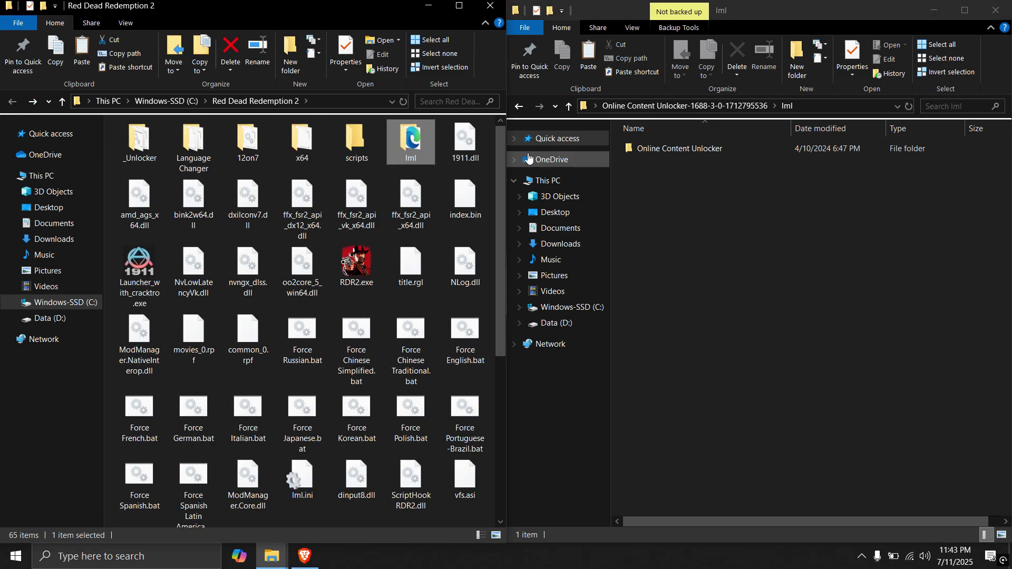
left_click(996, 11)
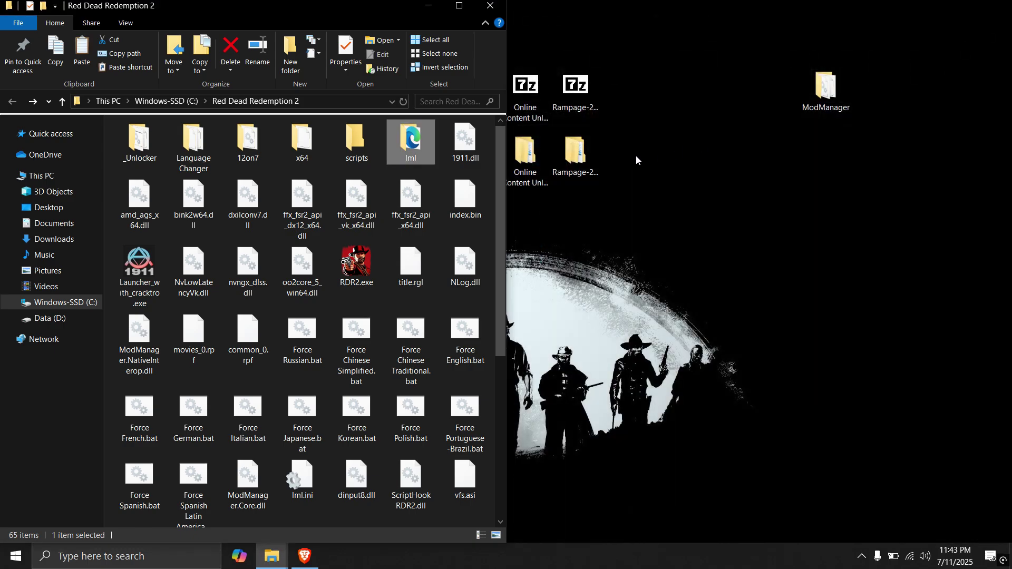
Open the extracted Rampage folder beside the game folder and enter its Rampage_1.0.1491.50 subfolder.
double_click(575, 154)
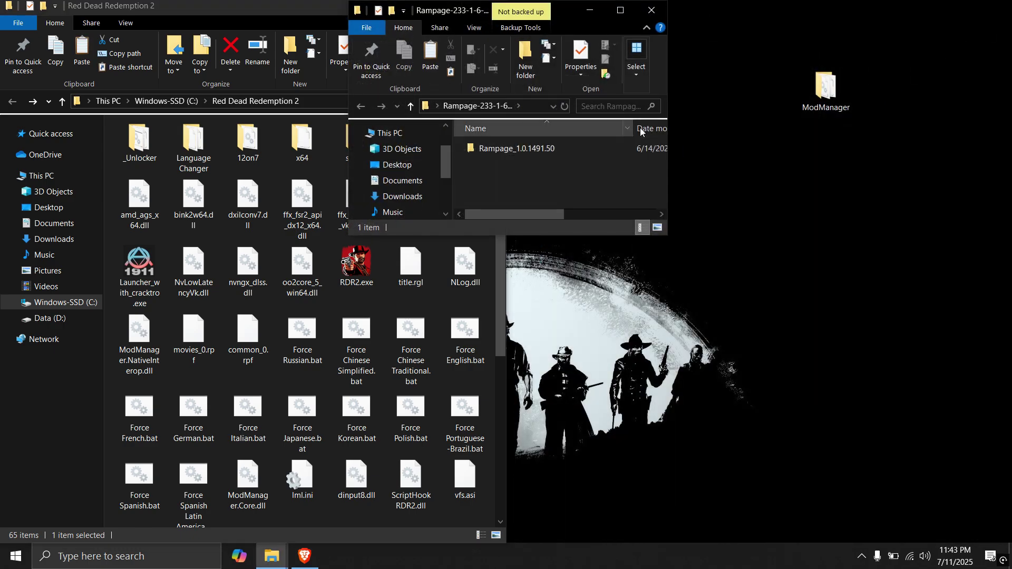
left_click_drag(564, 11, 1010, 142)
left_click(104, 155)
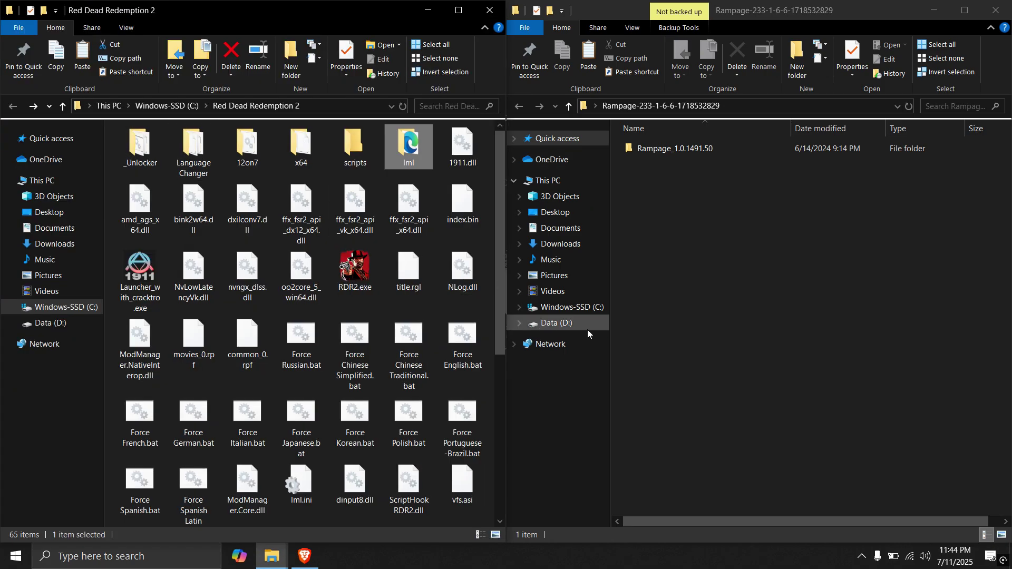
double_click(670, 147)
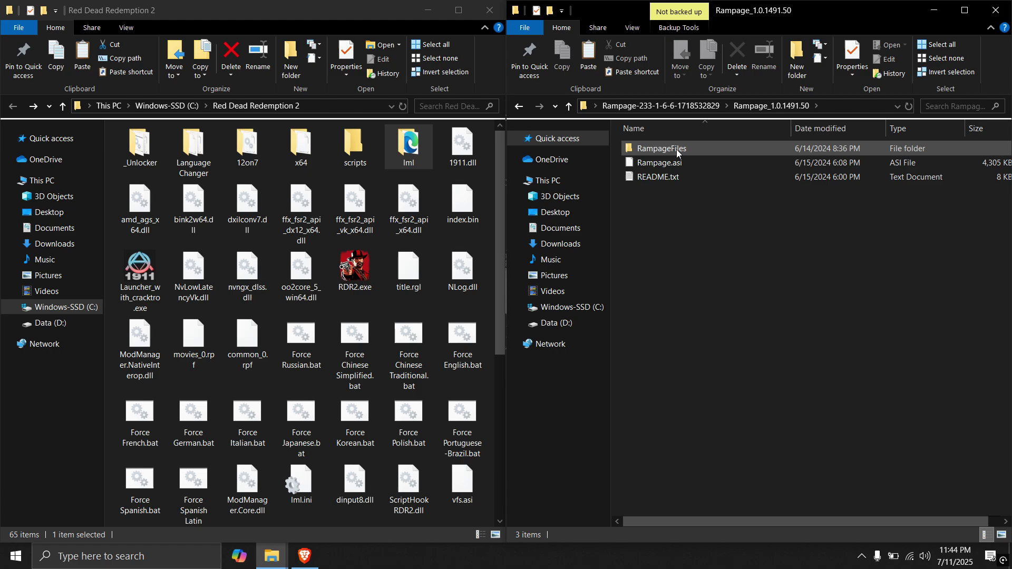
Read through the Rampage README.txt for installation and troubleshooting notes, and close it.
left_click(676, 182)
double_click(676, 182)
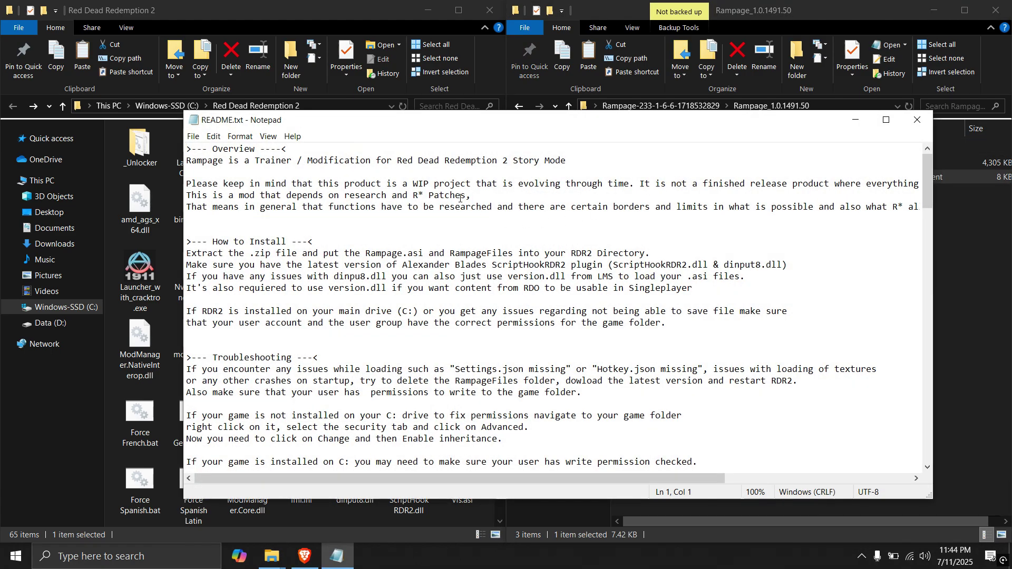
scroll(387, 259, "down", 13)
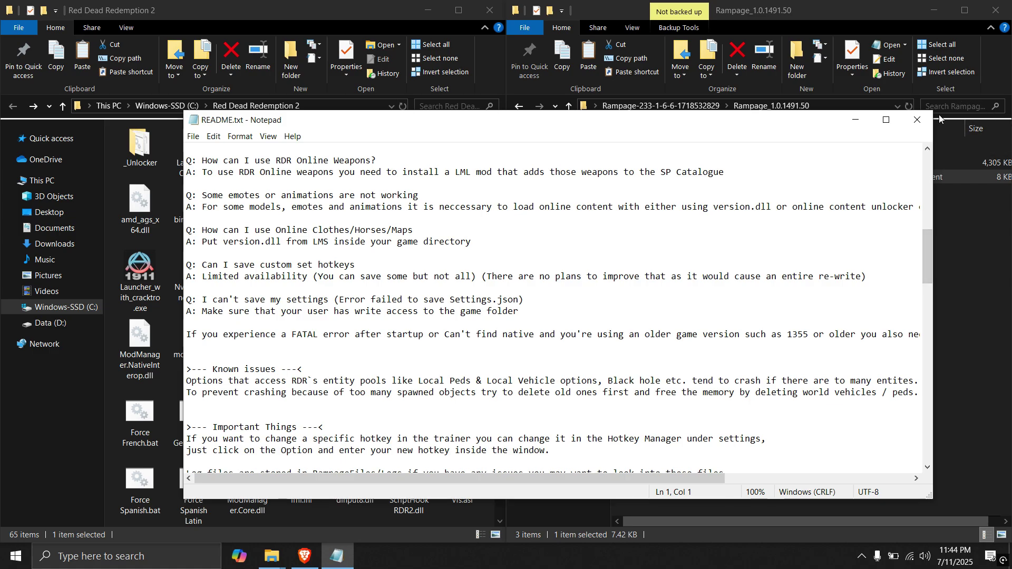
left_click(917, 121)
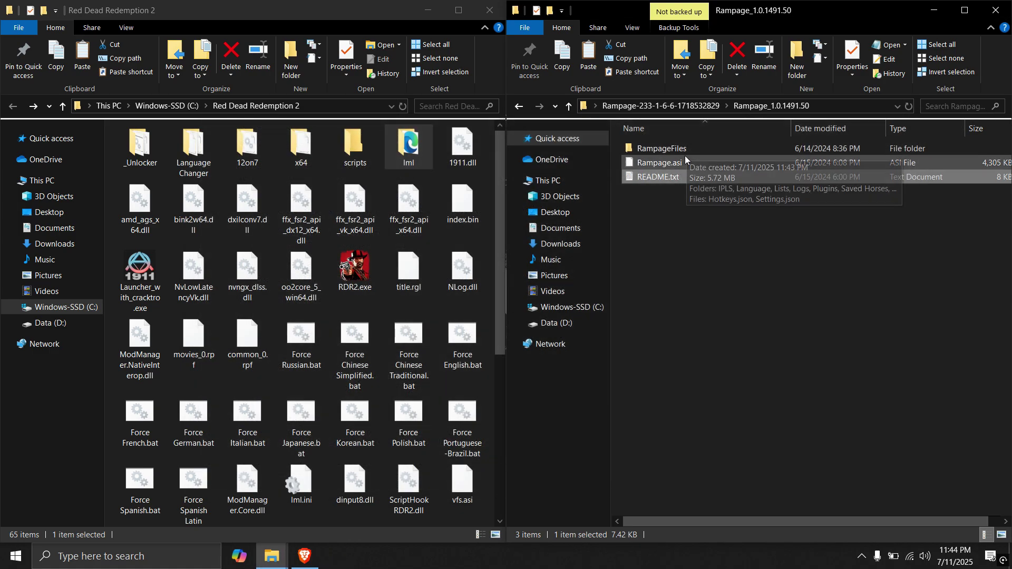
Copy RampageFiles and Rampage.asi into the Red Dead Redemption 2 game folder and close the Rampage folder window.
left_click(685, 157)
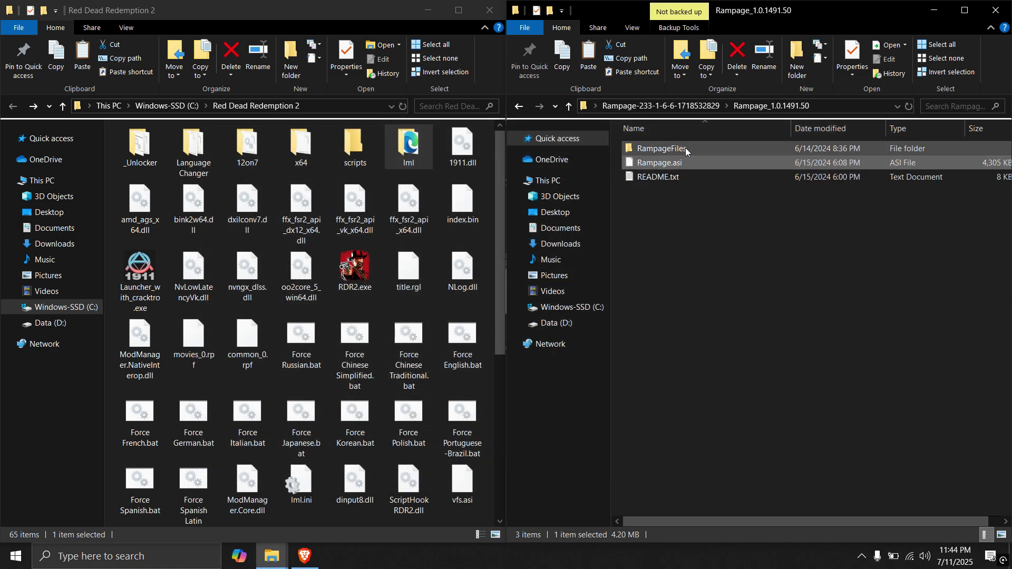
left_click(685, 147, "ctrl")
right_click(685, 147)
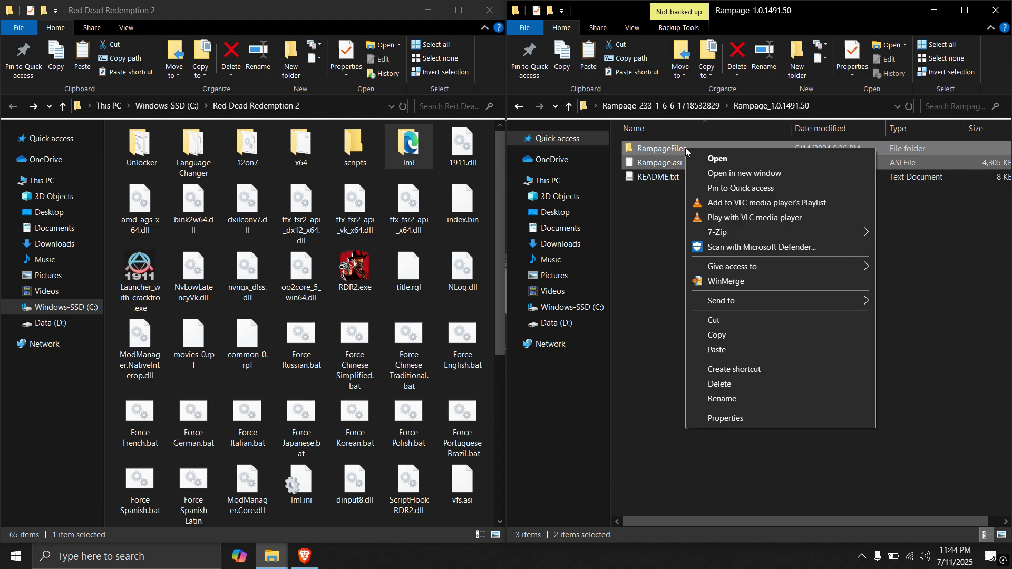
left_click(729, 338)
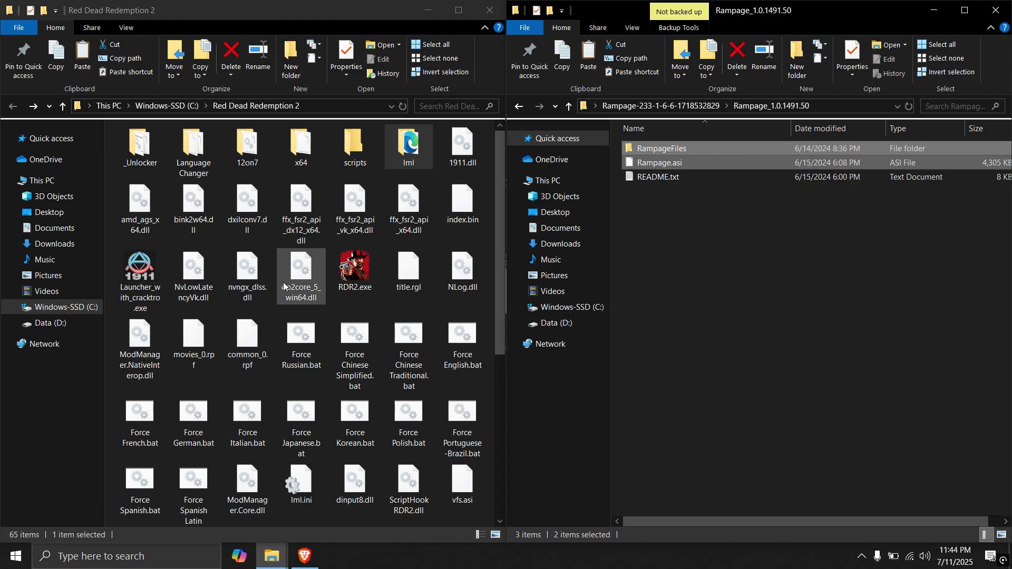
left_click(109, 322)
right_click(109, 322)
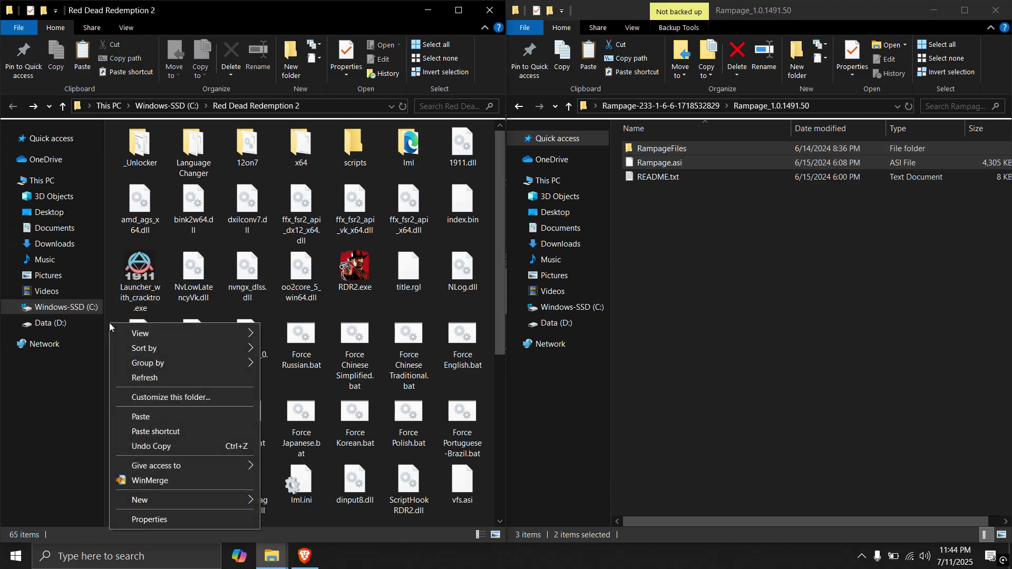
left_click(140, 417)
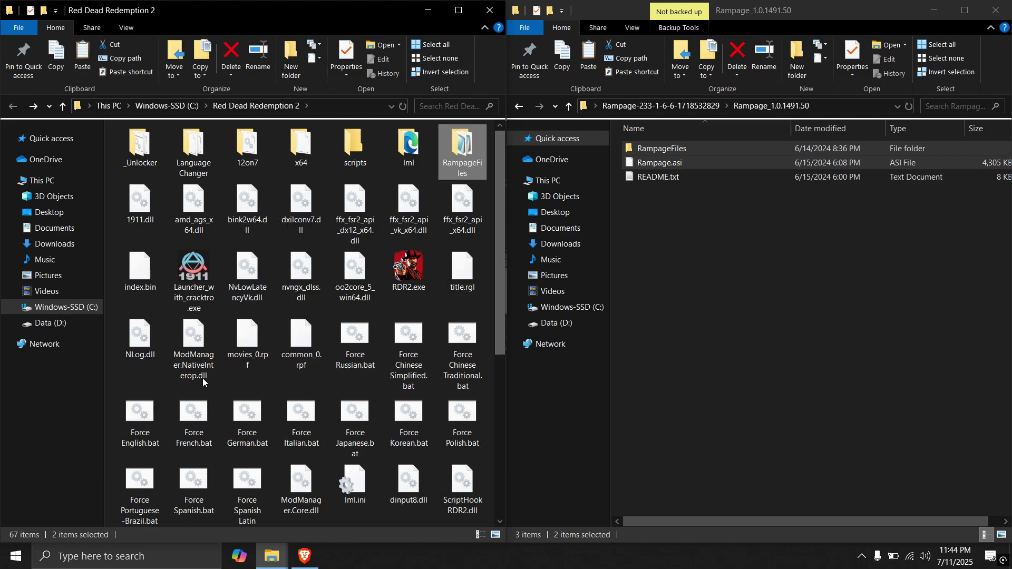
left_click(117, 368)
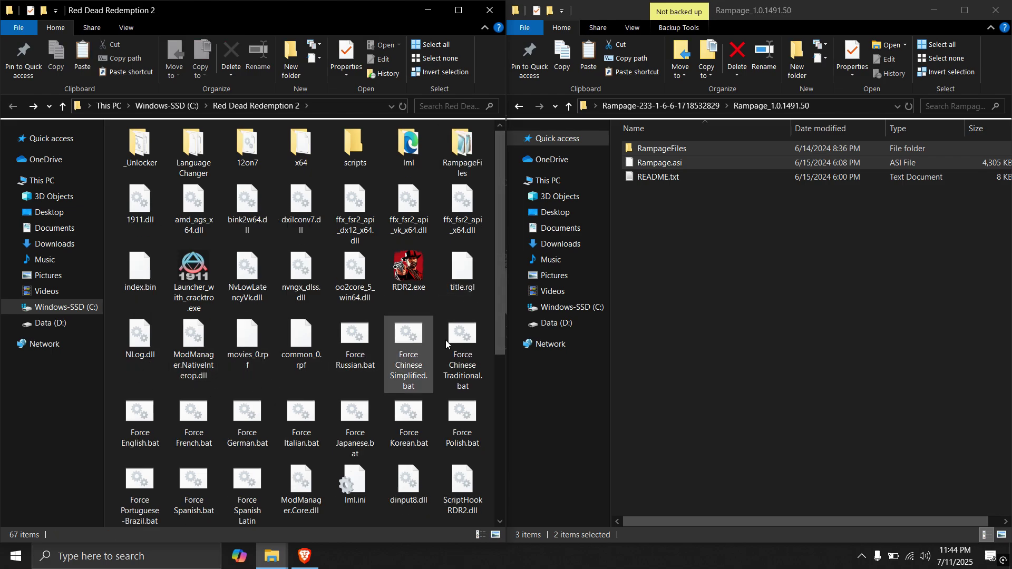
left_click(996, 10)
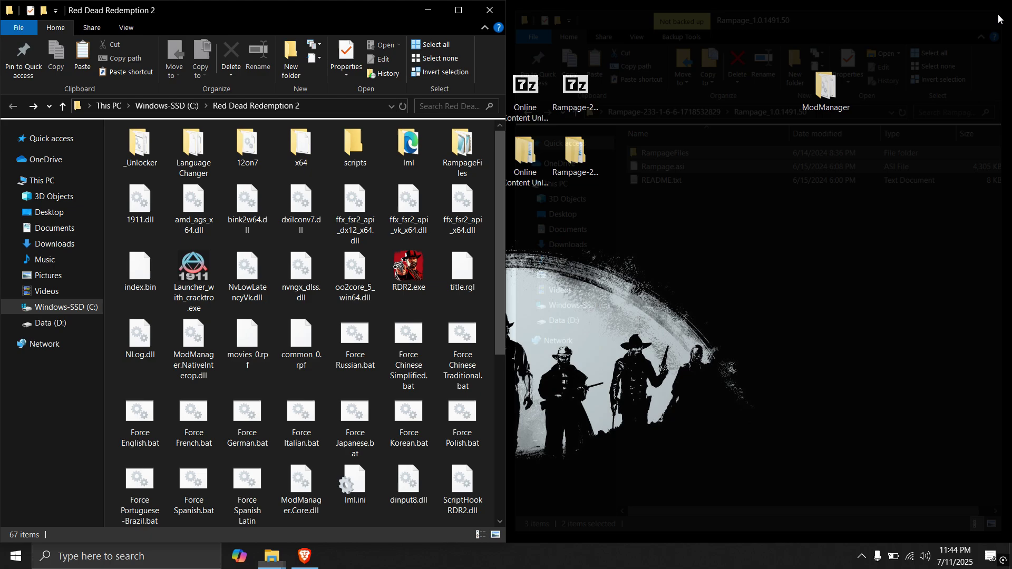
Switch to the Gun Tricks mod page in the Brave browser and show its main files.
key("alt+Tab")
scroll(248, 201, "down", 3)
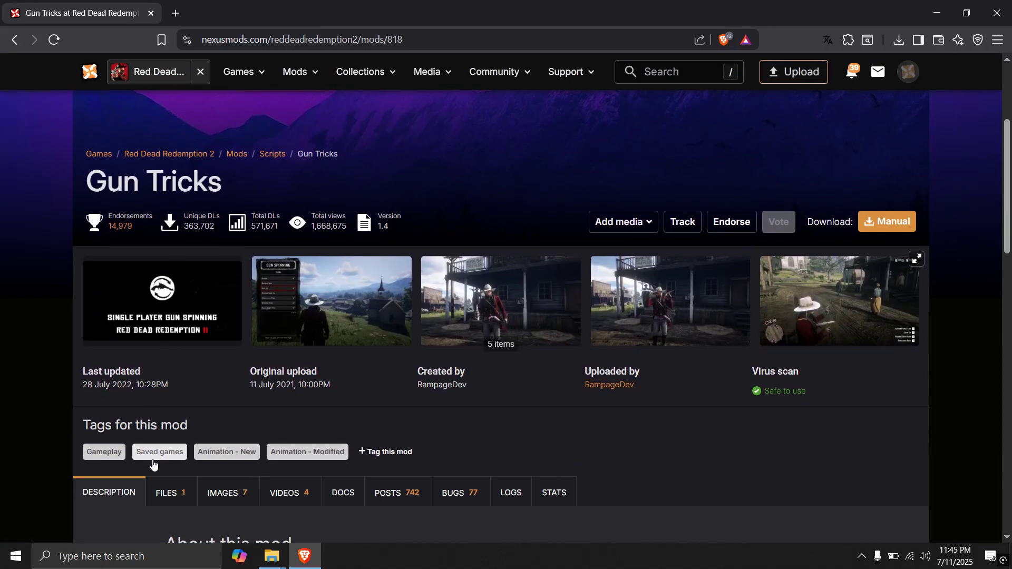
left_click(168, 493)
scroll(370, 362, "down", 3)
scroll(370, 362, "down", 2)
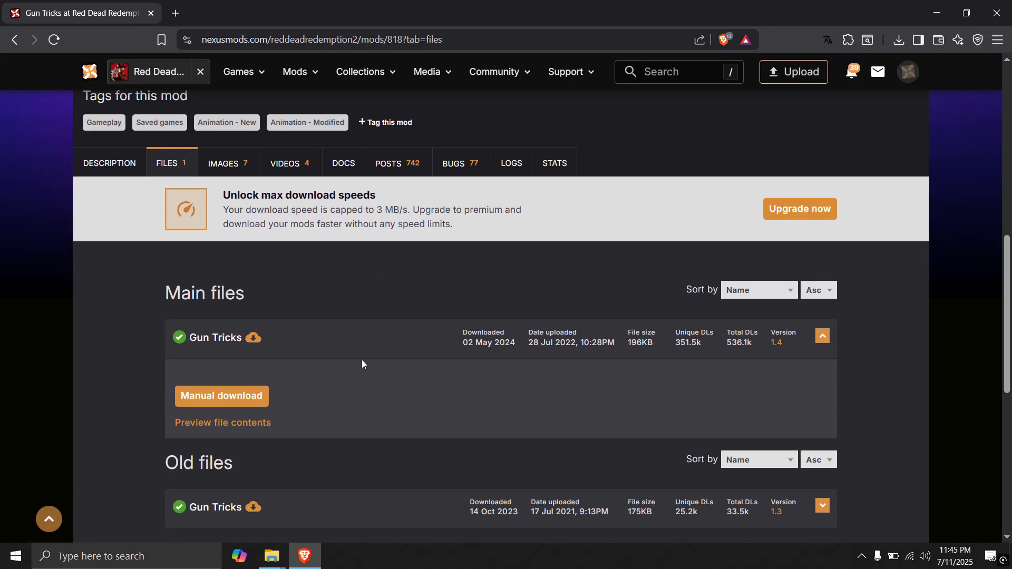
Download the main Gun Tricks file, version 1.4, manually with the slow option and save it to D:\.
left_click(213, 398)
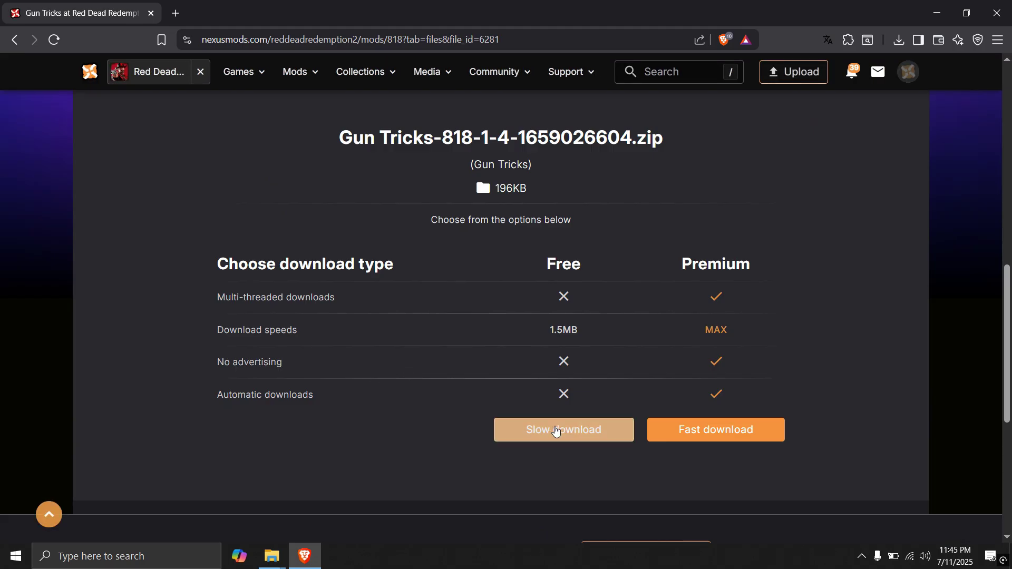
left_click(556, 429)
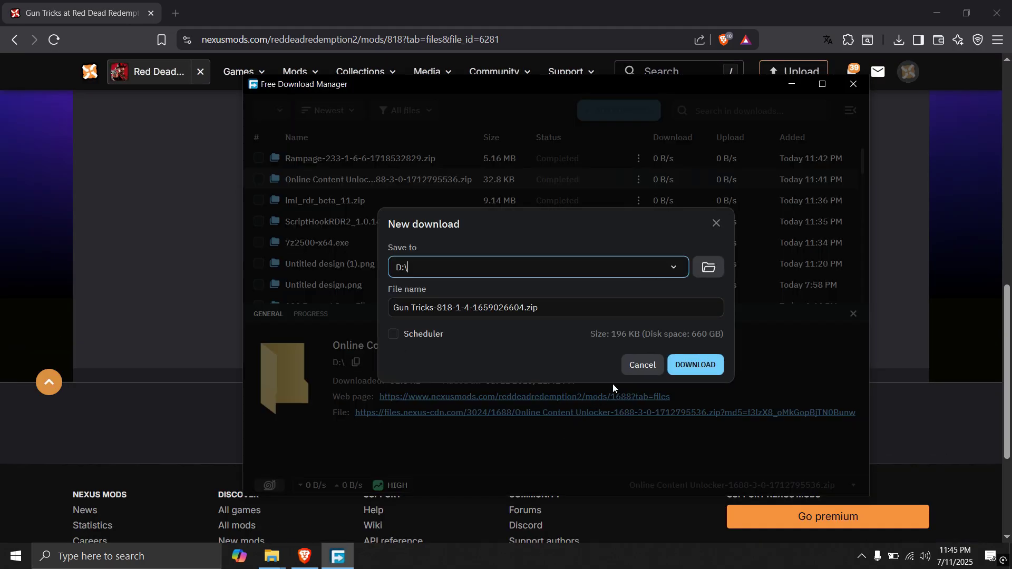
left_click(695, 364)
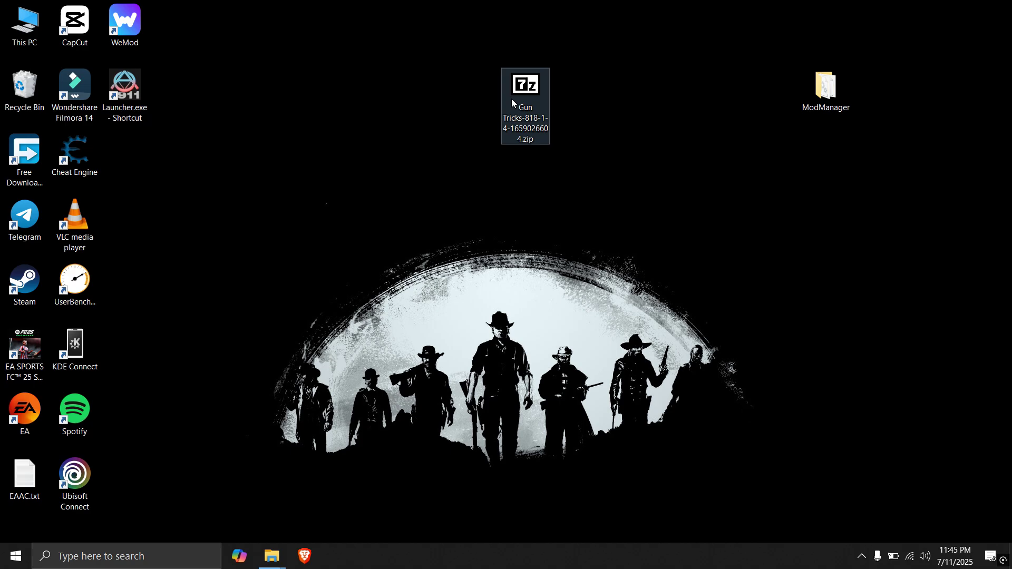
Extract the Gun Tricks archive on the desktop with 7-Zip and place the extracted folder just below the archive.
right_click(512, 99)
mouse_move(580, 122)
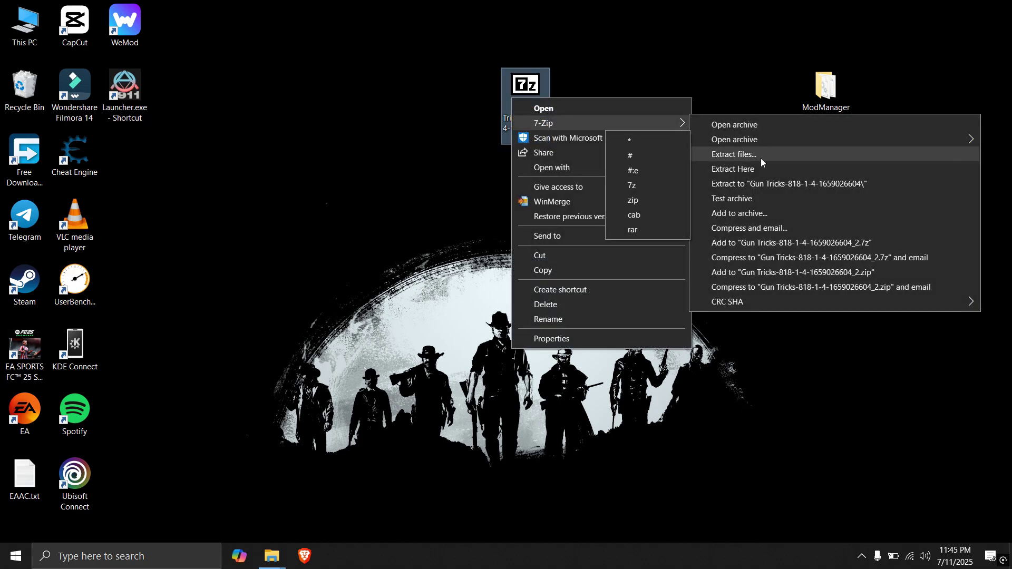
left_click(758, 154)
left_click(469, 358)
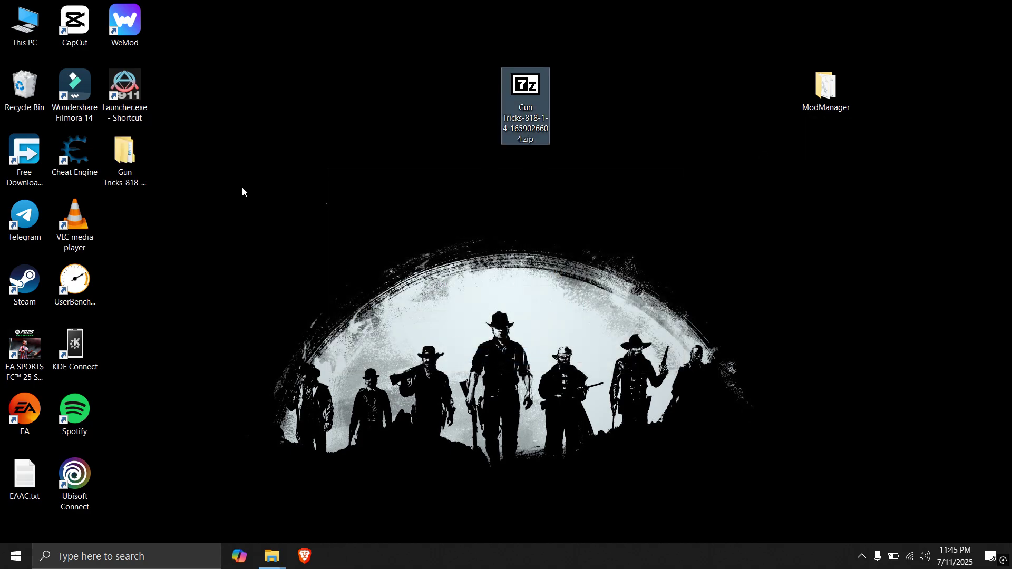
left_click_drag(125, 152, 530, 168)
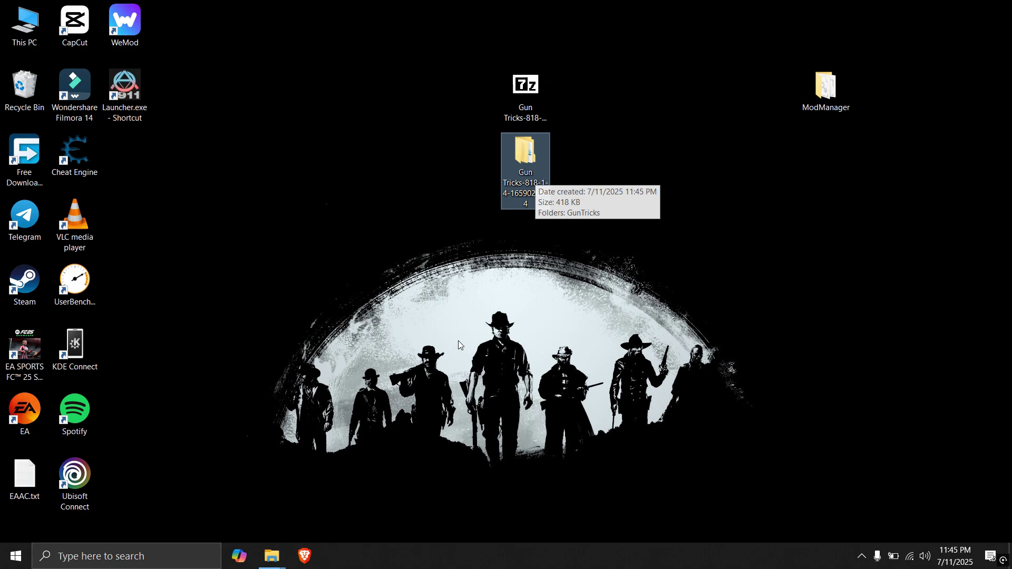
Open the Red Dead Redemption 2 game folder and the extracted Gun Tricks folder side by side.
left_click(272, 554)
left_click(251, 499)
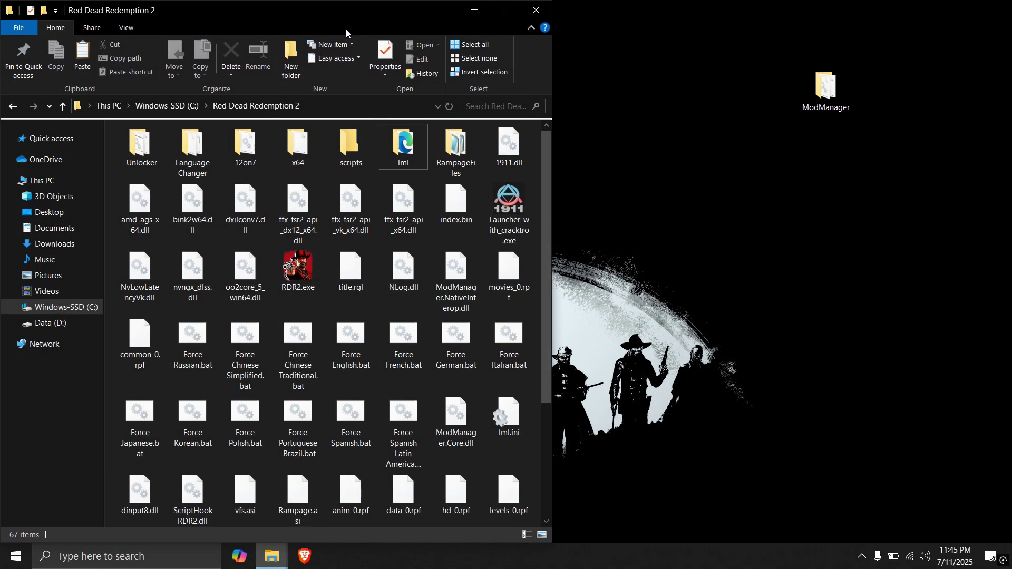
left_click_drag(356, 14, 343, 26)
left_click(523, 159)
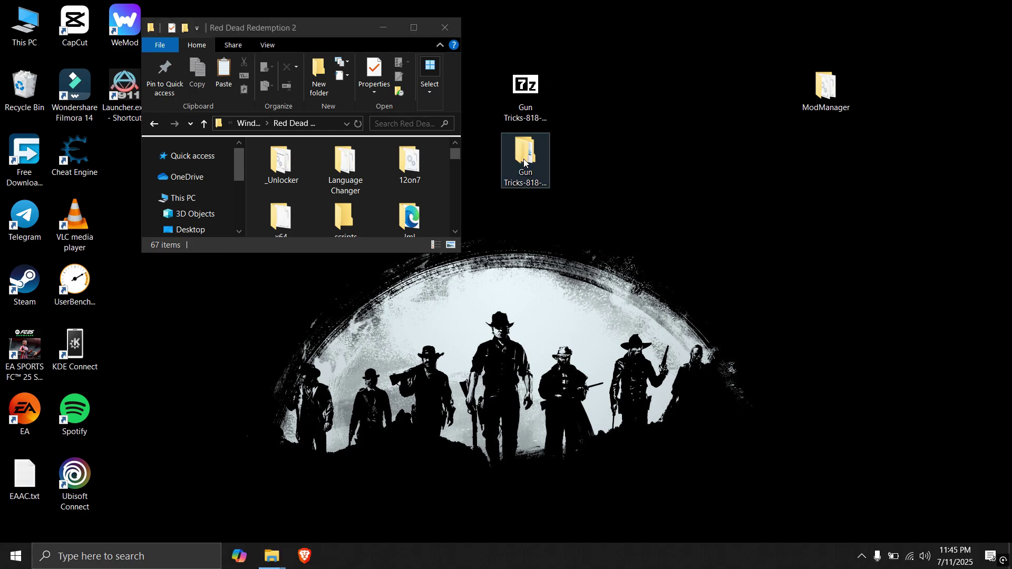
double_click(524, 159)
left_click_drag(368, 42, 1011, 231)
left_click(206, 277)
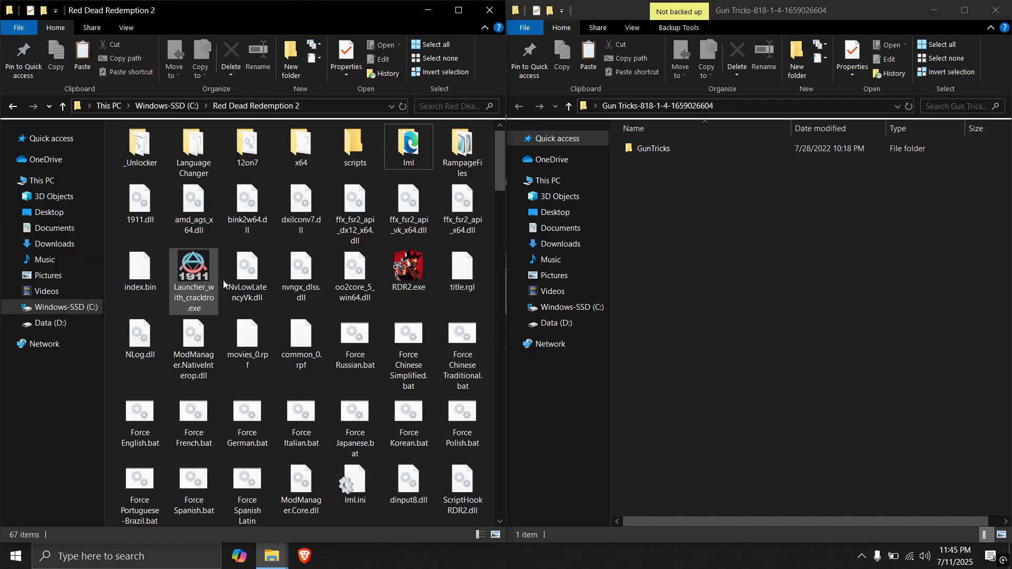
Open the GunTricks folder, read README.txt for installation, requirements and controls, and close it.
double_click(643, 151)
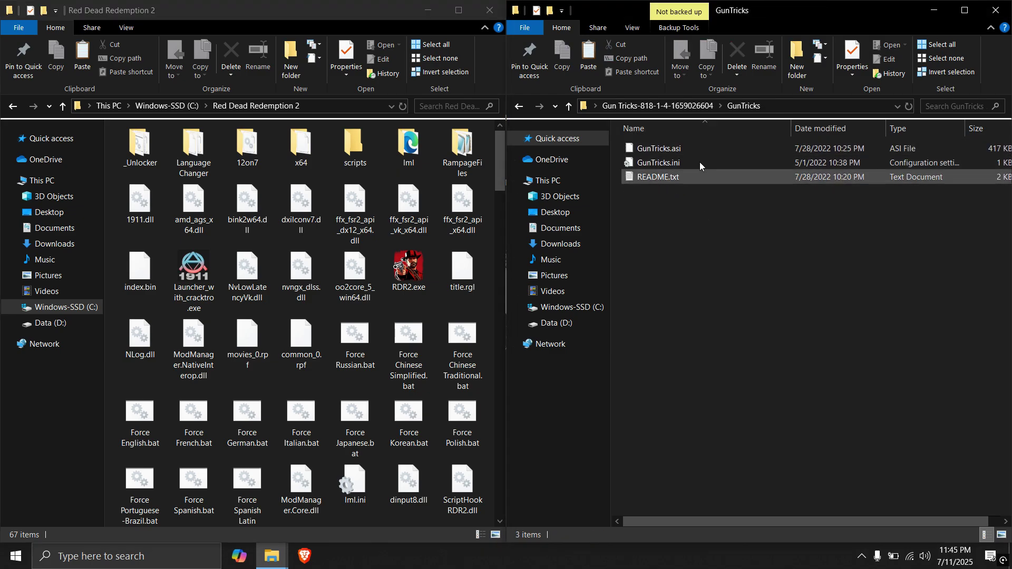
double_click(658, 177)
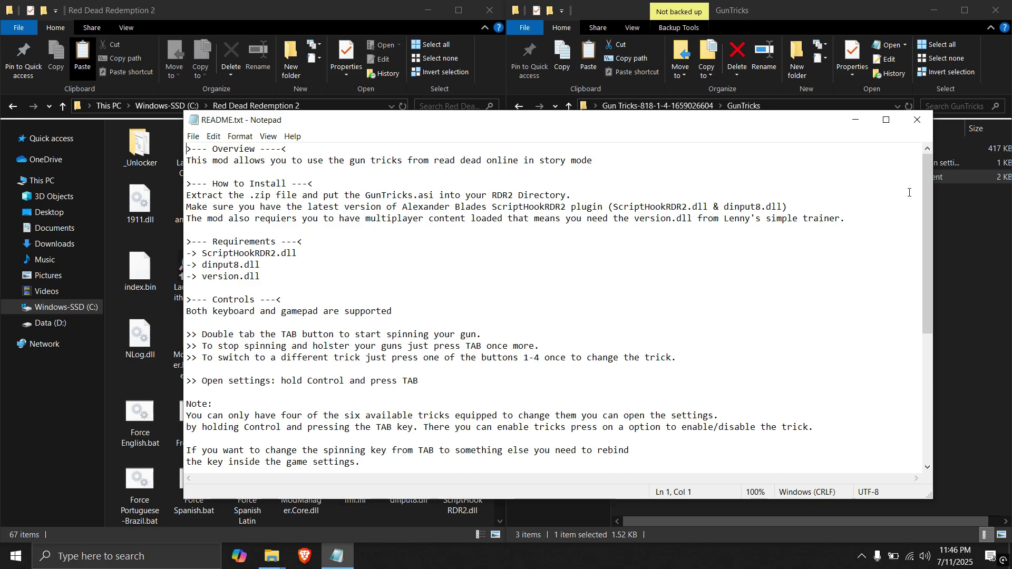
left_click(916, 121)
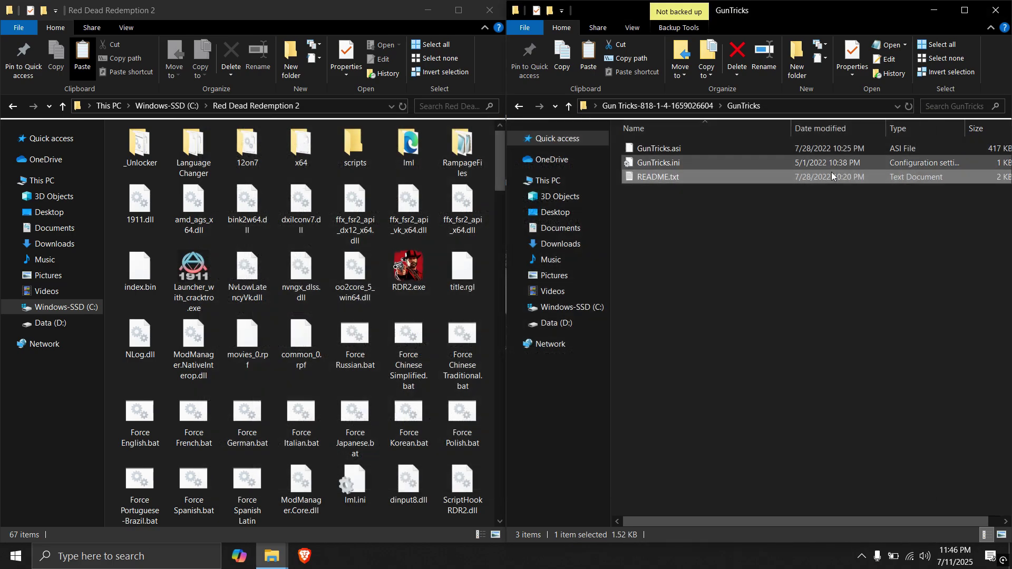
Copy GunTricks.asi and GunTricks.ini into the Red Dead Redemption 2 game folder.
left_click(678, 150, "ctrl")
right_click(678, 150)
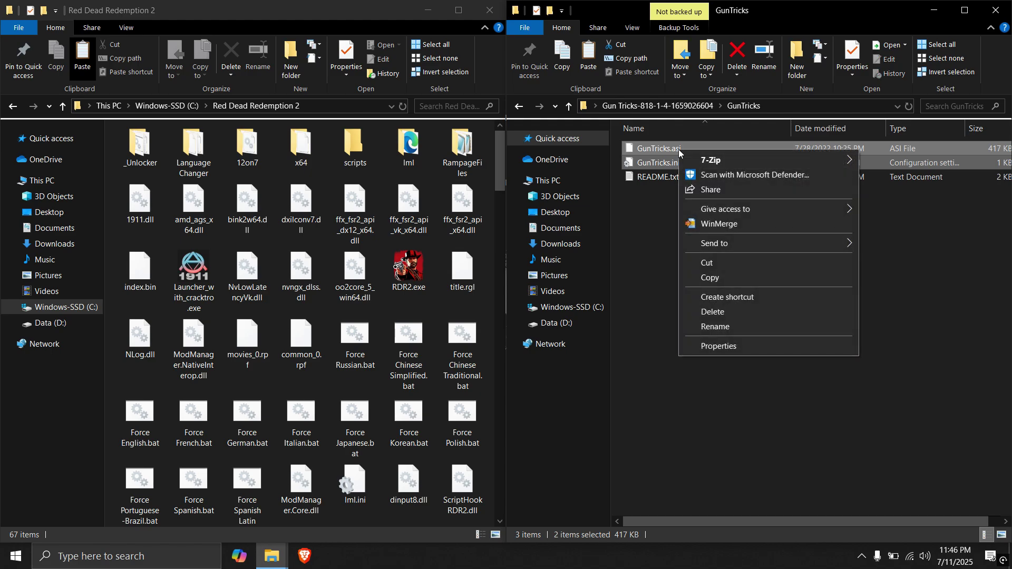
left_click(710, 277)
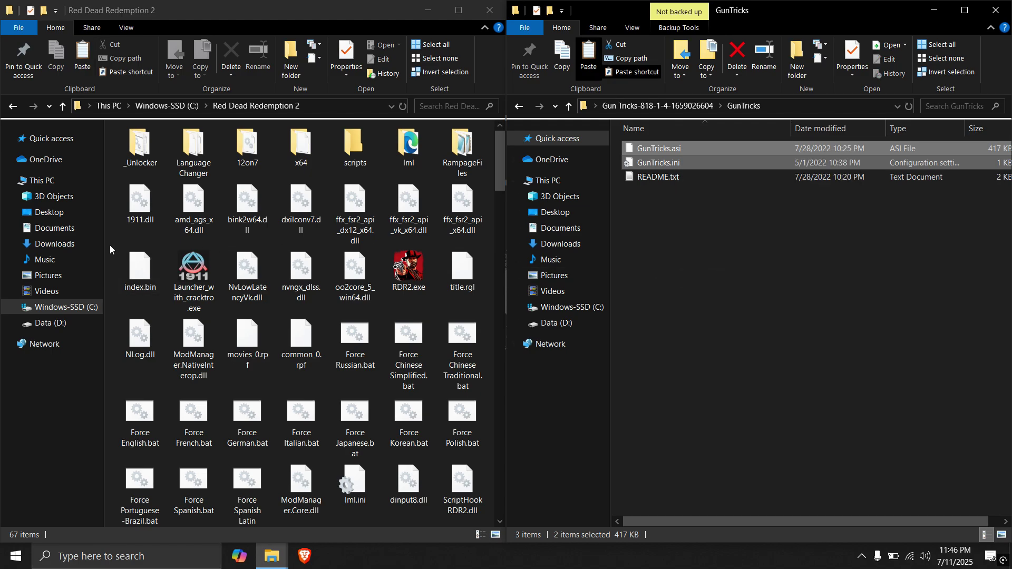
right_click(109, 245)
left_click(150, 338)
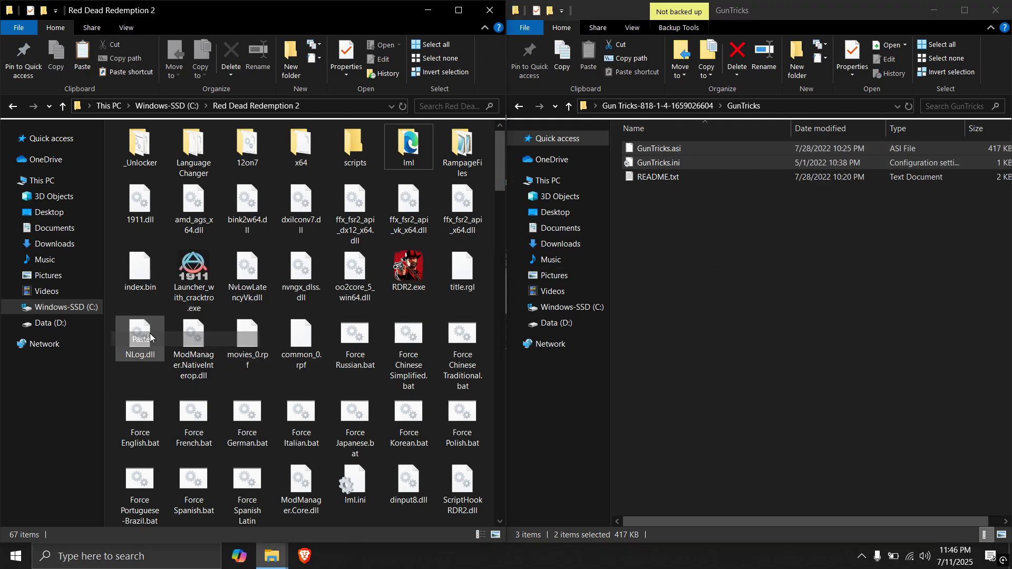
scroll(330, 334, "up", 1)
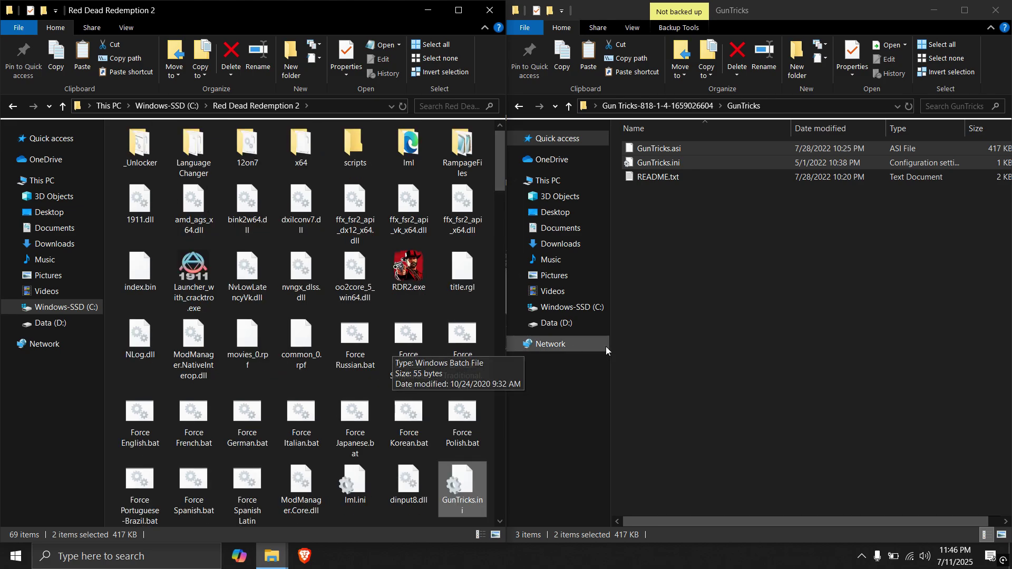
left_click(770, 327)
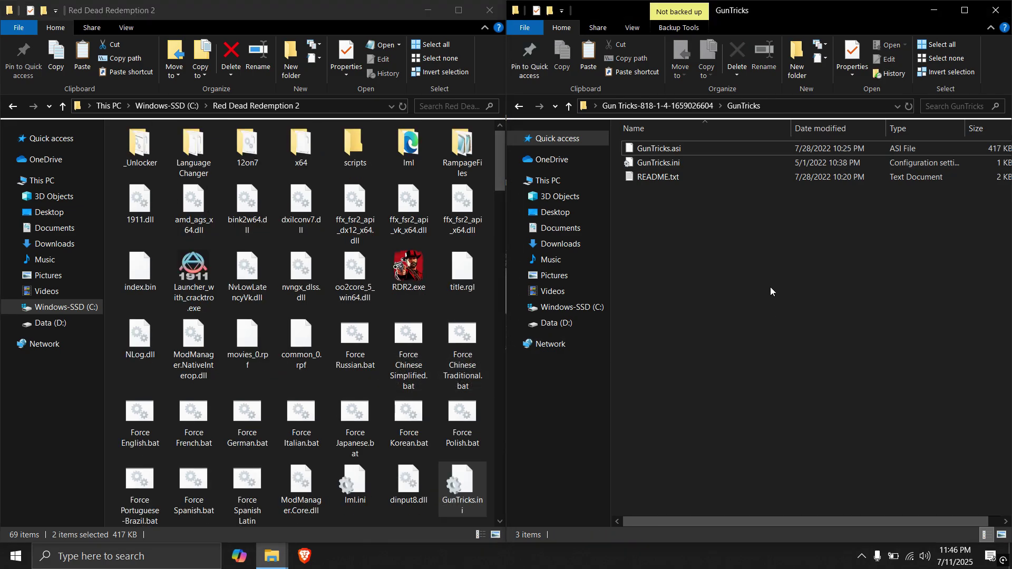
Return to the desktop, move the ModManager folder nearer the centre, open it maximized and launch ModManager.UI.exe.
key("super+d")
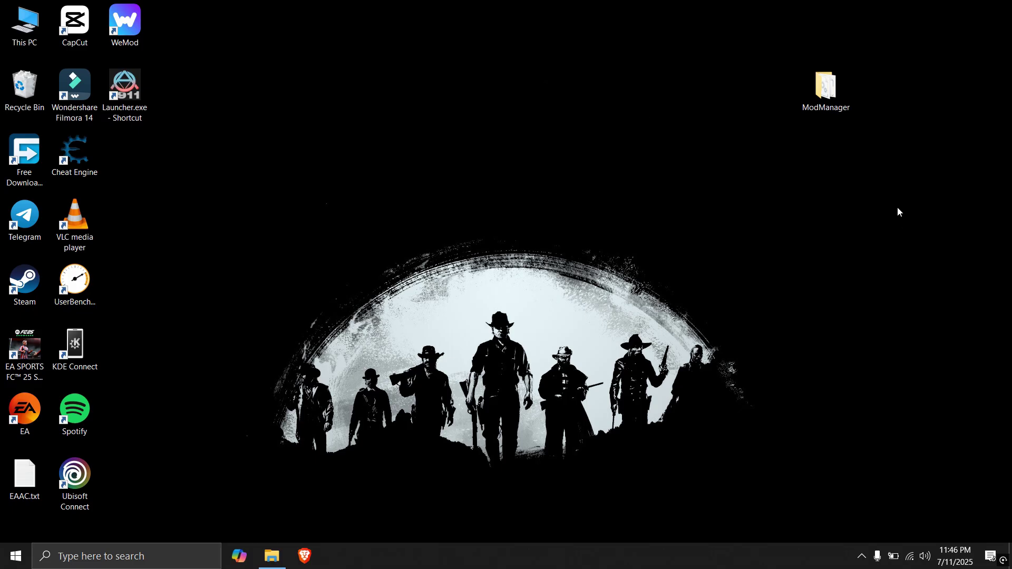
left_click_drag(808, 87, 620, 169)
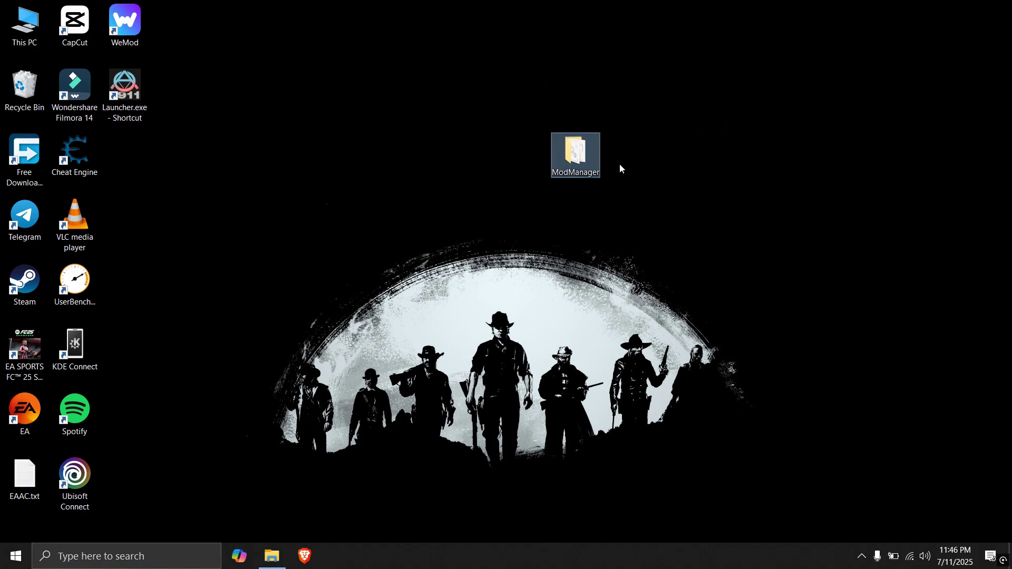
double_click(577, 163)
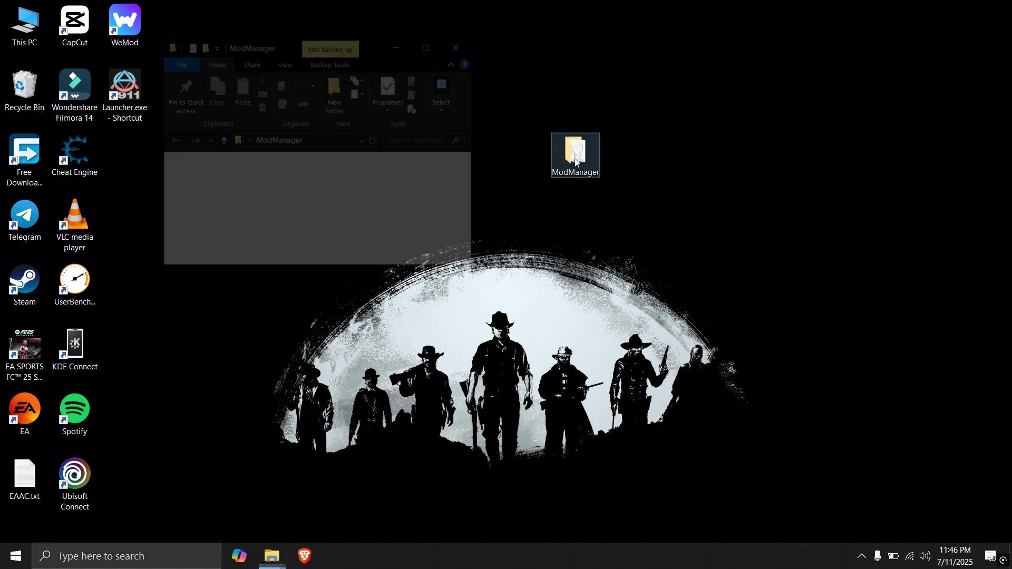
left_click(430, 46)
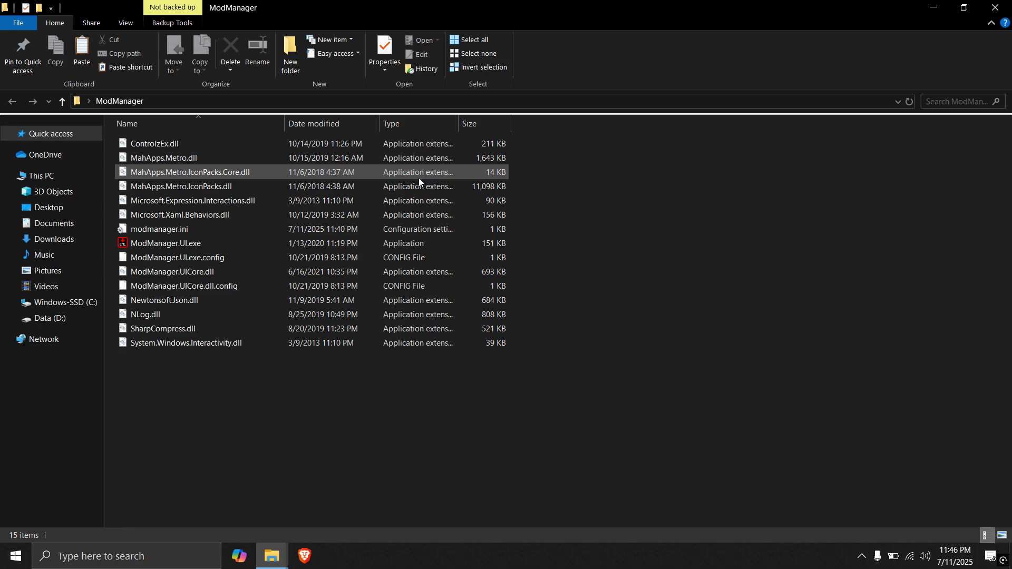
left_click(156, 244)
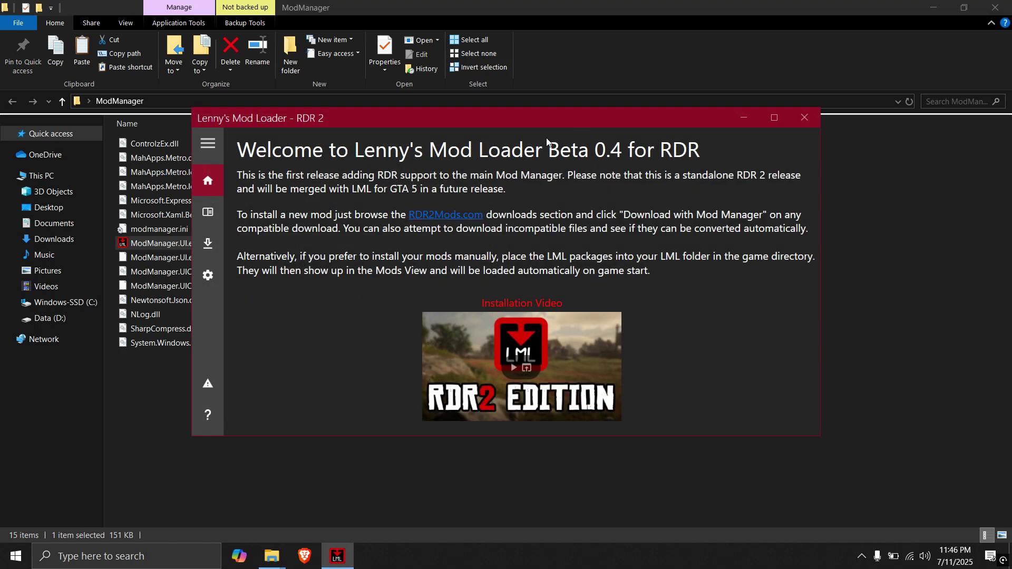
Refresh the installed mods list in Lenny's Mod Loader and view its game status page.
left_click(215, 213)
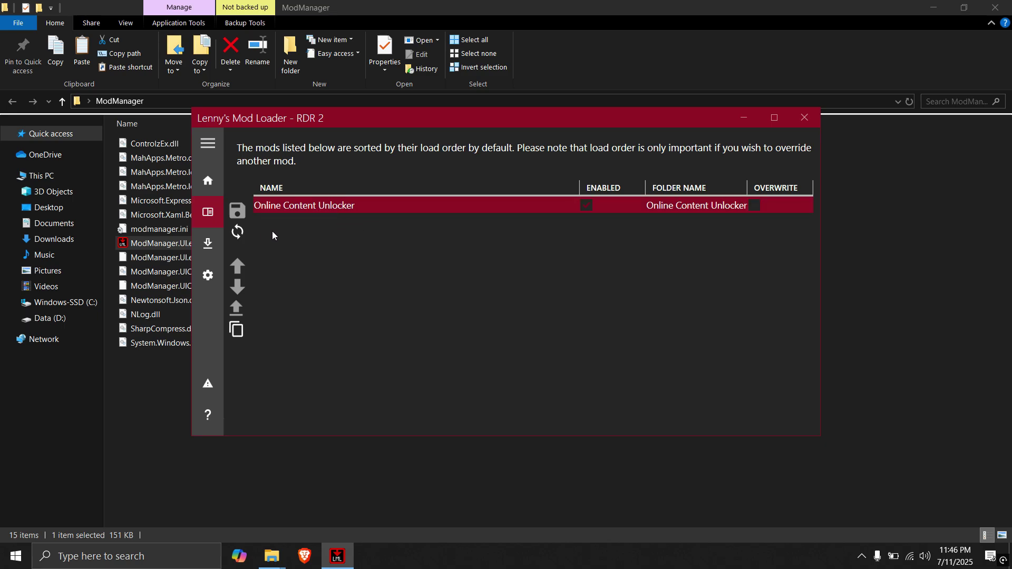
left_click(235, 233)
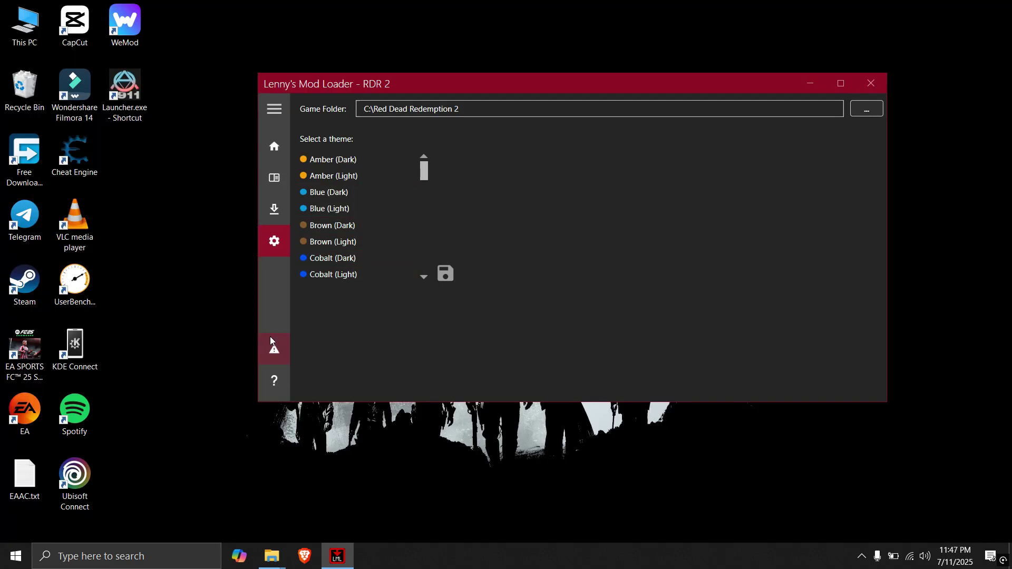
left_click(267, 358)
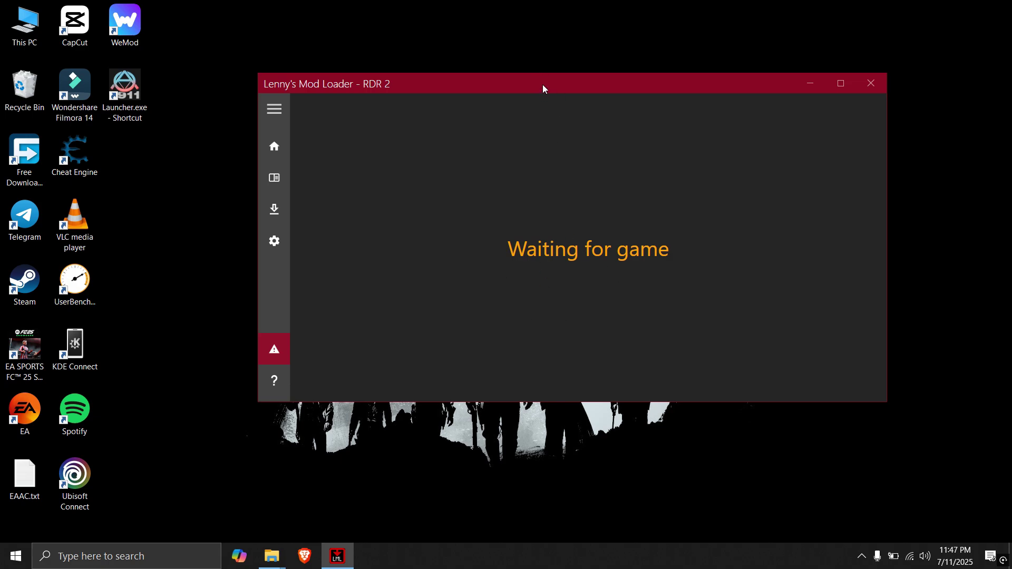
Launch Red Dead Redemption 2 from the desktop launcher shortcut, continue past Rampage's welcome info and accept its Terms of Service.
double_click(124, 88)
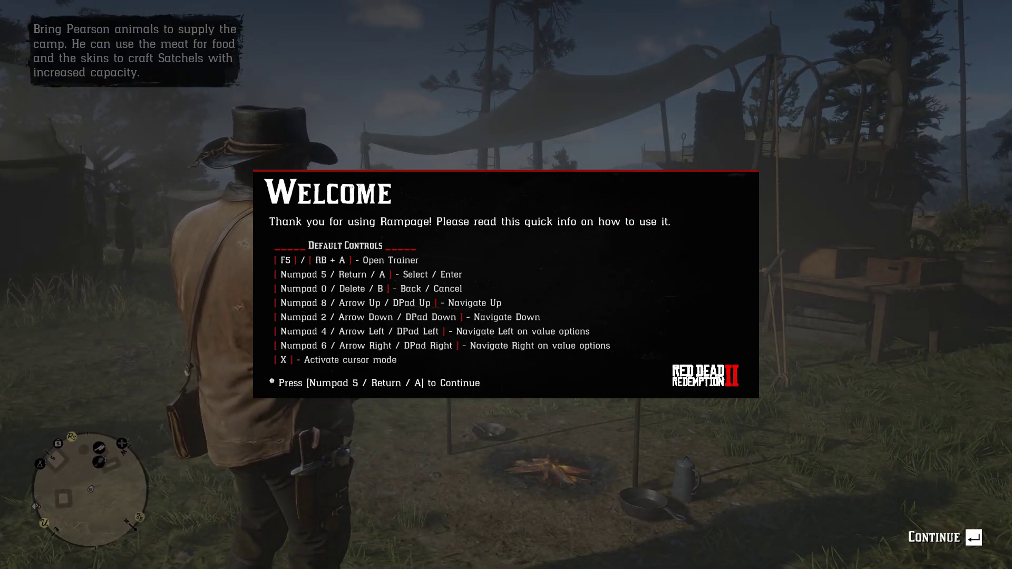
key("Return")
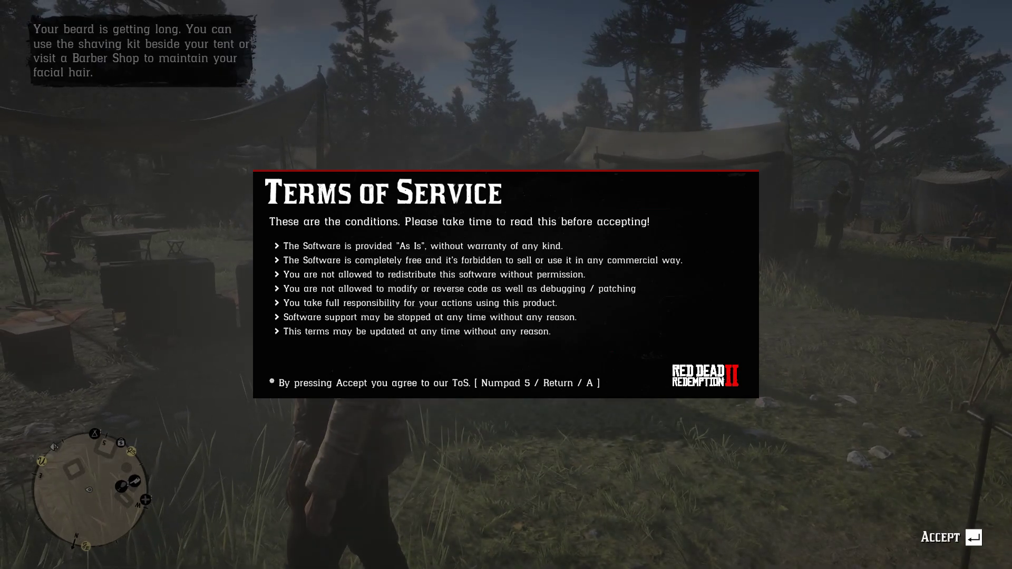
key("Return")
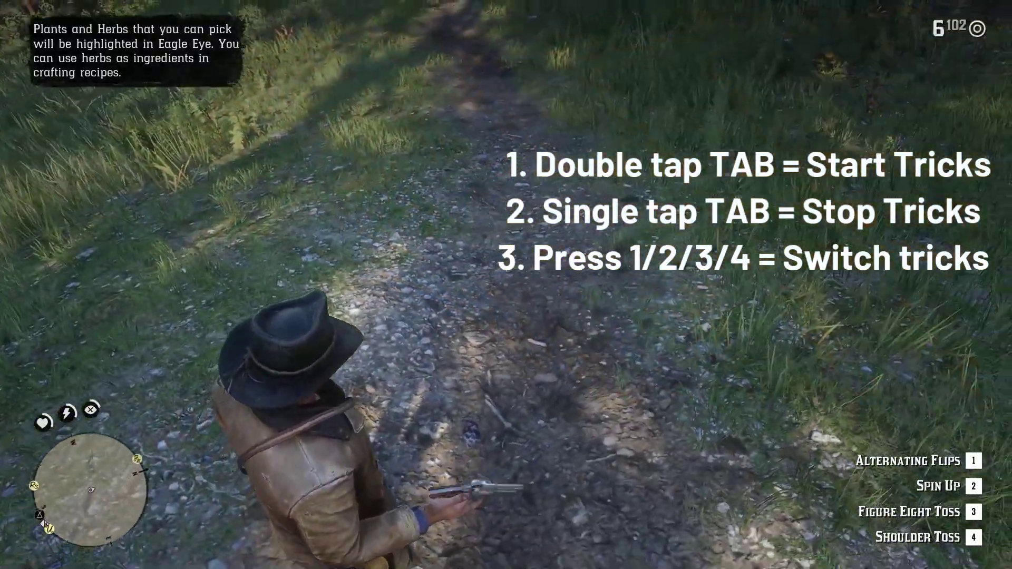
Try out the gun spinning in the game with the tricks Alternating Flips, Spin Up, Figure Eight Toss and Shoulder Toss.
key("Tab")
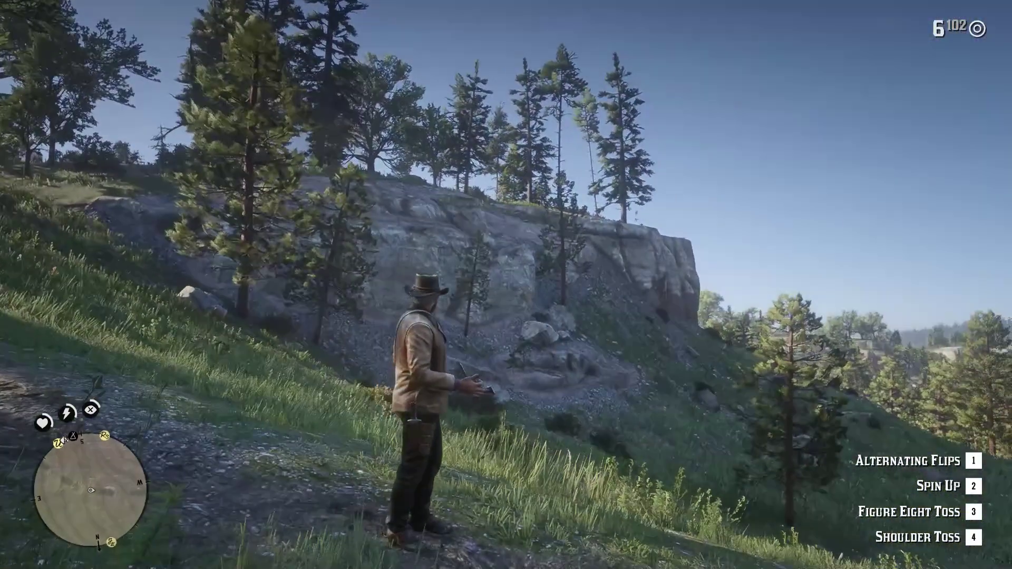
key("1")
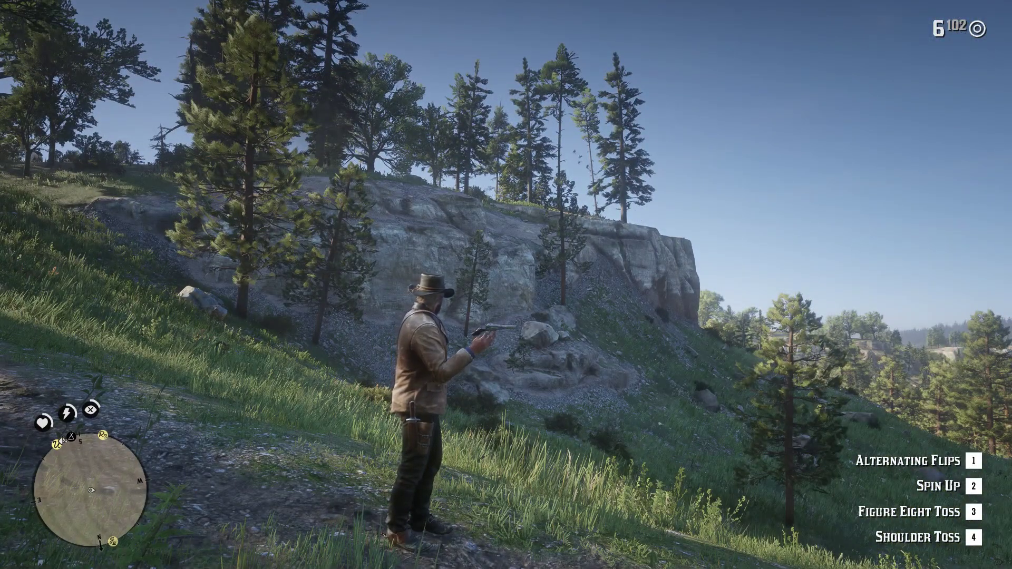
key("2")
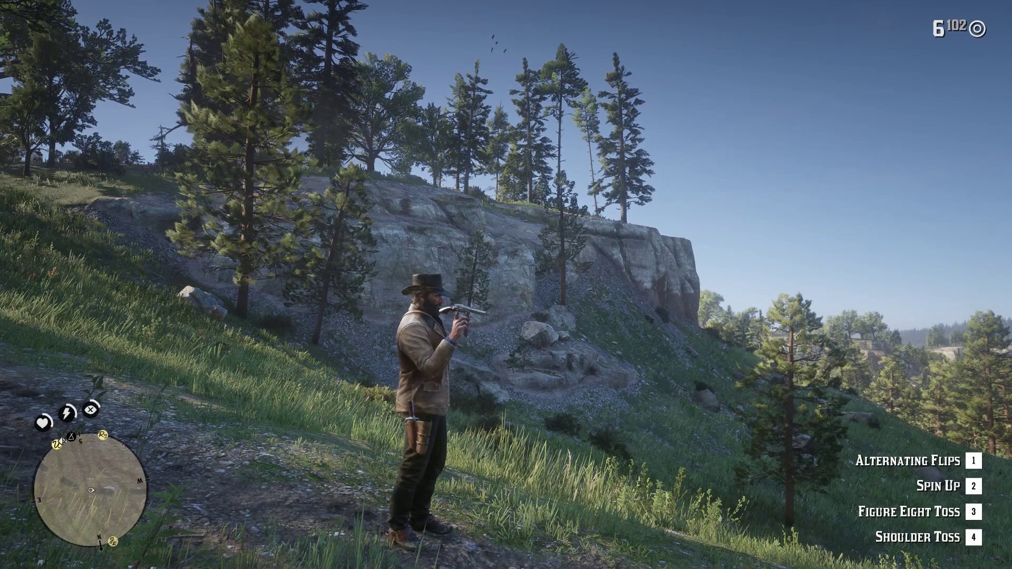
key("3")
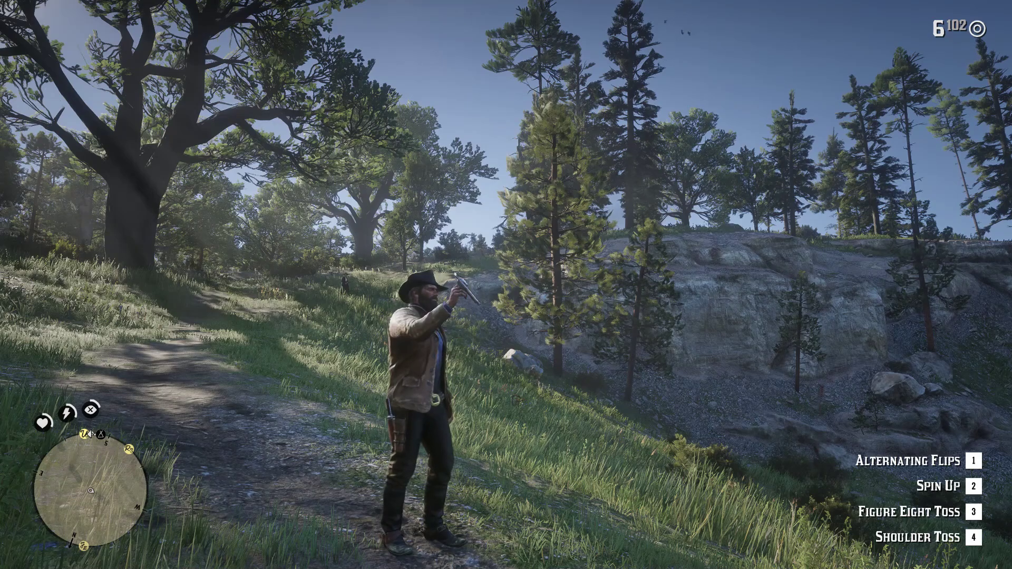
key("4")
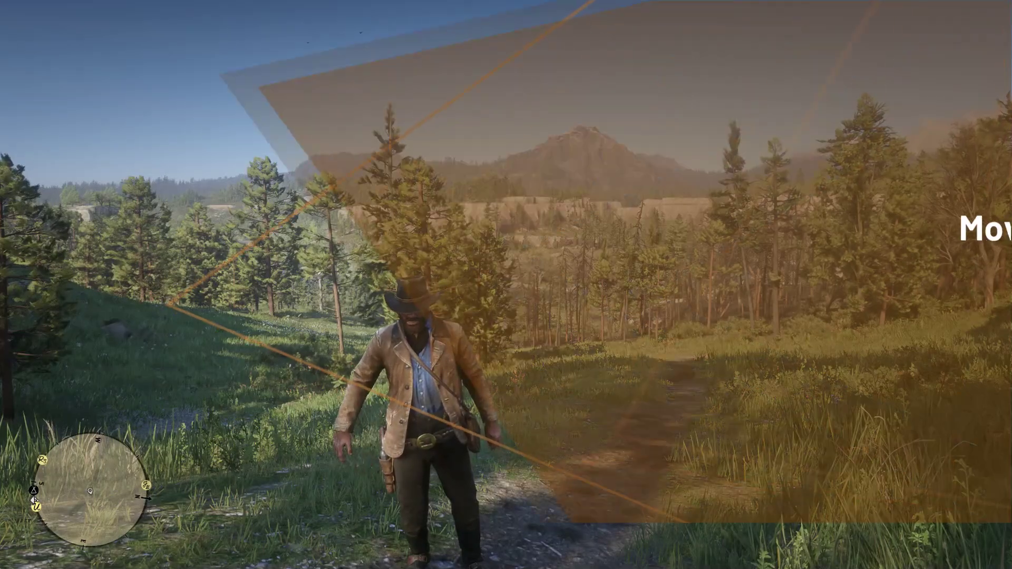
Open the Rampage trainer and browse through its Home categories.
key("F5")
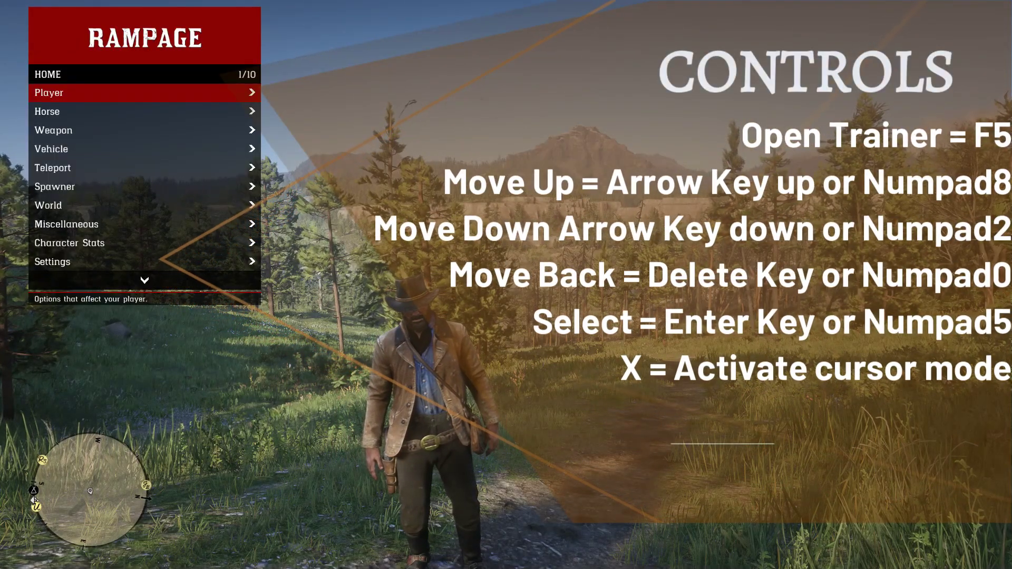
key("Down")
key("Down")
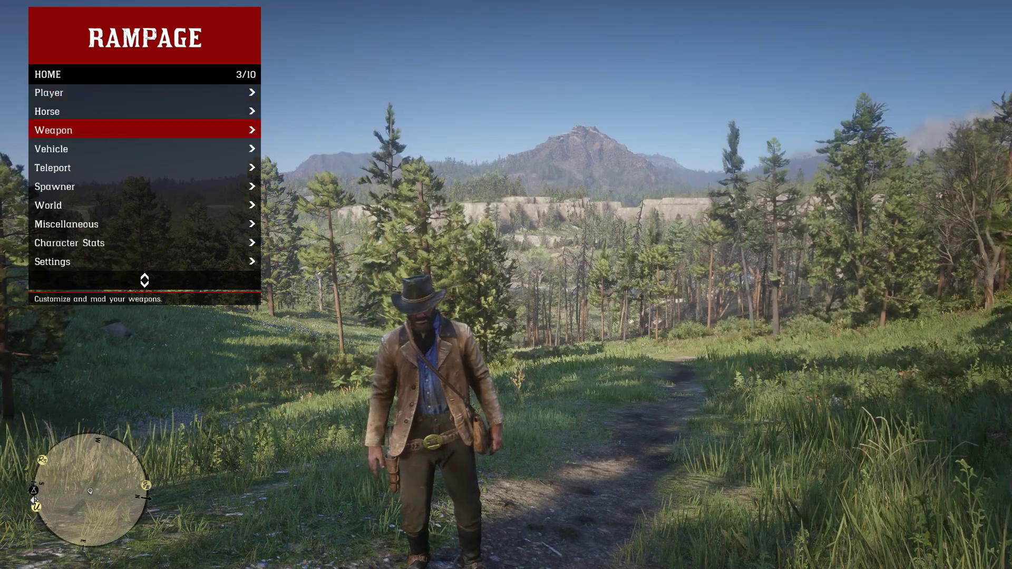
key("Down")
key("Down")
key("Down")
key("Down")
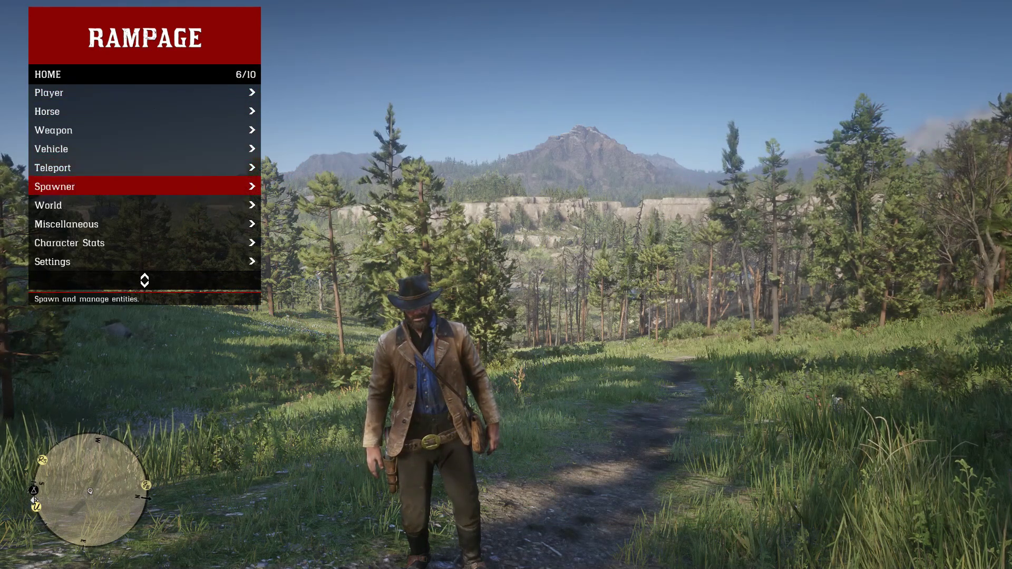
key("Up")
key("Up")
key("Up")
key("Up")
key("Up")
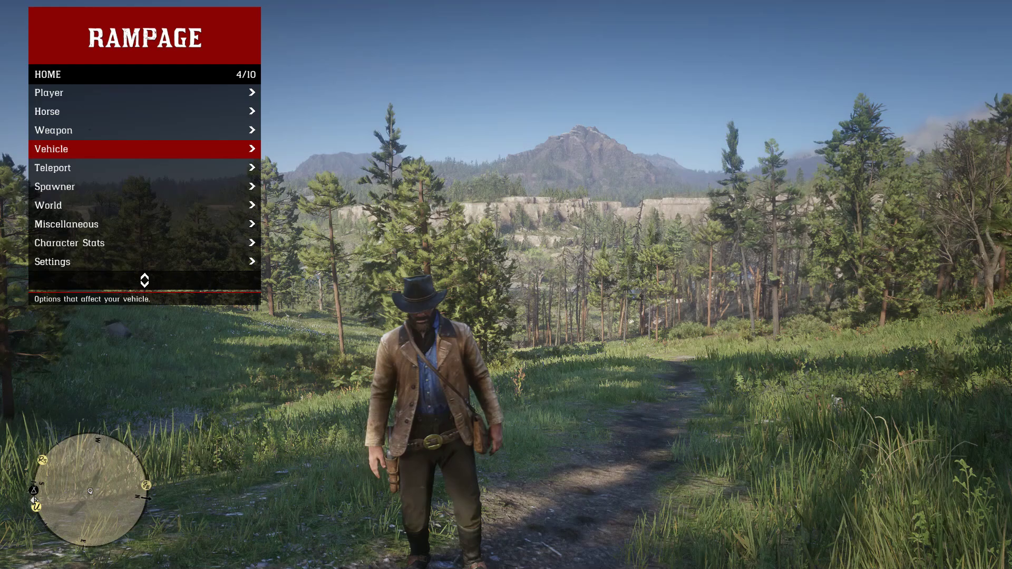
Examine the trainer's Player animation options, including Dictionaries and Play Custom, and return to the Player list.
key("Up")
key("Return")
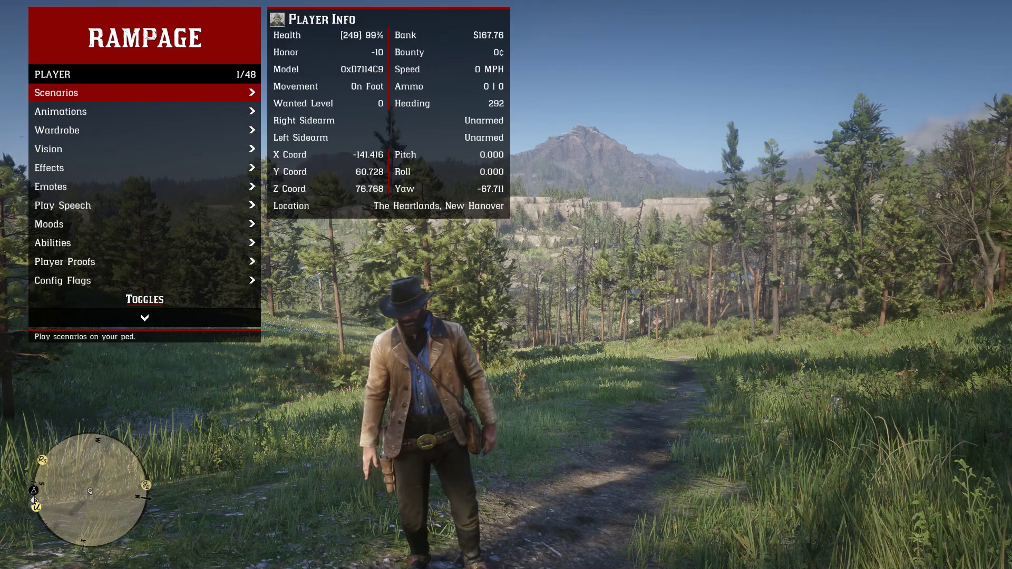
key("Down")
key("Return")
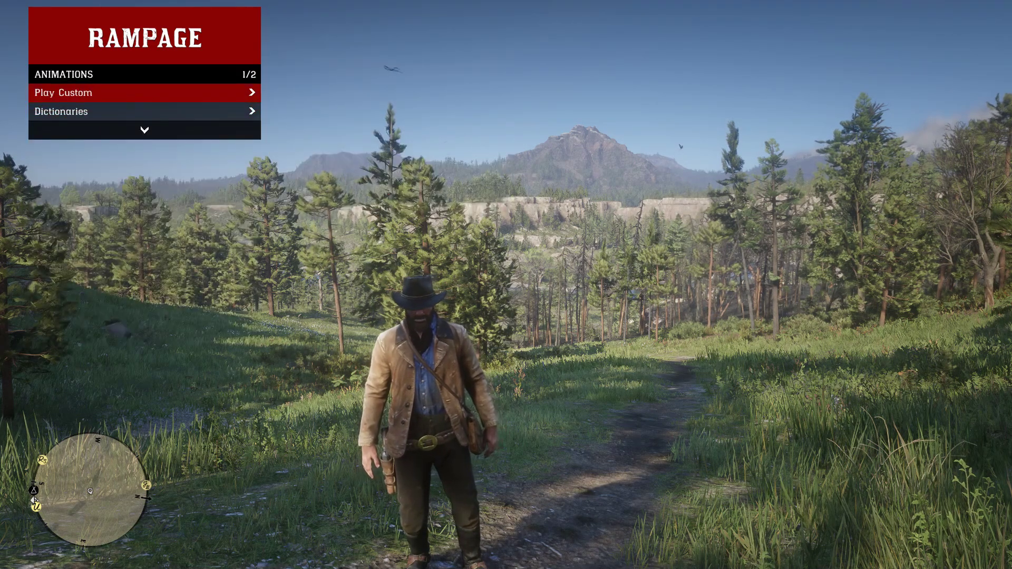
key("Down")
key("Return")
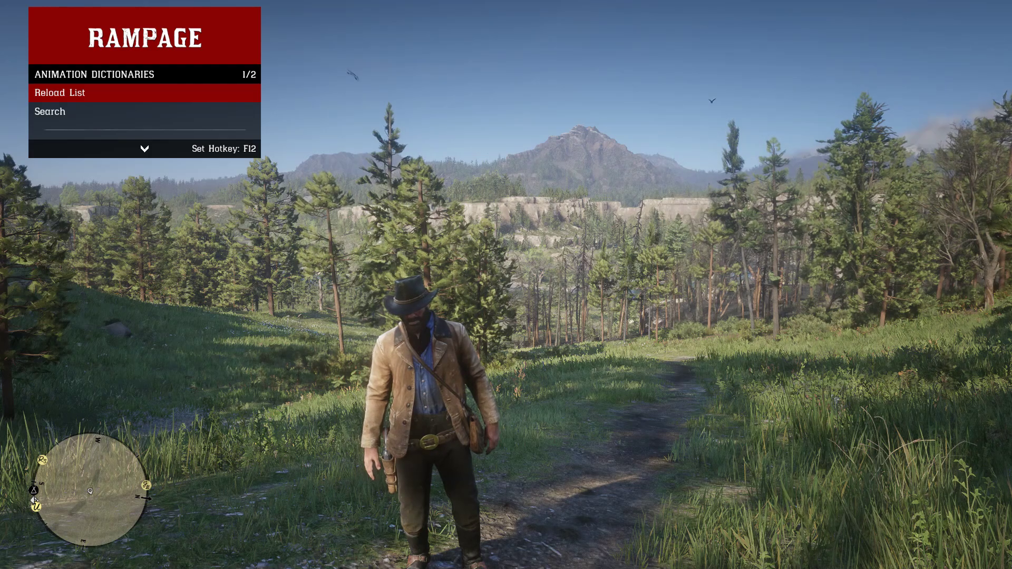
key("BackSpace")
key("Up")
key("Return")
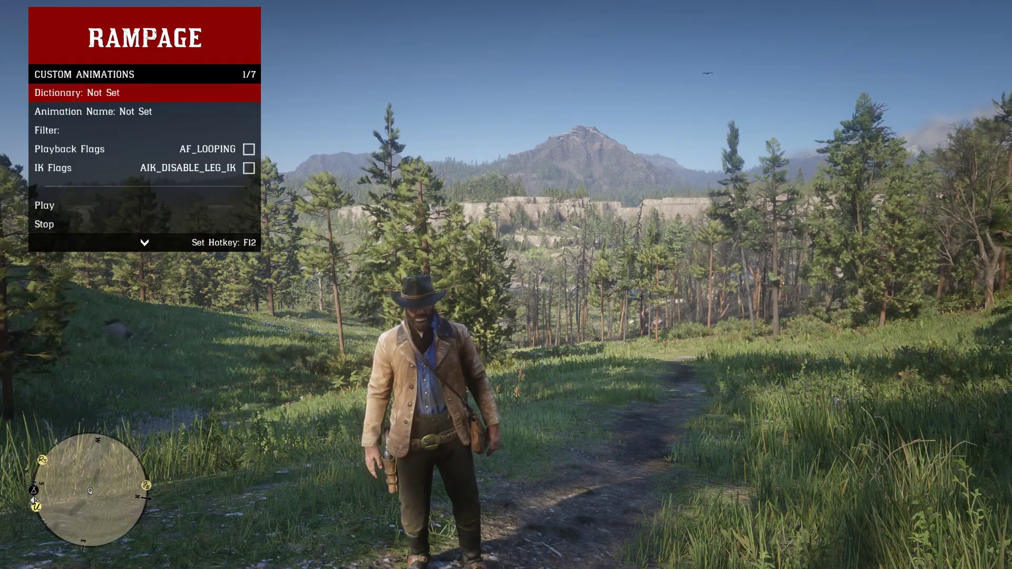
key("BackSpace")
key("BackSpace")
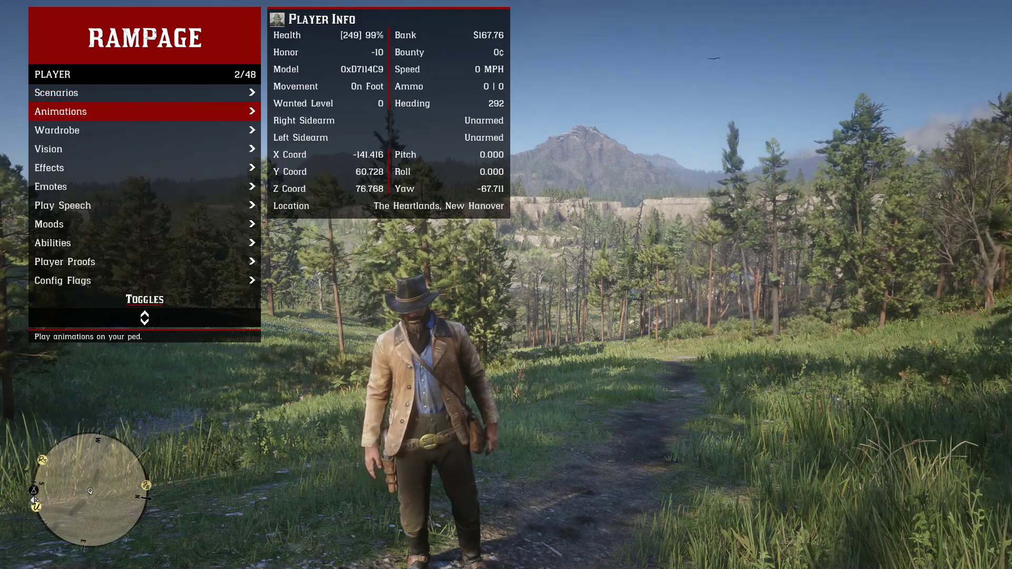